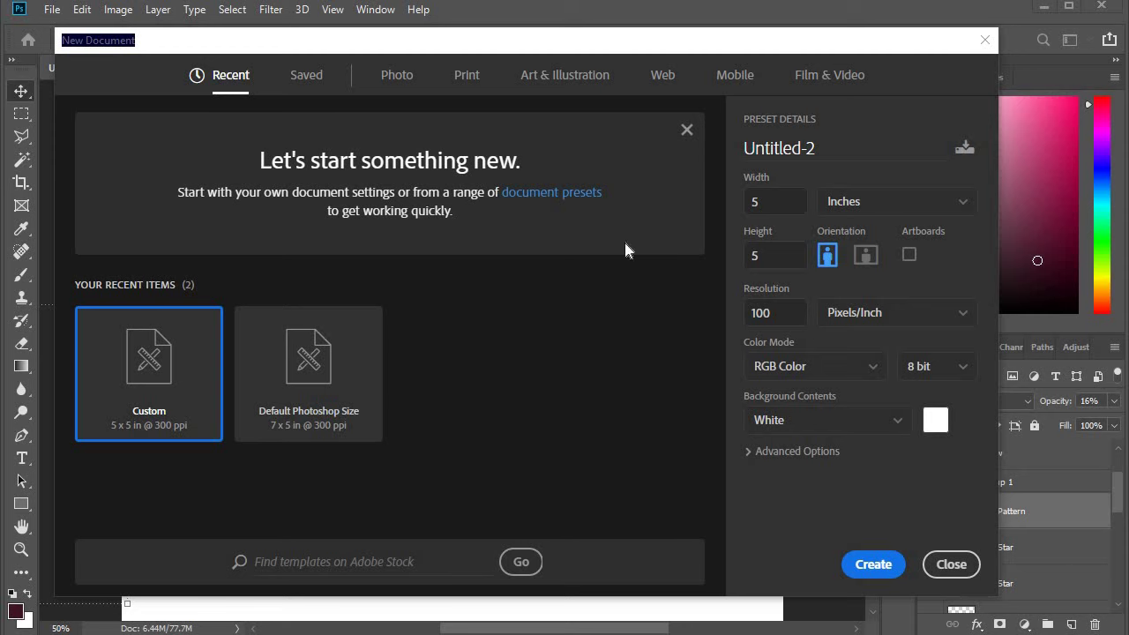
# Step: Create a new 5 × 5 inch document at 300 pixels/inch
pyautogui.click(782, 203)
pyautogui.click(777, 253)
pyautogui.click(782, 314)
pyautogui.press('BackSpace')
pyautogui.click(917, 205)
pyautogui.click(860, 259)
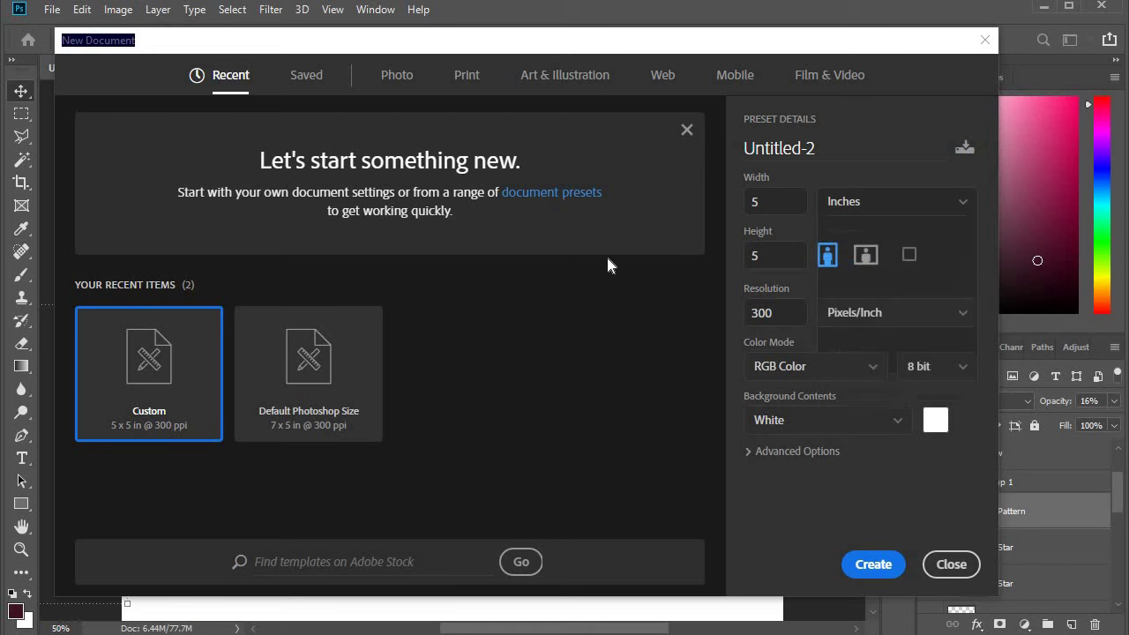
pyautogui.click(865, 566)
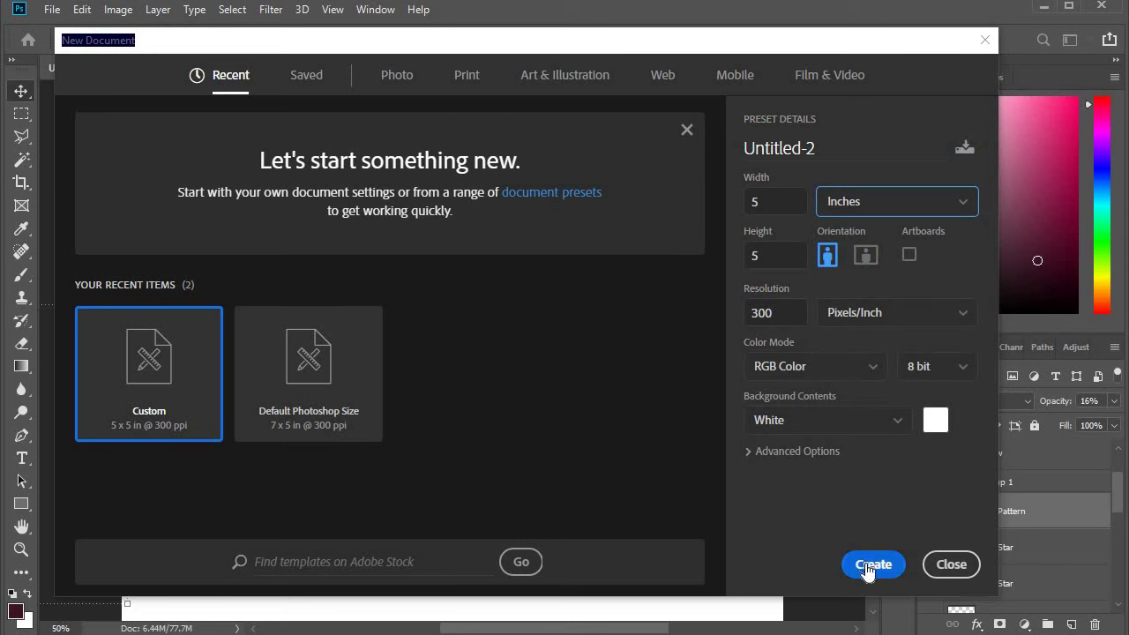
pyautogui.click(869, 569)
pyautogui.click(868, 568)
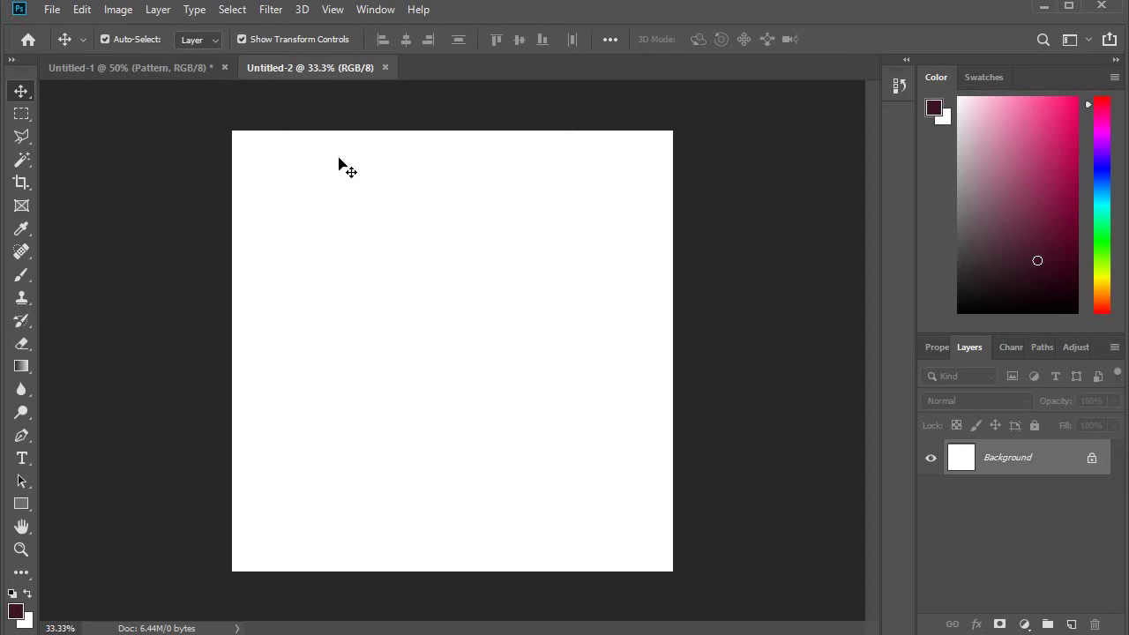
# Step: Copy the purple Background layer from Untitled-1 into the new document
pyautogui.hotkey('ctrl', '+')
pyautogui.hotkey('ctrl', '+')
pyautogui.hotkey('ctrl', '-')
pyautogui.hotkey('ctrl', '-')
pyautogui.hotkey('ctrl', '-')
pyautogui.hotkey('ctrl', '+')
pyautogui.click(167, 63)
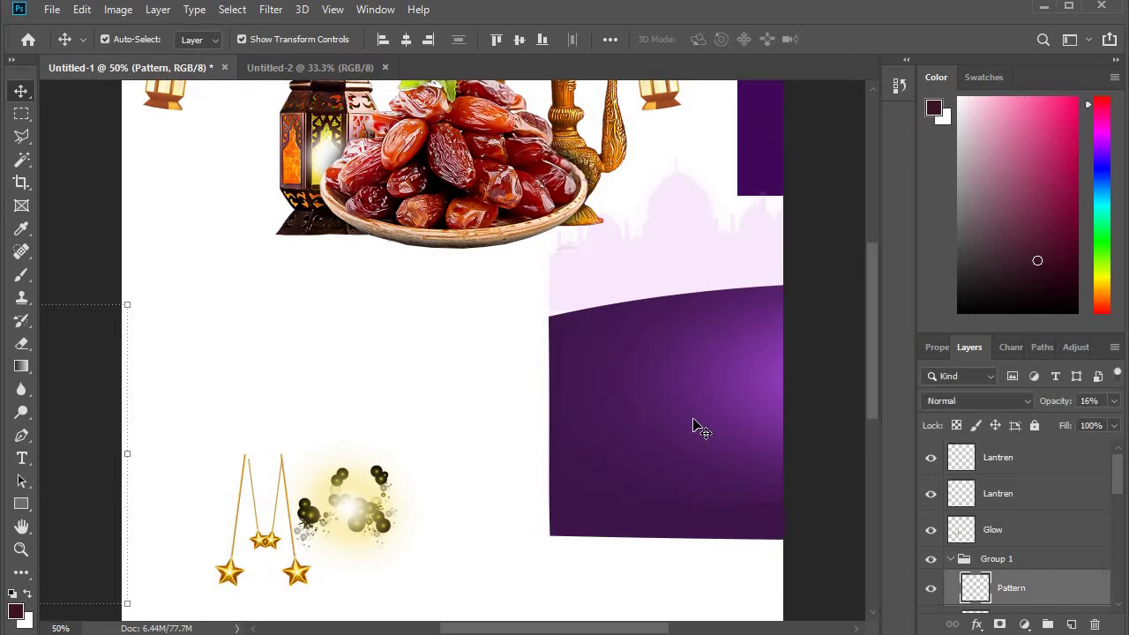
pyautogui.click(761, 140)
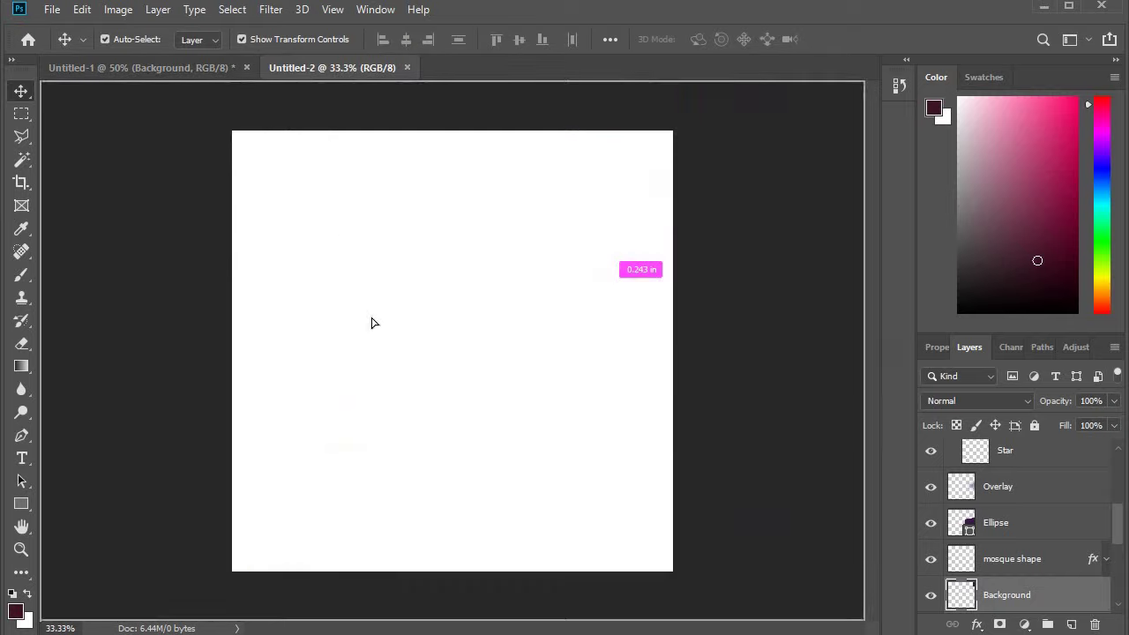
pyautogui.moveTo(323, 61)
pyautogui.mouseDown()
pyautogui.moveTo(330, 279)
pyautogui.moveTo(443, 385)
pyautogui.mouseUp()
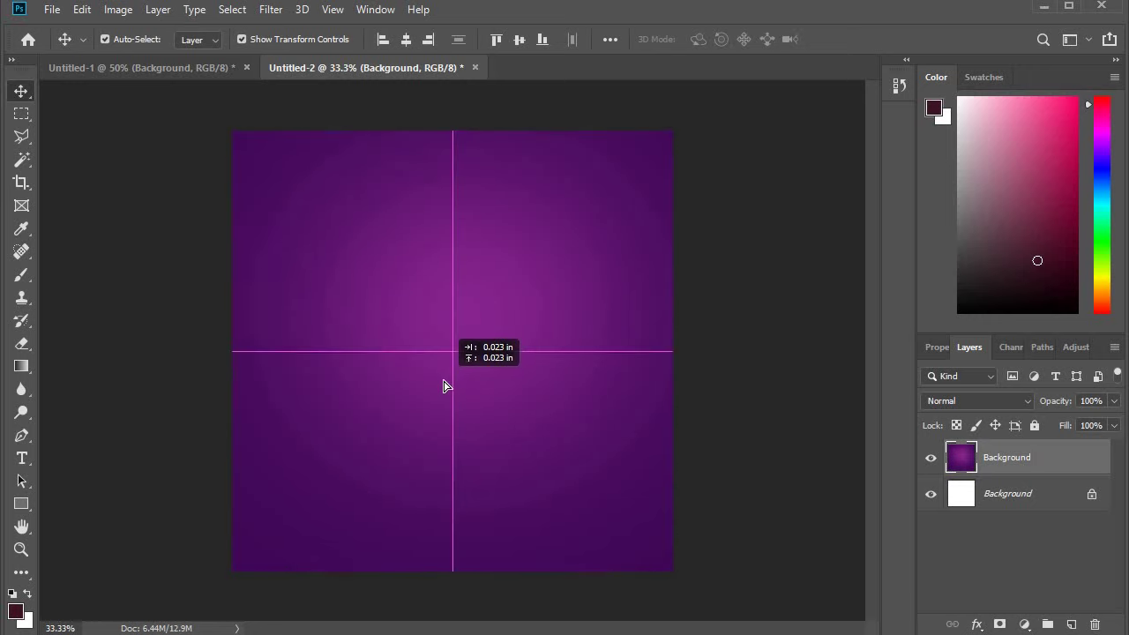
# Step: Deselect the copied layer and zoom in and out to check the purple background
pyautogui.click(188, 254)
pyautogui.hotkey('ctrl', '+')
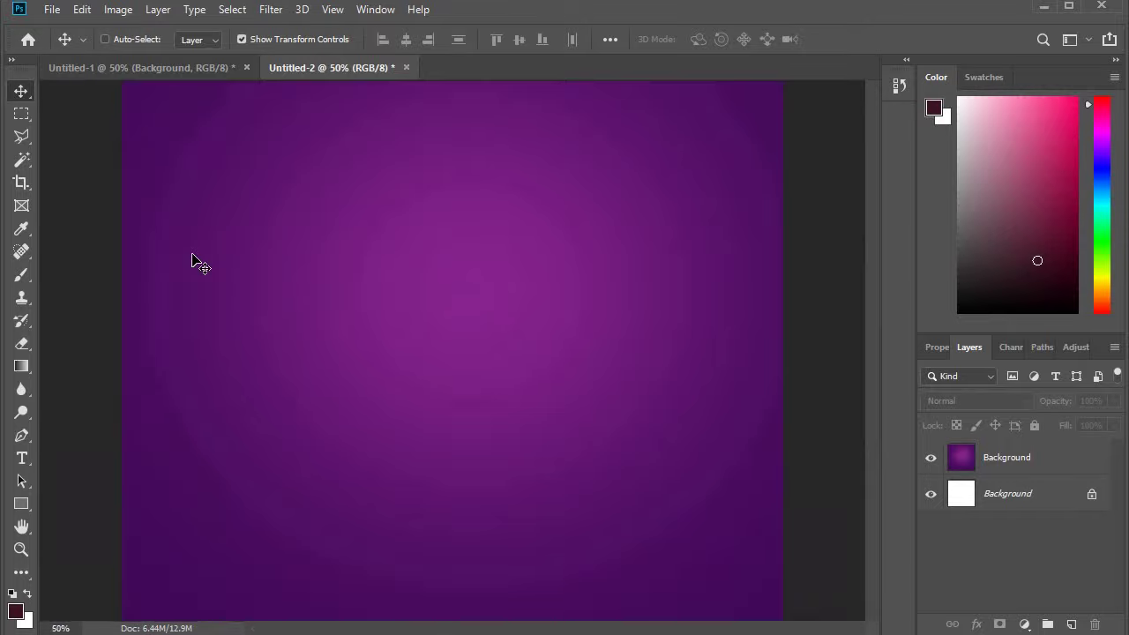
pyautogui.hotkey('ctrl', '-')
pyautogui.hotkey('ctrl', '-')
pyautogui.hotkey('ctrl', '+')
pyautogui.hotkey('ctrl', '+')
pyautogui.hotkey('ctrl', '+')
pyautogui.hotkey('ctrl', '-')
pyautogui.hotkey('ctrl', '-')
pyautogui.hotkey('ctrl', '+')
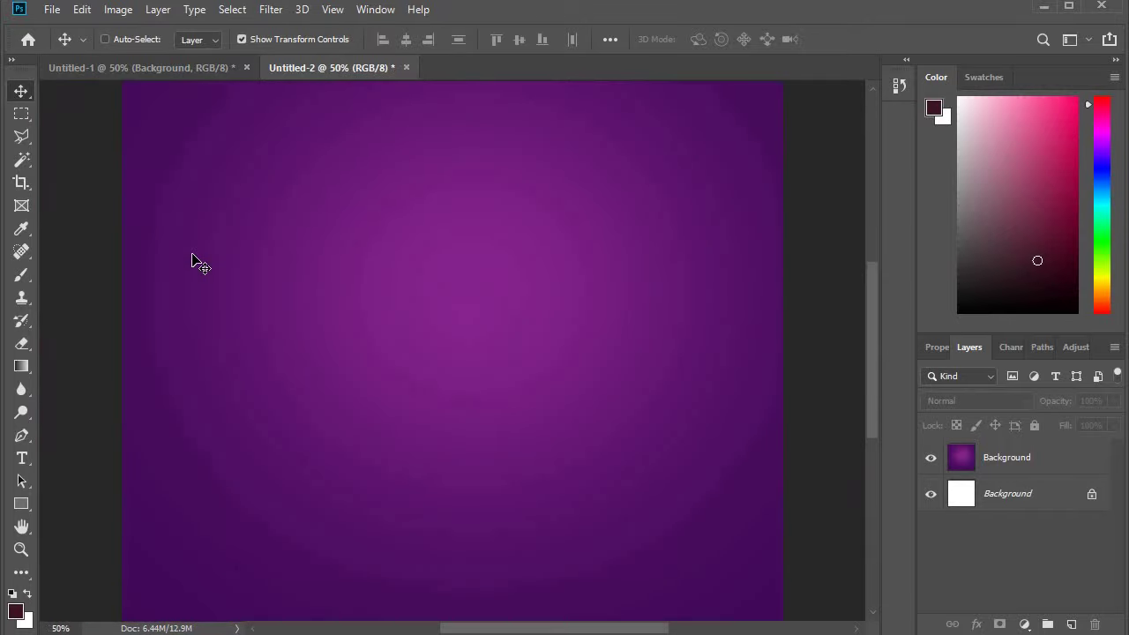
pyautogui.hotkey('ctrl', '-')
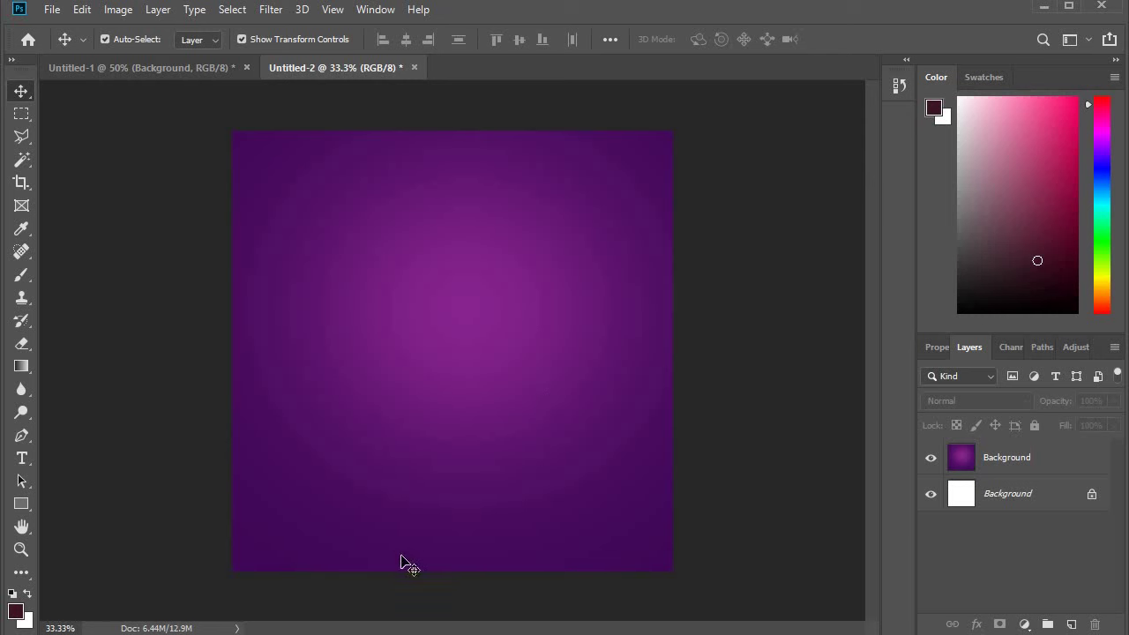
# Step: Copy the dark purple Ellipse layer to the bottom of the new document, then return to Untitled-1
pyautogui.click(235, 69)
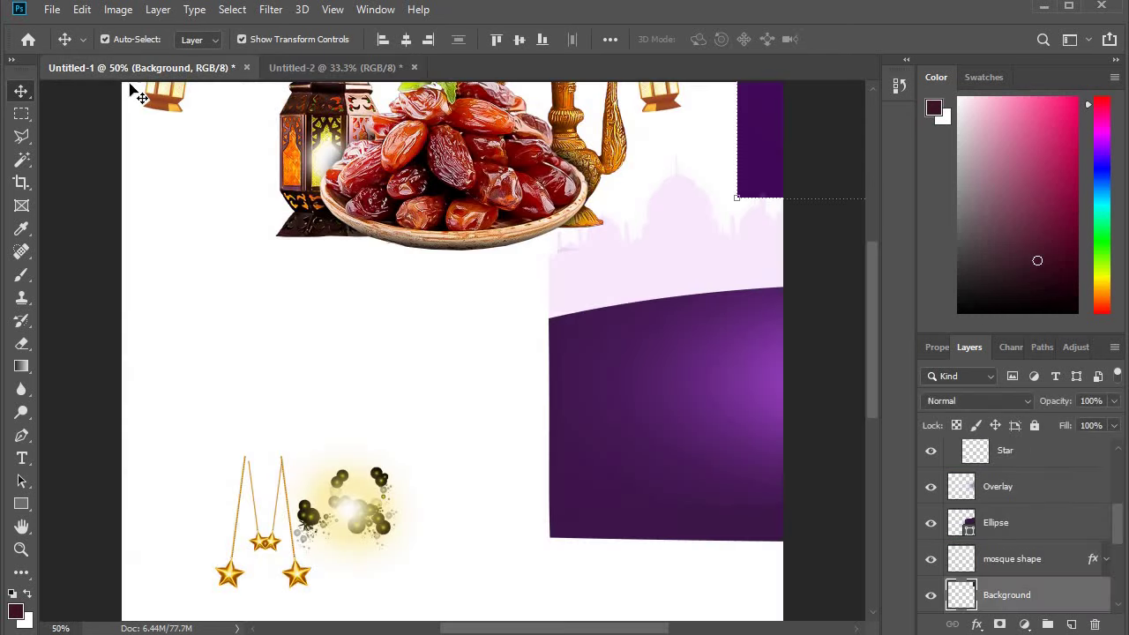
pyautogui.click(599, 522)
pyautogui.moveTo(599, 522)
pyautogui.mouseDown()
pyautogui.moveTo(307, 88)
pyautogui.moveTo(403, 468)
pyautogui.moveTo(430, 352)
pyautogui.moveTo(411, 490)
pyautogui.mouseUp()
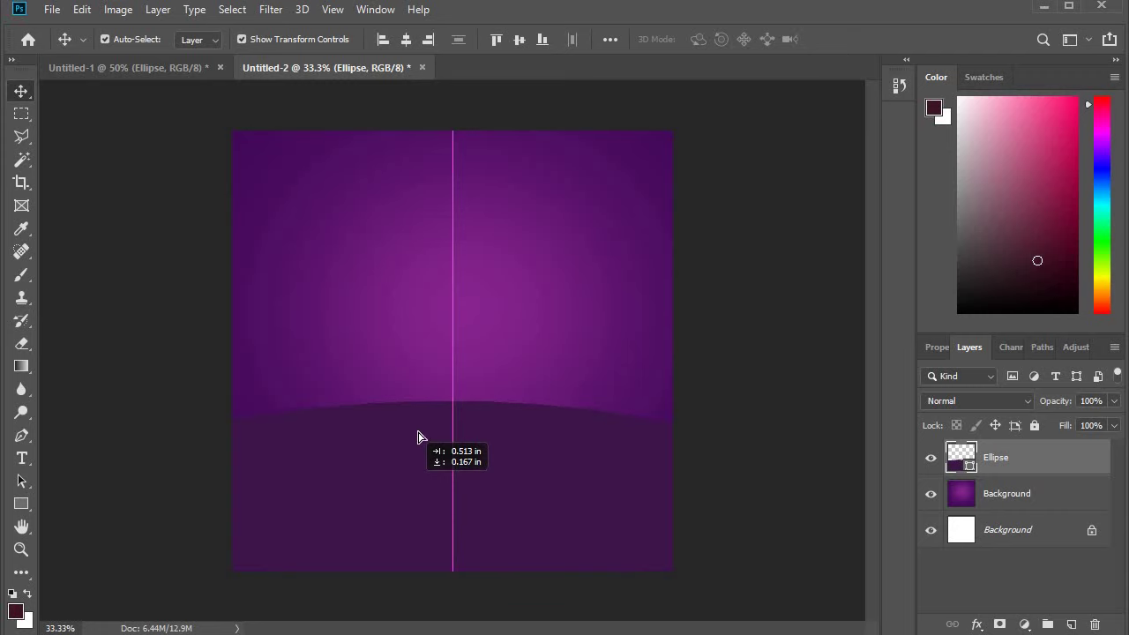
pyautogui.moveTo(418, 436); pyautogui.dragTo(421, 499)
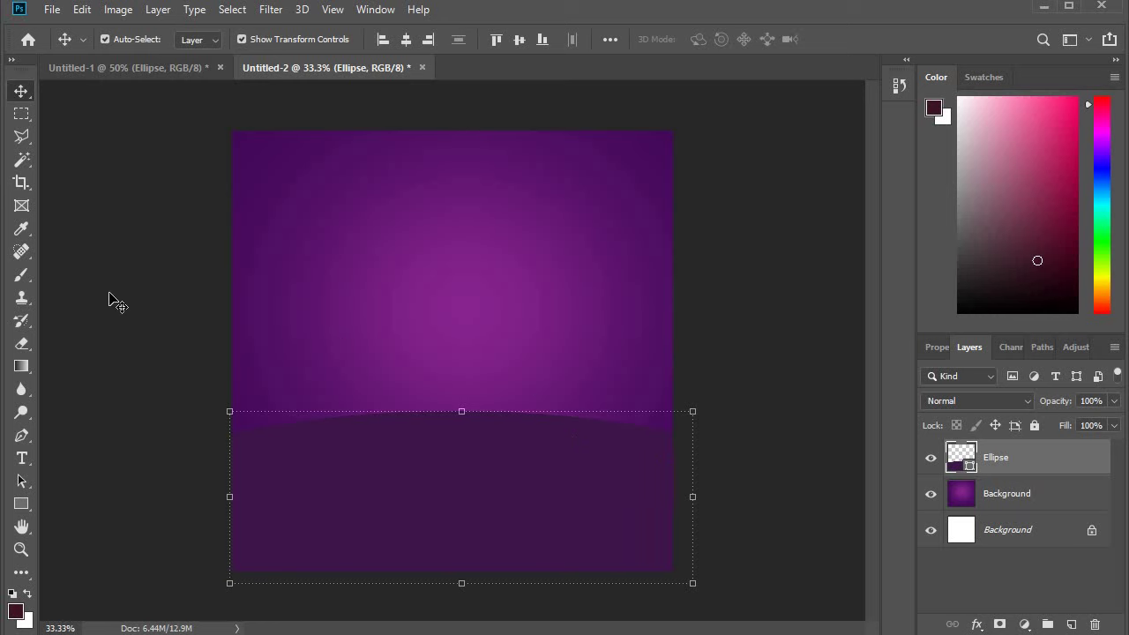
pyautogui.click(248, 421)
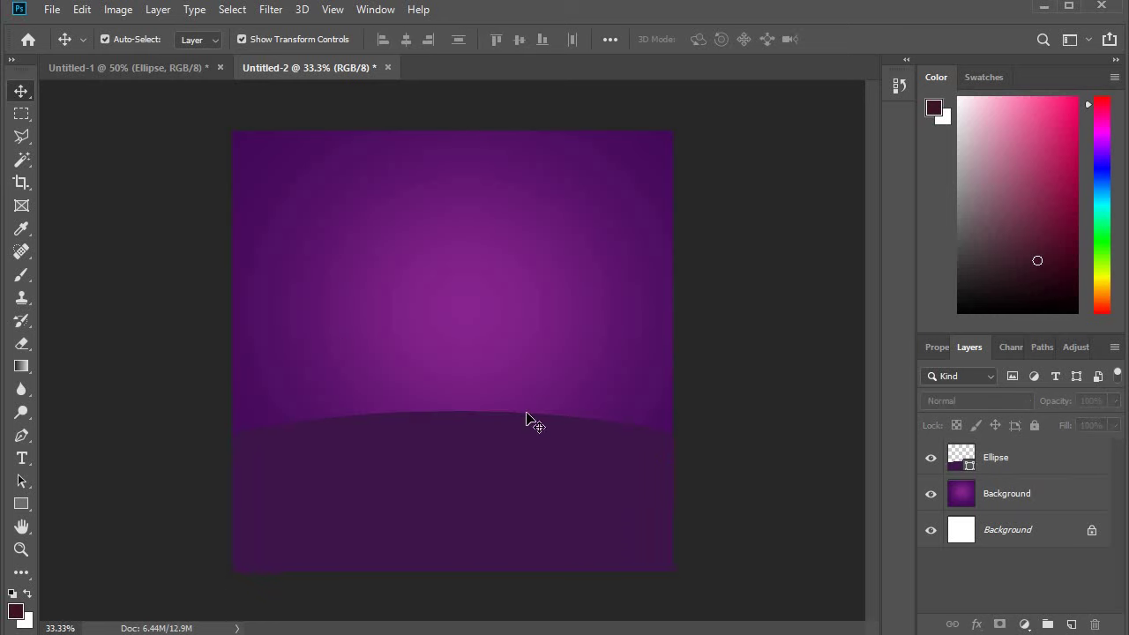
pyautogui.click(122, 68)
# Step: Copy the mosque silhouette into the new document, centre it, and place it below the Ellipse layer
pyautogui.click(667, 235)
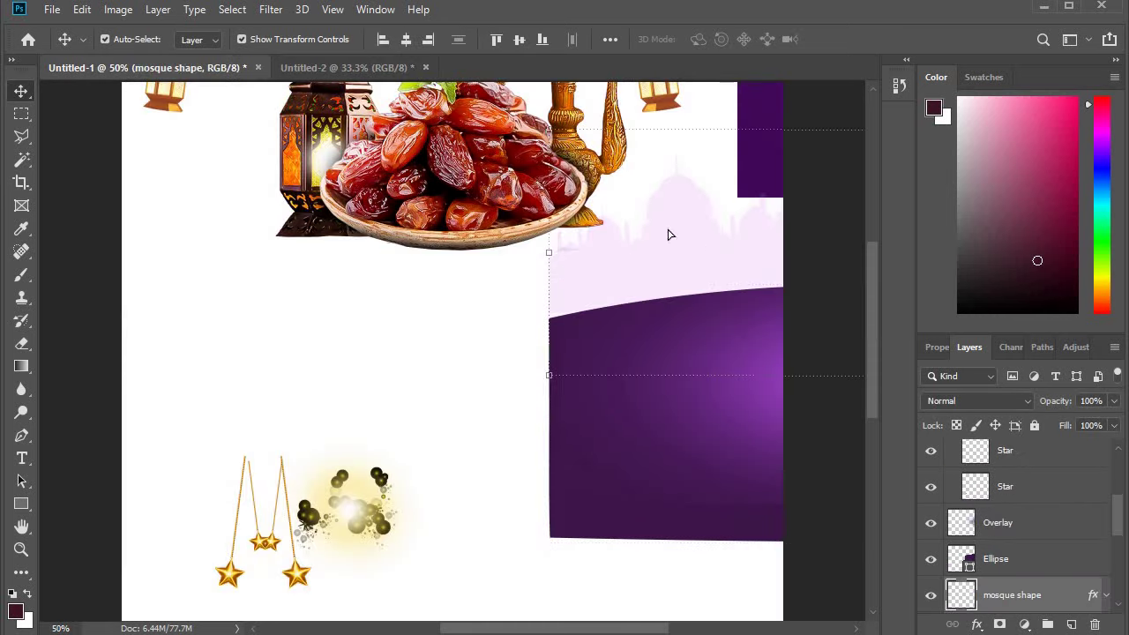
pyautogui.moveTo(667, 234); pyautogui.dragTo(335, 409)
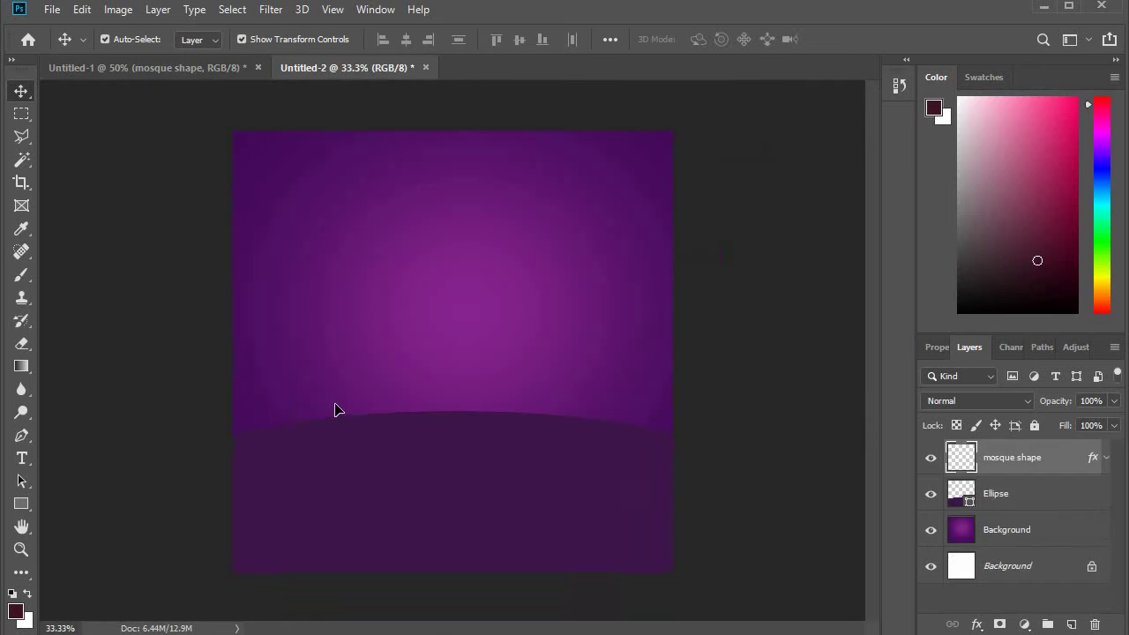
pyautogui.moveTo(406, 373); pyautogui.dragTo(449, 405)
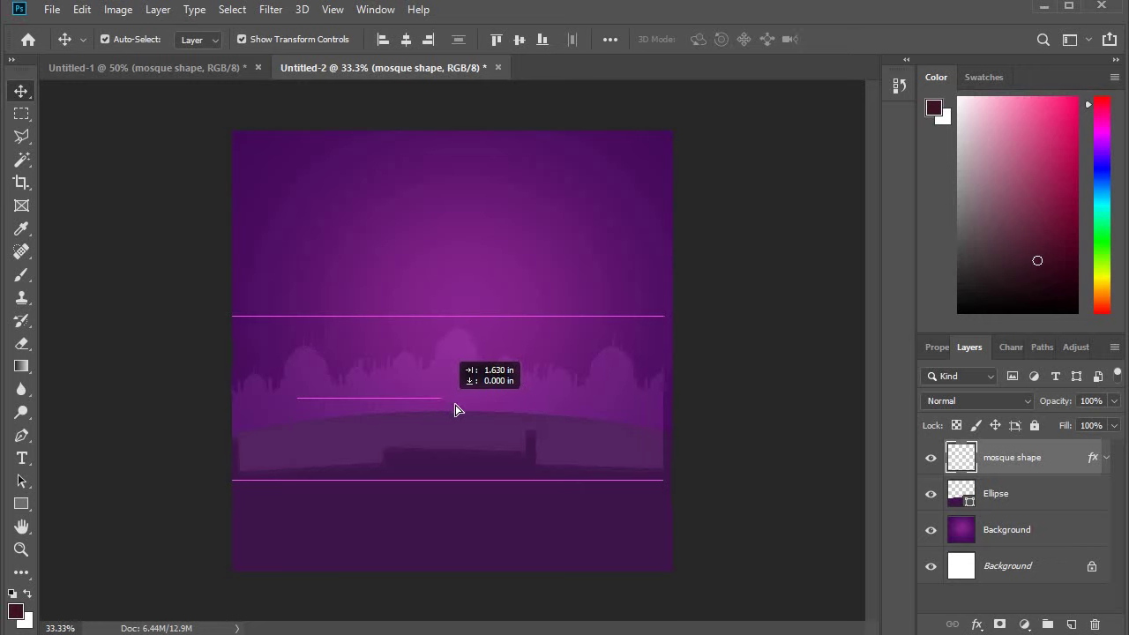
pyautogui.moveTo(449, 405); pyautogui.dragTo(455, 406)
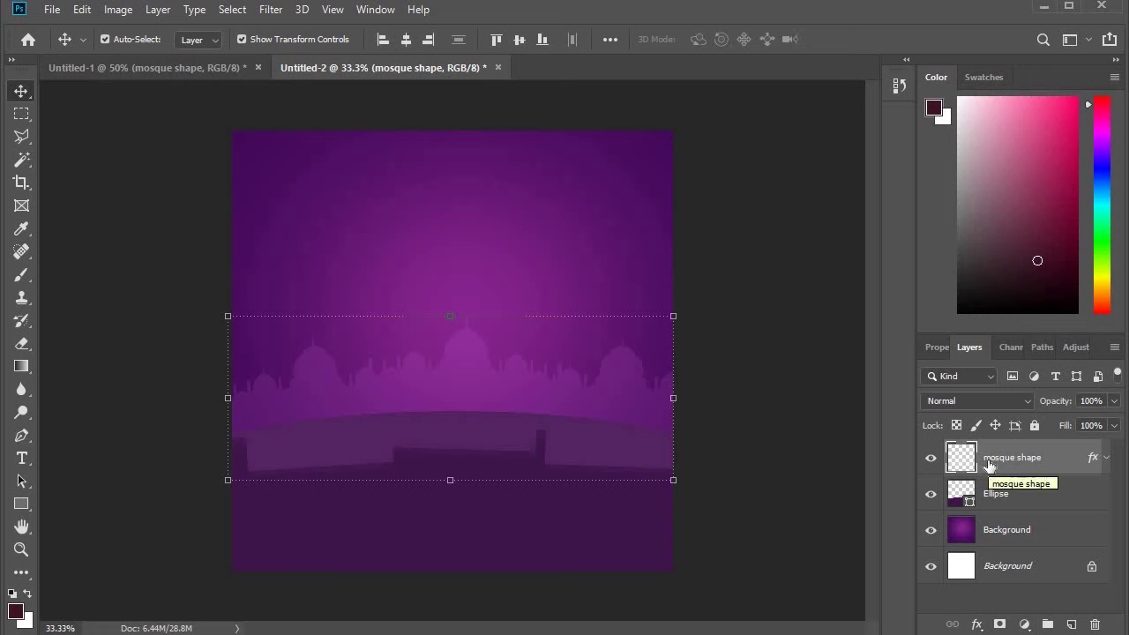
pyautogui.press('ctrl')
pyautogui.moveTo(994, 472); pyautogui.dragTo(995, 509)
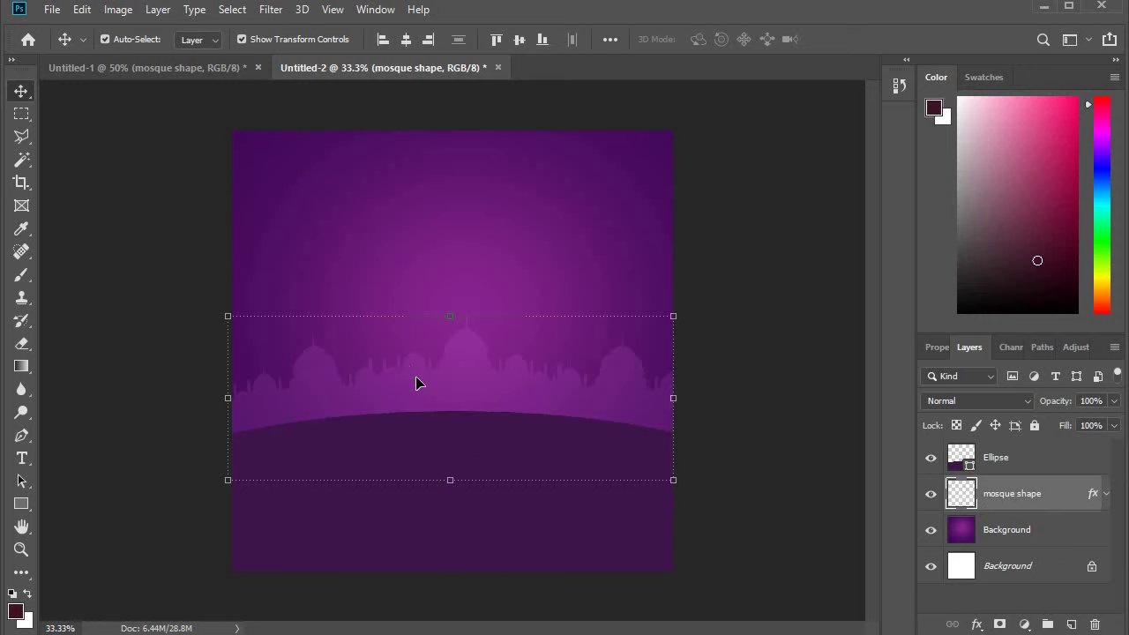
pyautogui.moveTo(432, 351); pyautogui.dragTo(430, 375)
# Step: Nudge the Ellipse layer two steps down with the arrow keys
pyautogui.press('ctrl')
pyautogui.keyDown('ctrl'); pyautogui.click(536, 544); pyautogui.keyUp('ctrl')
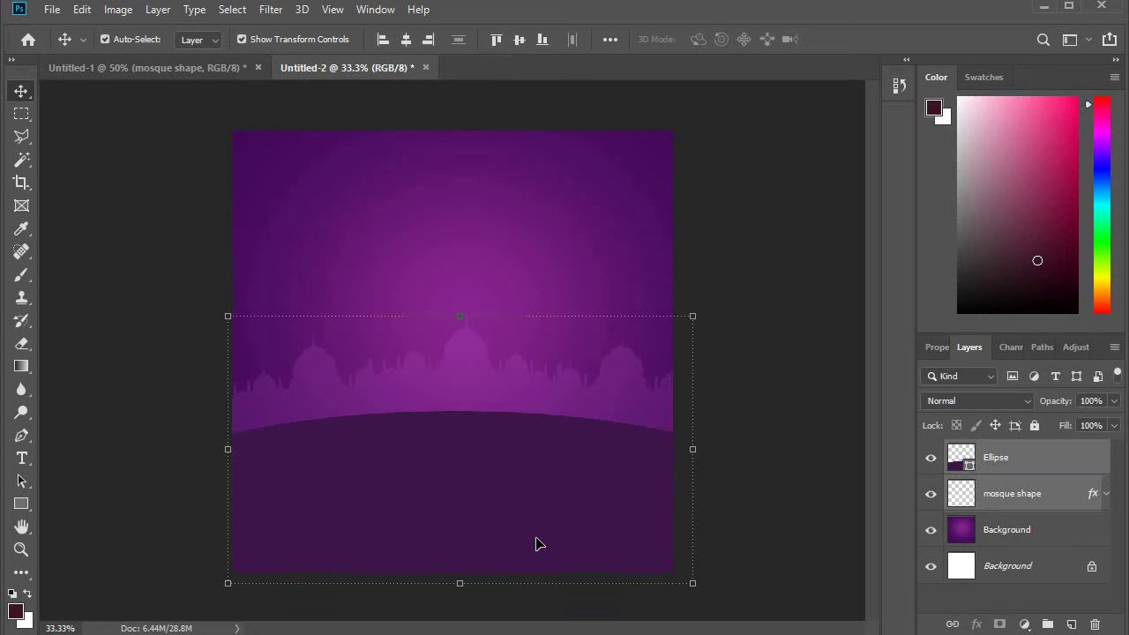
pyautogui.press('Down')
pyautogui.press('Down')
pyautogui.press('Down')
pyautogui.press('Down')
pyautogui.press('Down')
pyautogui.press('Down')
pyautogui.press('Down')
pyautogui.press('Down')
pyautogui.press('Down')
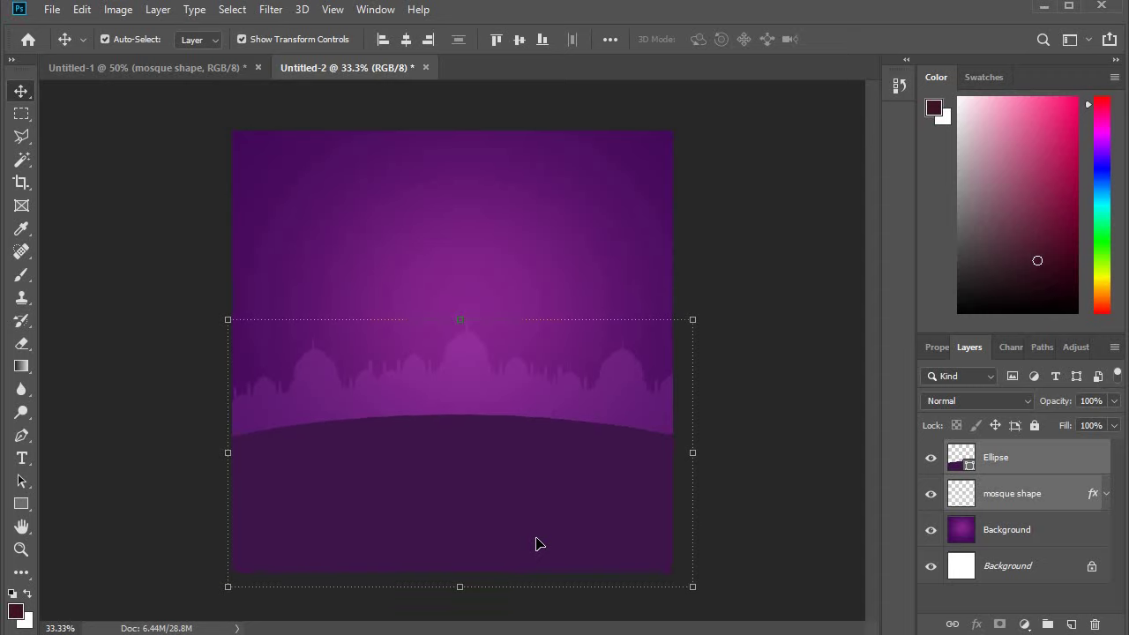
pyautogui.press('Down')
pyautogui.press('Down')
pyautogui.press('Down')
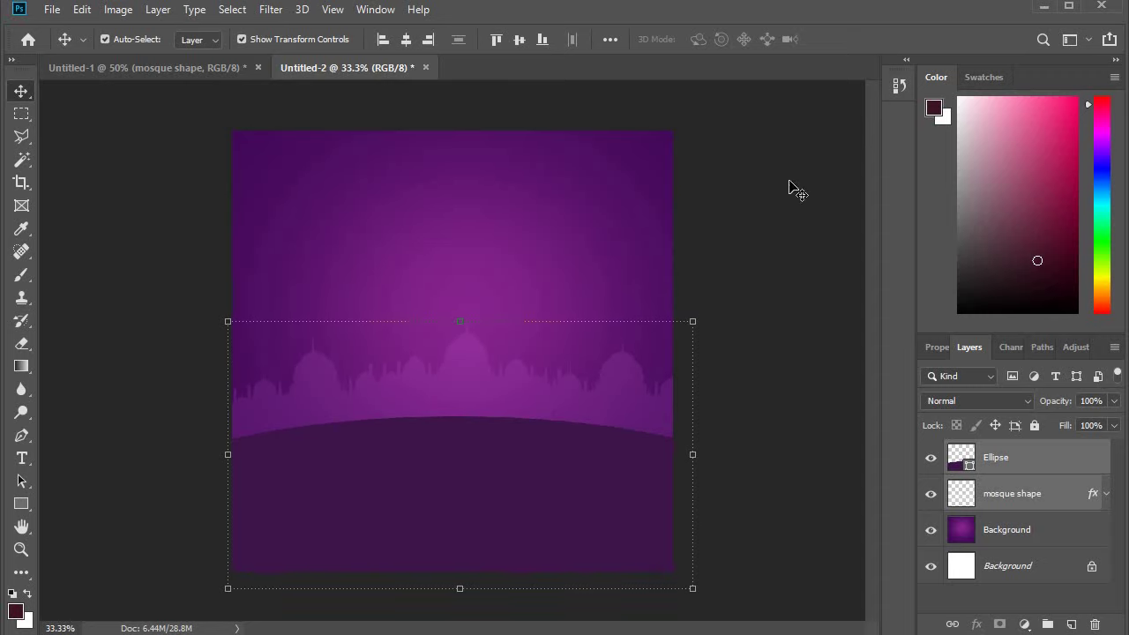
pyautogui.keyDown('ctrl'); pyautogui.click(357, 119); pyautogui.keyUp('ctrl')
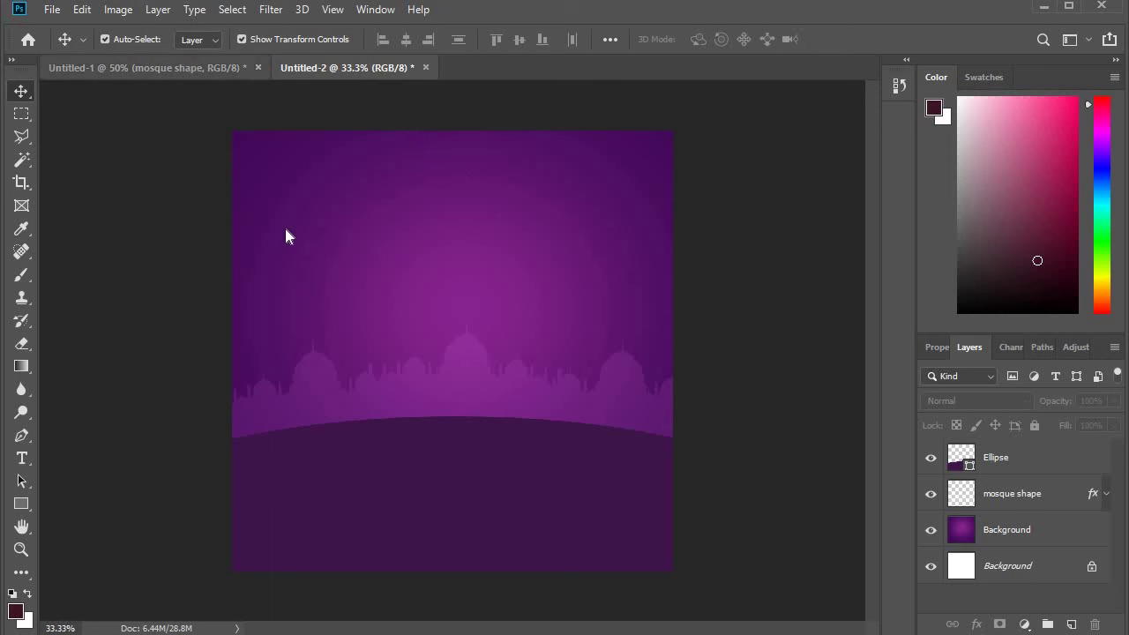
# Step: Copy the Pattern layer to the top of the new document and centre it horizontally
pyautogui.hotkey('ctrl', 'Tab')
pyautogui.scroll(2, 1012, 511)
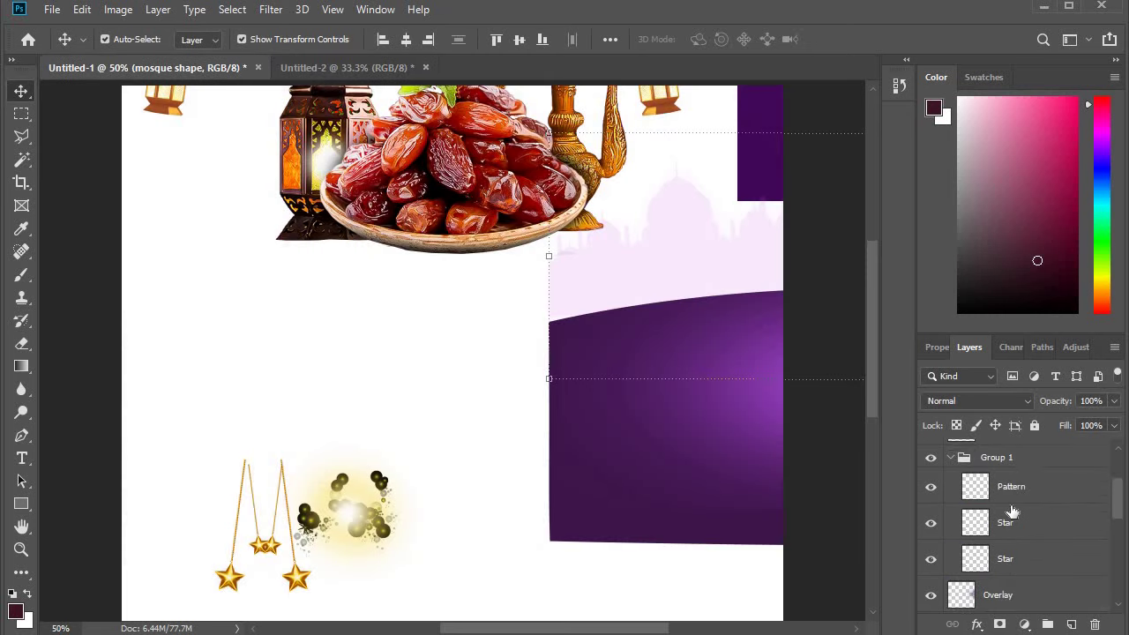
pyautogui.scroll(1, 1012, 511)
pyautogui.scroll(1, 1012, 511)
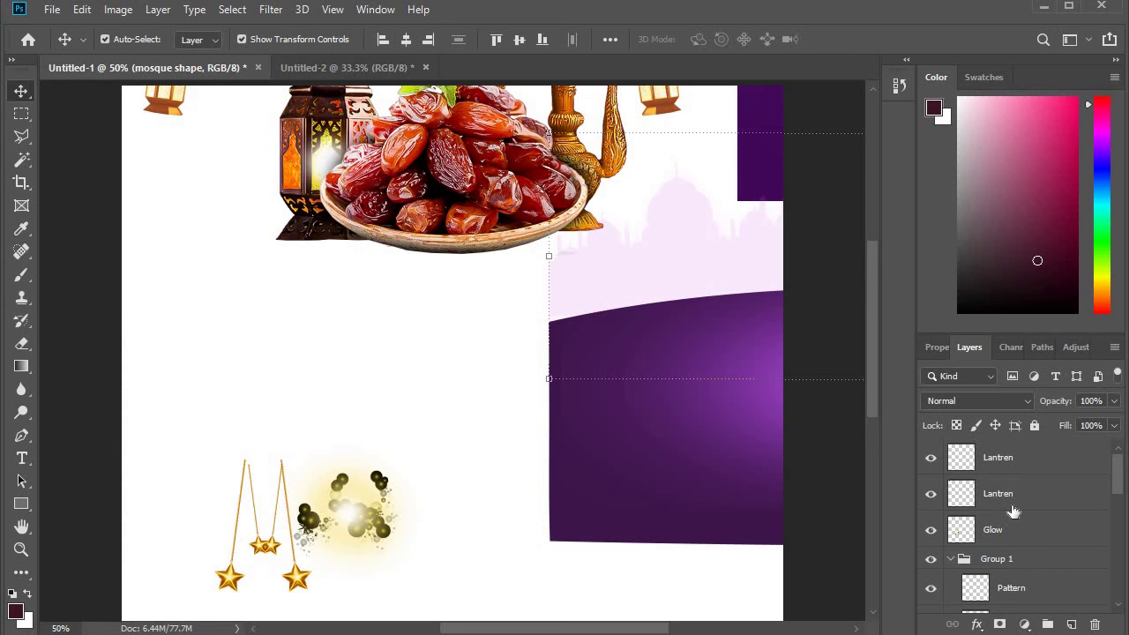
pyautogui.scroll(-2, 1015, 508)
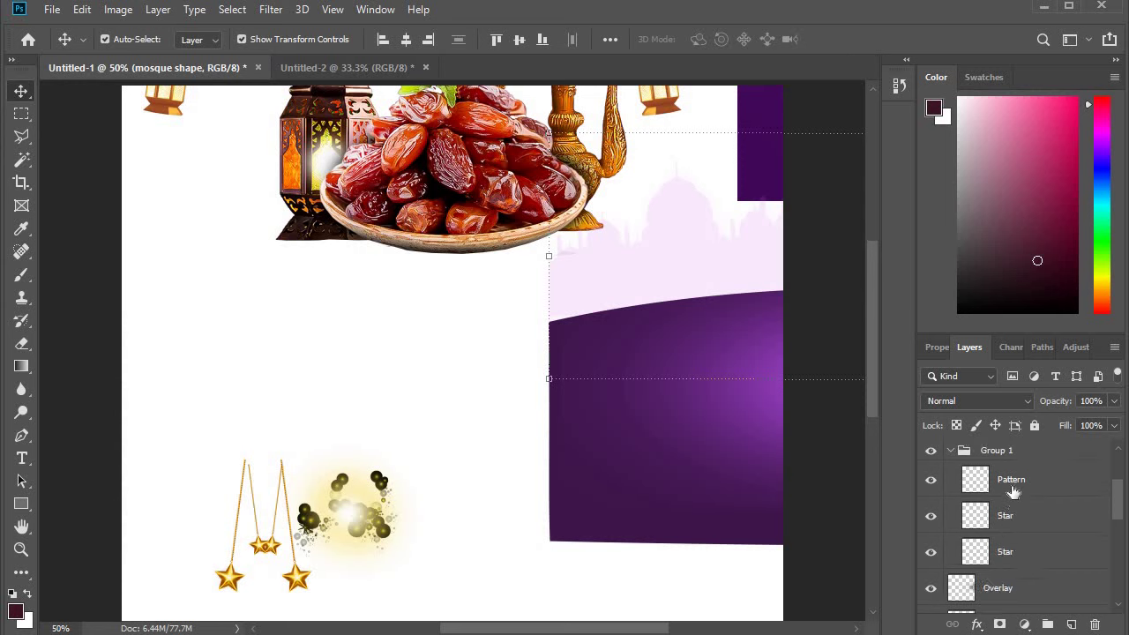
pyautogui.click(176, 146)
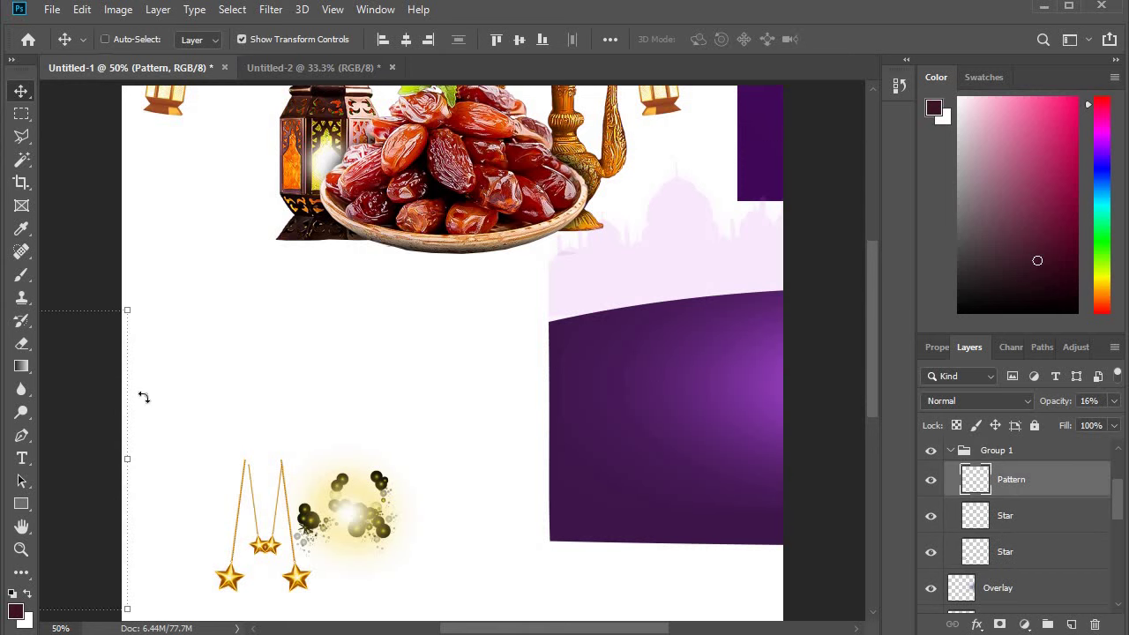
pyautogui.moveTo(222, 365)
pyautogui.mouseDown()
pyautogui.moveTo(331, 69)
pyautogui.moveTo(418, 189)
pyautogui.mouseUp()
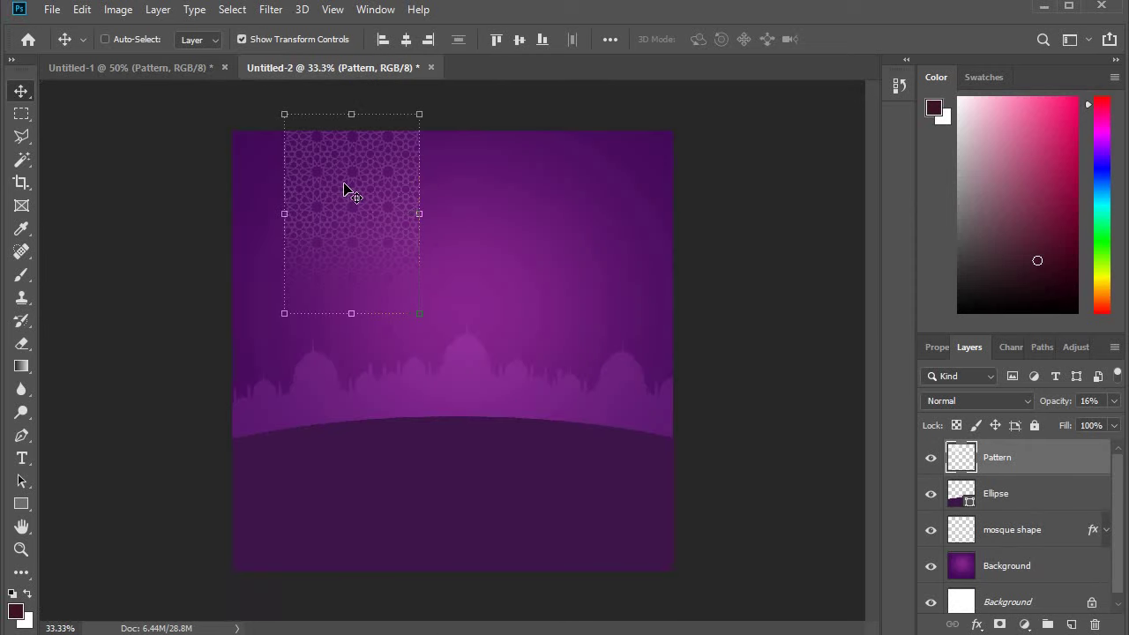
pyautogui.moveTo(348, 189)
pyautogui.mouseDown()
pyautogui.moveTo(535, 208)
pyautogui.moveTo(469, 138)
pyautogui.moveTo(454, 208)
pyautogui.moveTo(476, 231)
pyautogui.moveTo(582, 195)
pyautogui.moveTo(485, 141)
pyautogui.moveTo(430, 35)
pyautogui.mouseUp()
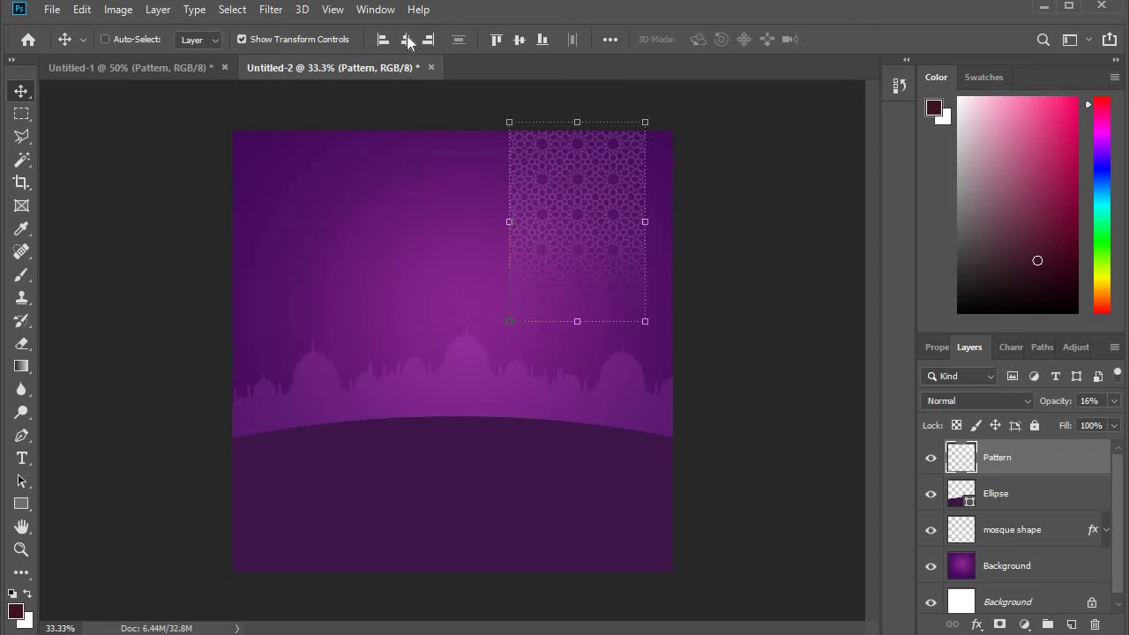
pyautogui.click(406, 41)
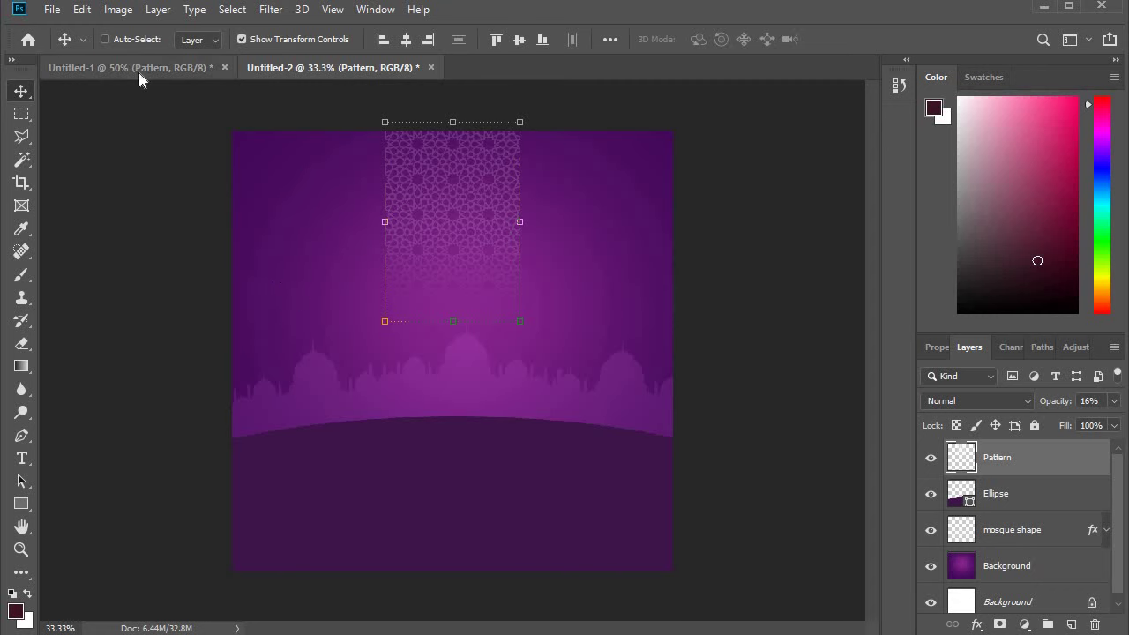
pyautogui.hotkey('ctrl', 'Tab')
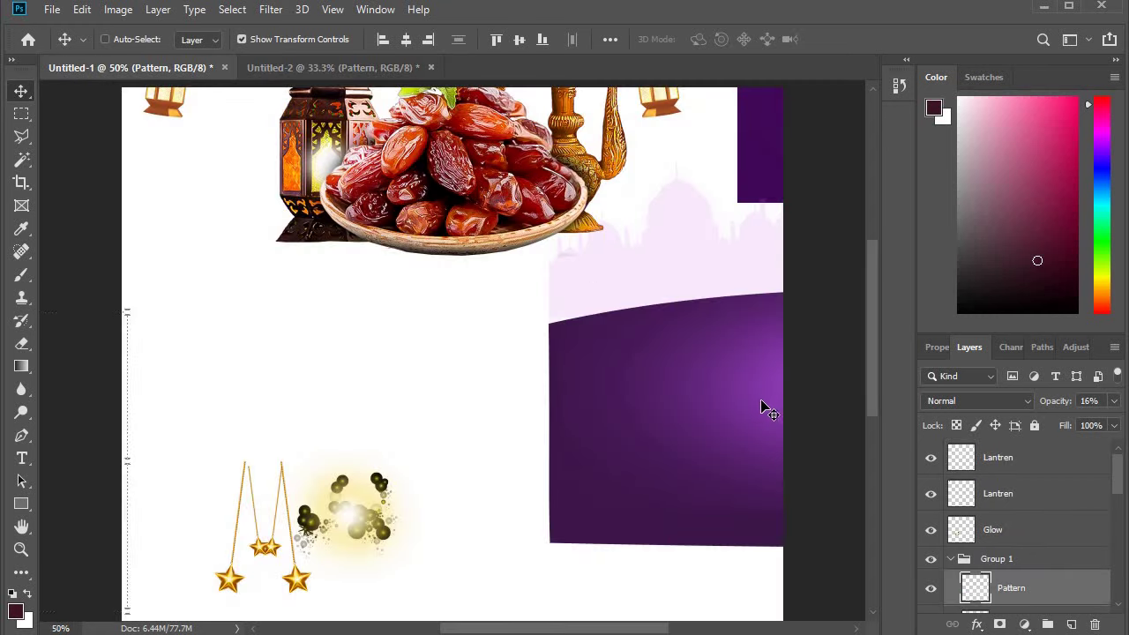
# Step: Enable Auto-Select and place the Overlay glow layer centred on the ground ellipse
pyautogui.click(105, 39)
pyautogui.click(753, 411)
pyautogui.moveTo(708, 375)
pyautogui.mouseDown()
pyautogui.moveTo(227, 68)
pyautogui.moveTo(269, 77)
pyautogui.moveTo(226, 166)
pyautogui.mouseUp()
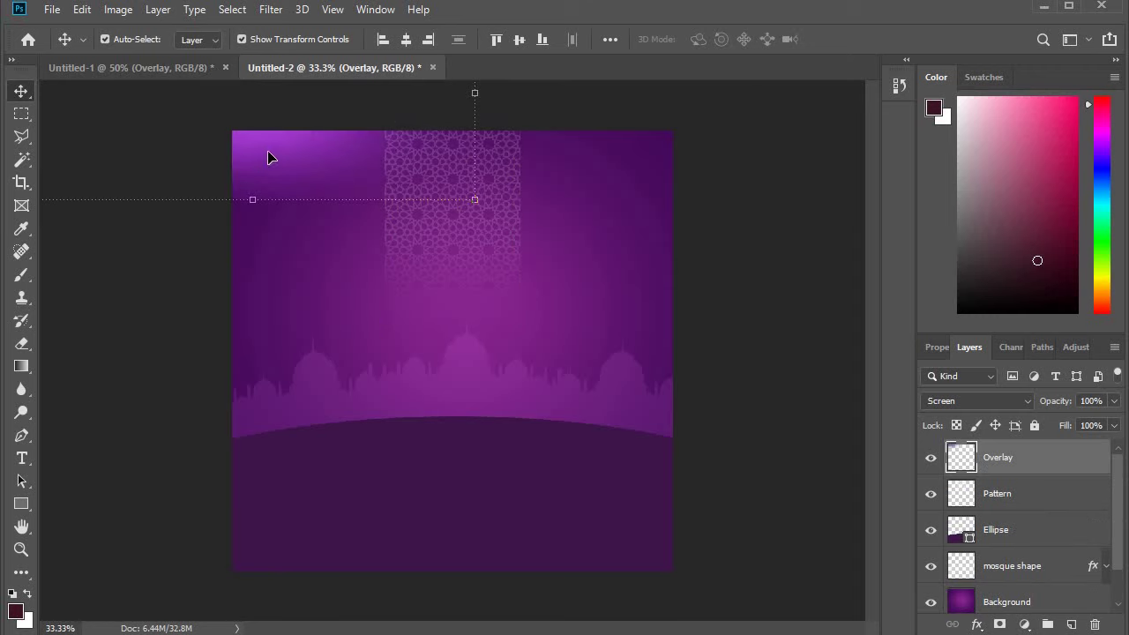
pyautogui.moveTo(396, 285); pyautogui.dragTo(471, 276)
pyautogui.moveTo(458, 403); pyautogui.dragTo(468, 506)
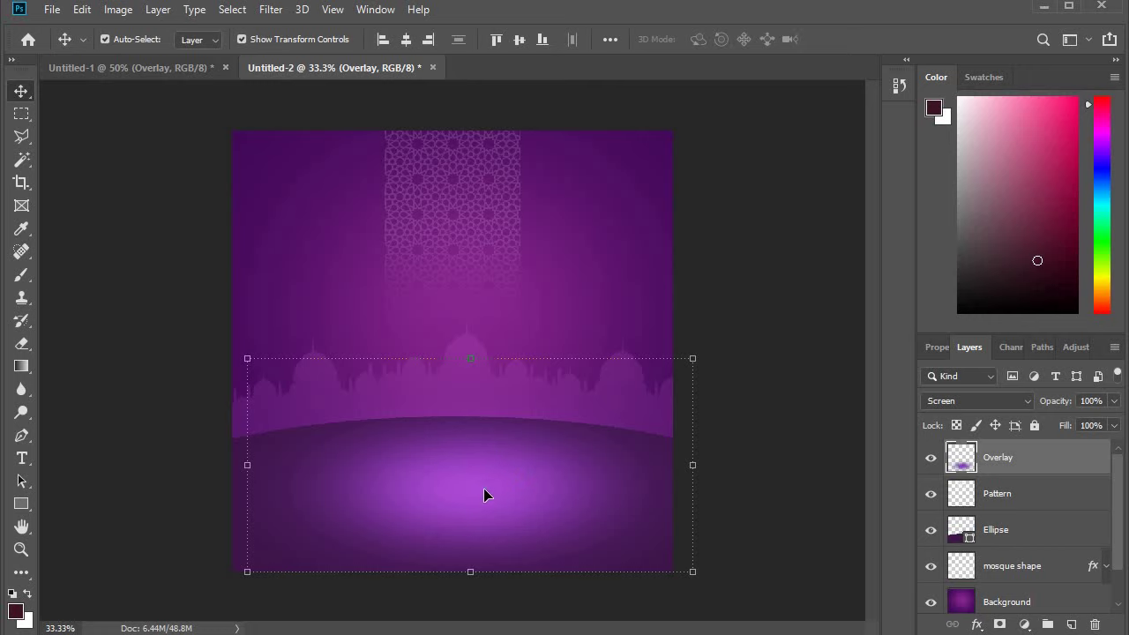
pyautogui.moveTo(483, 488); pyautogui.dragTo(467, 496)
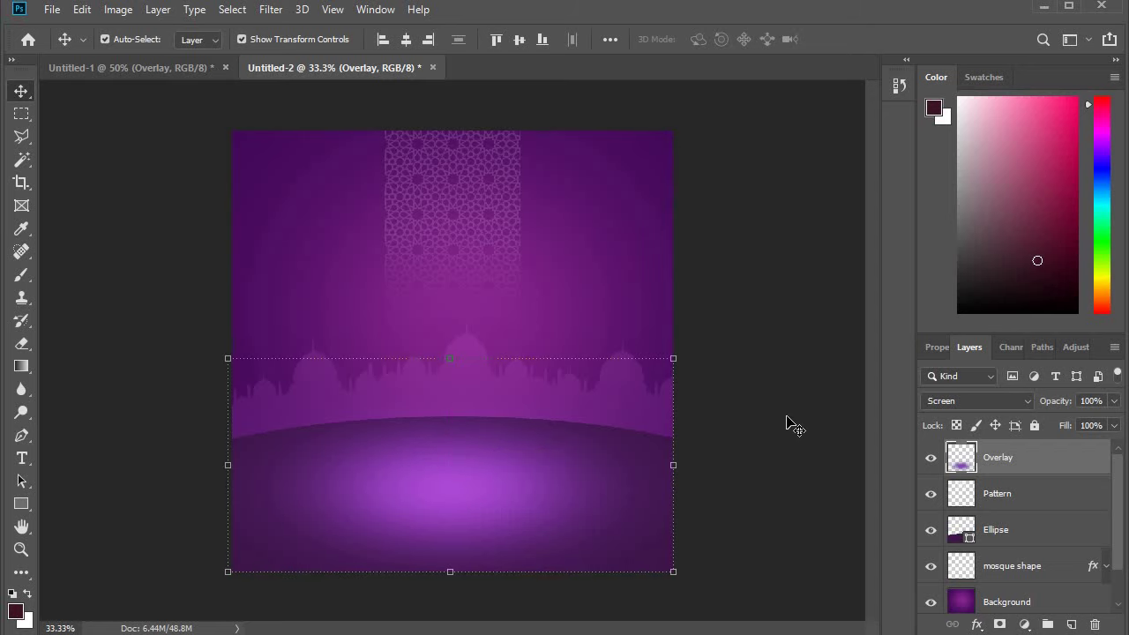
pyautogui.click(213, 276)
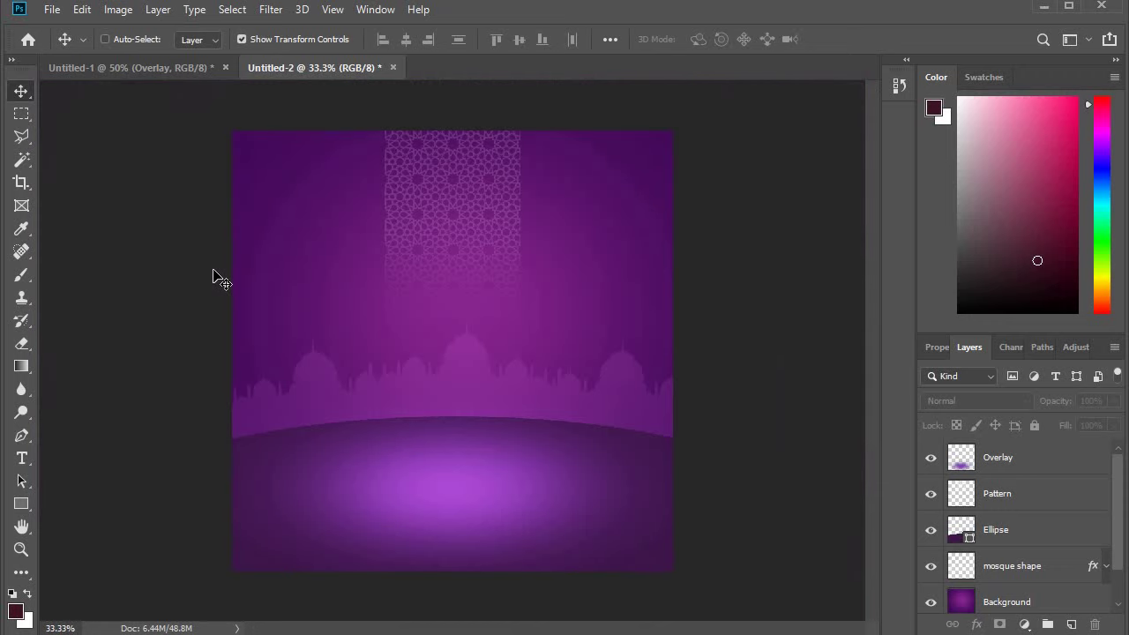
pyautogui.hotkey('ctrl', '1')
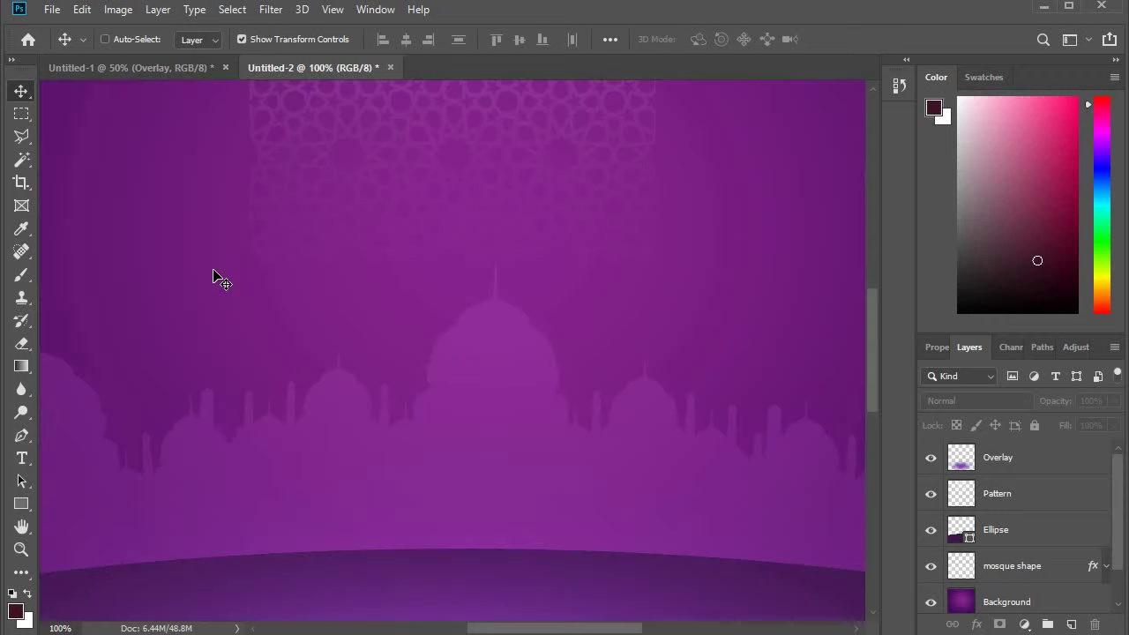
pyautogui.hotkey('ctrl', '0')
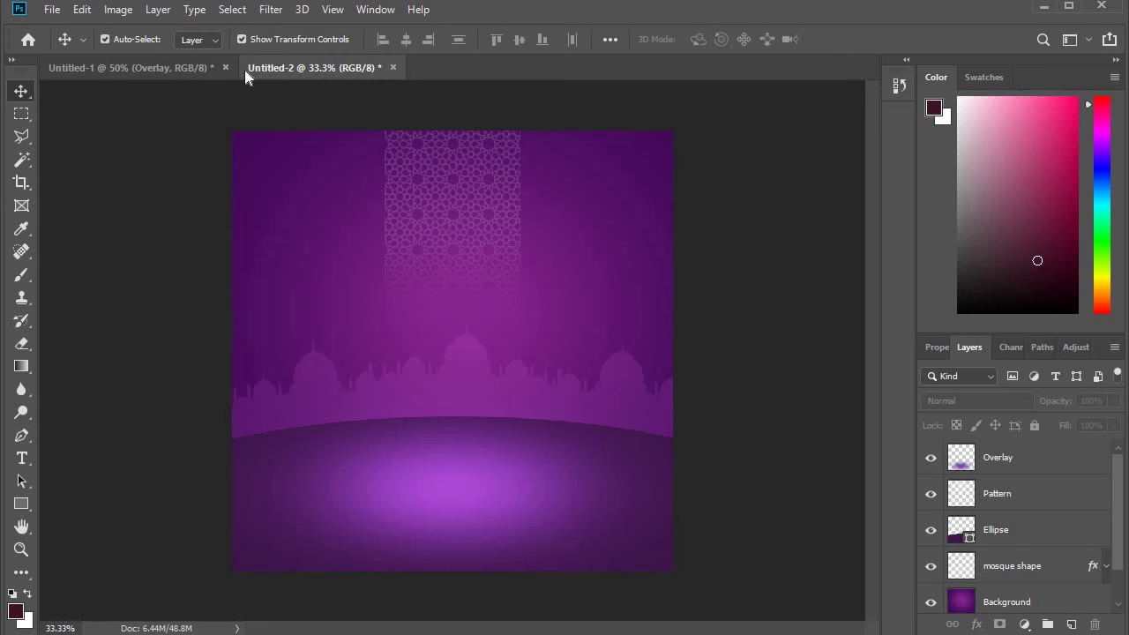
# Step: Copy the yellow-and-white bunting Elements layer into the poster along its top edge
pyautogui.click(166, 71)
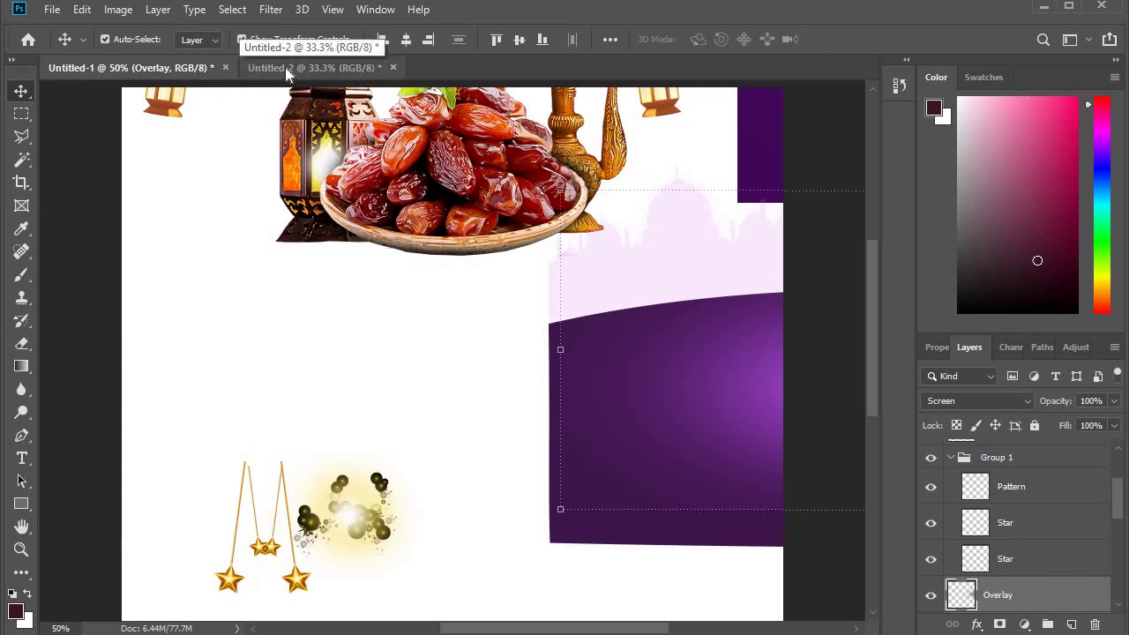
pyautogui.click(315, 68)
pyautogui.click(127, 63)
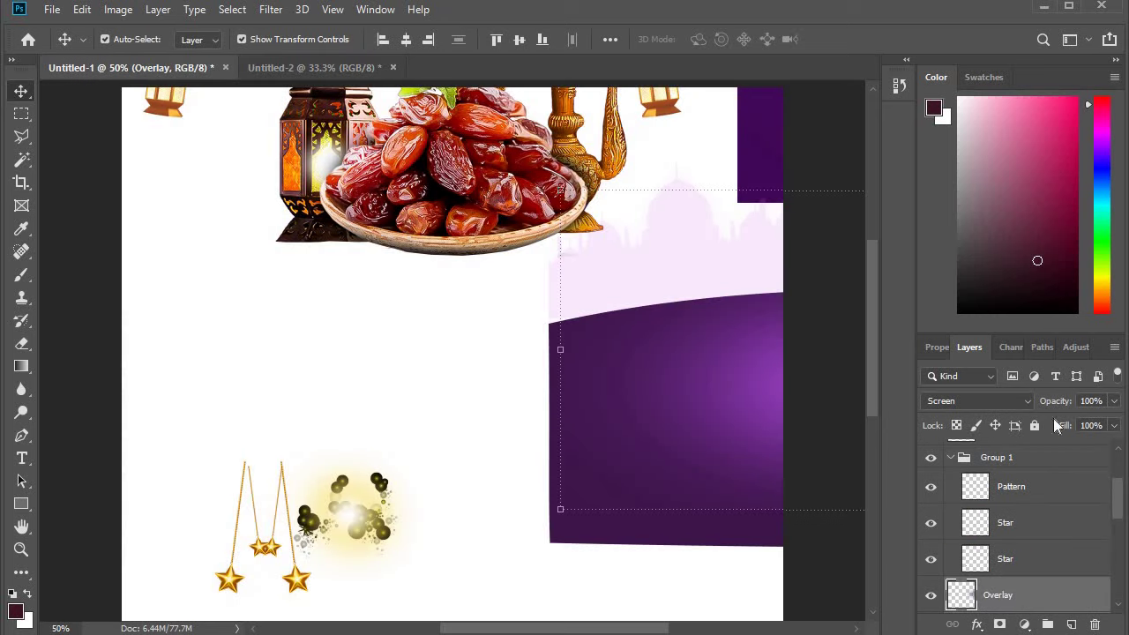
pyautogui.moveTo(870, 335); pyautogui.dragTo(862, 321)
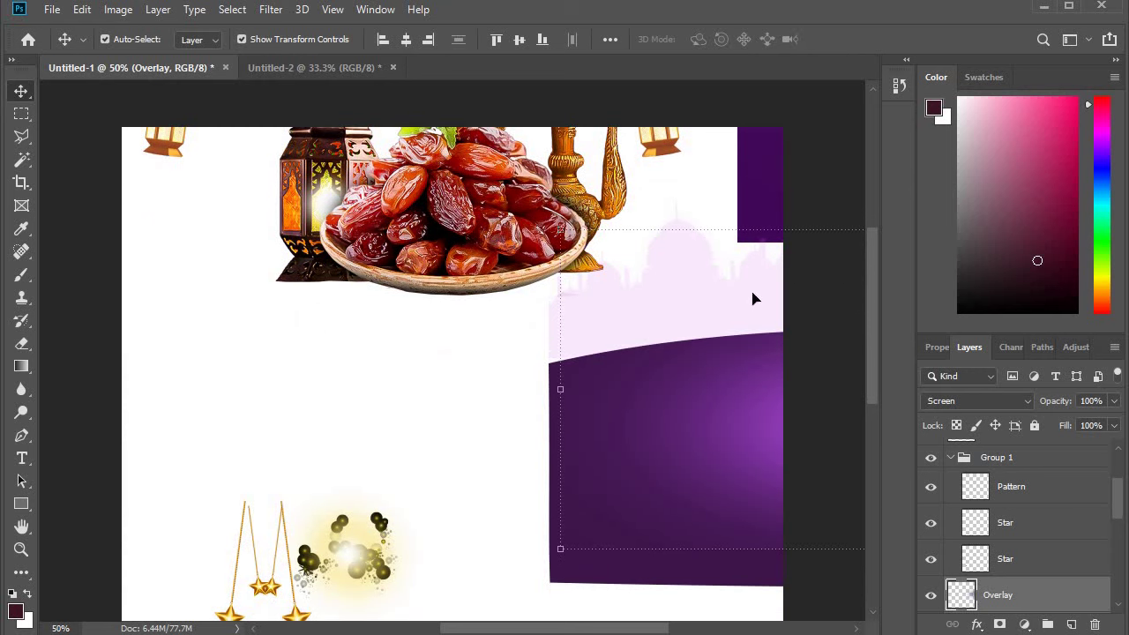
pyautogui.scroll(-5, 867, 318)
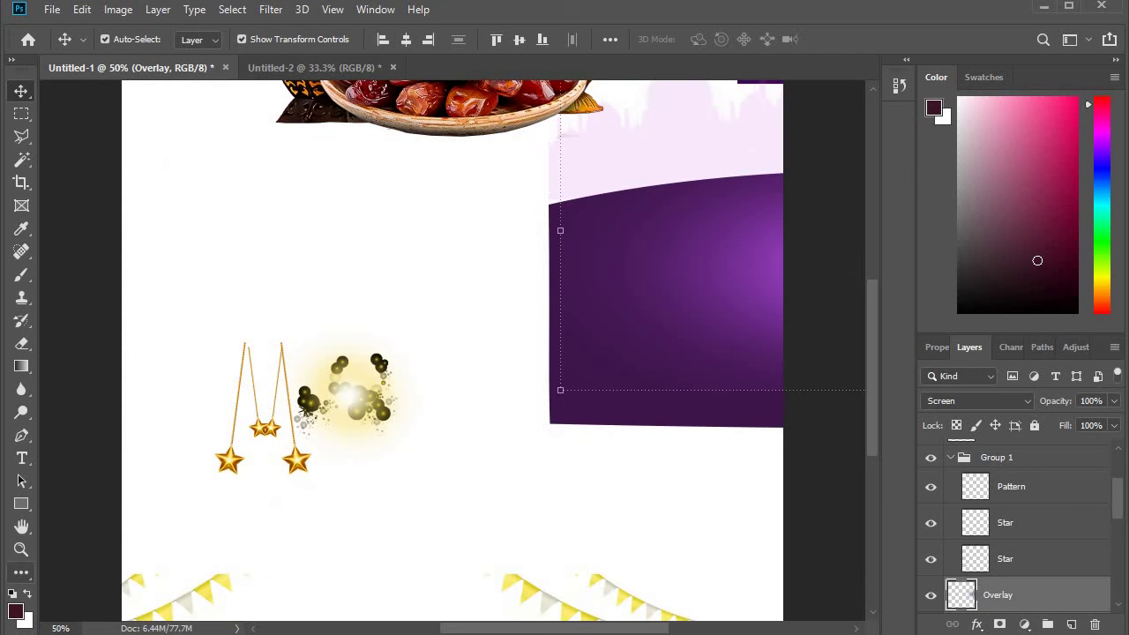
pyautogui.scroll(-1, 183, 553)
pyautogui.click(183, 553)
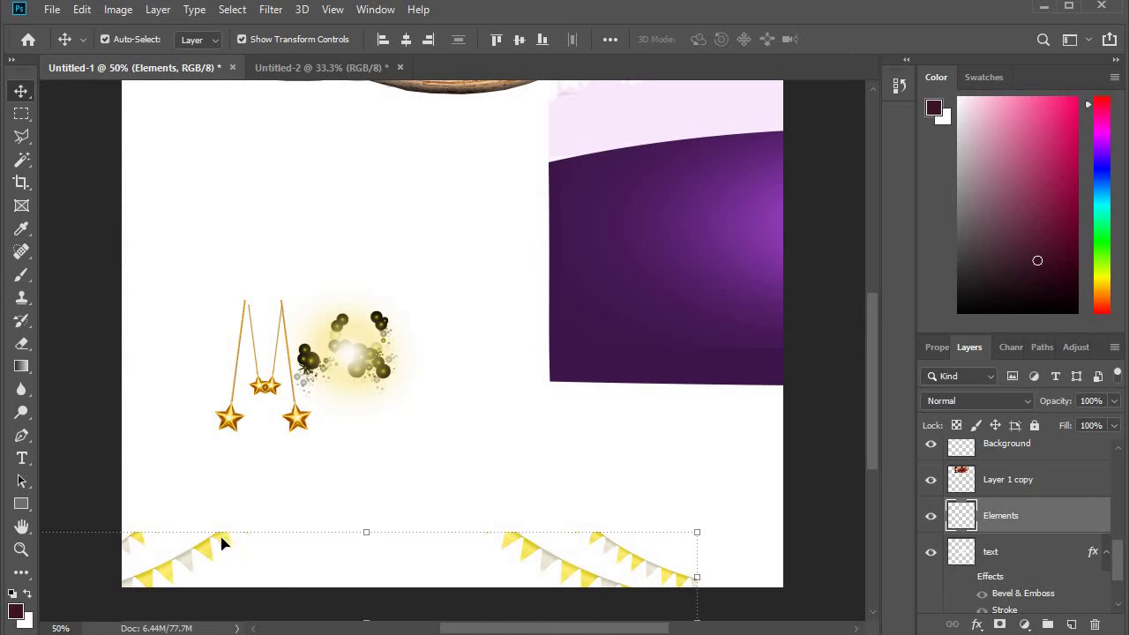
pyautogui.moveTo(221, 544); pyautogui.dragTo(293, 68)
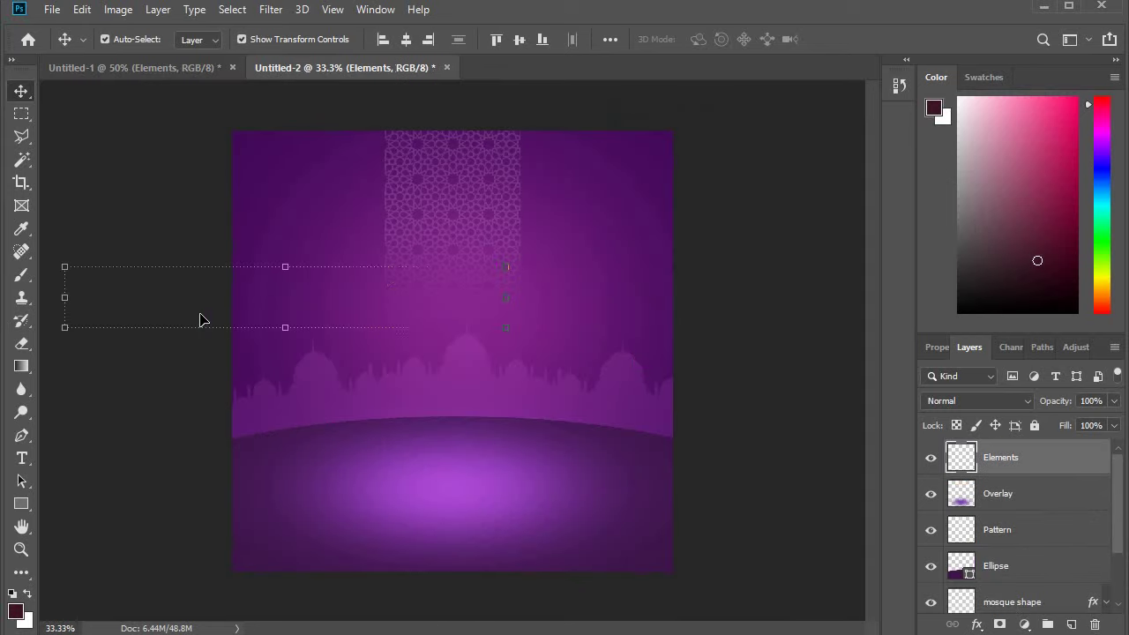
pyautogui.moveTo(293, 68)
pyautogui.mouseDown()
pyautogui.moveTo(465, 306)
pyautogui.moveTo(573, 157)
pyautogui.mouseUp()
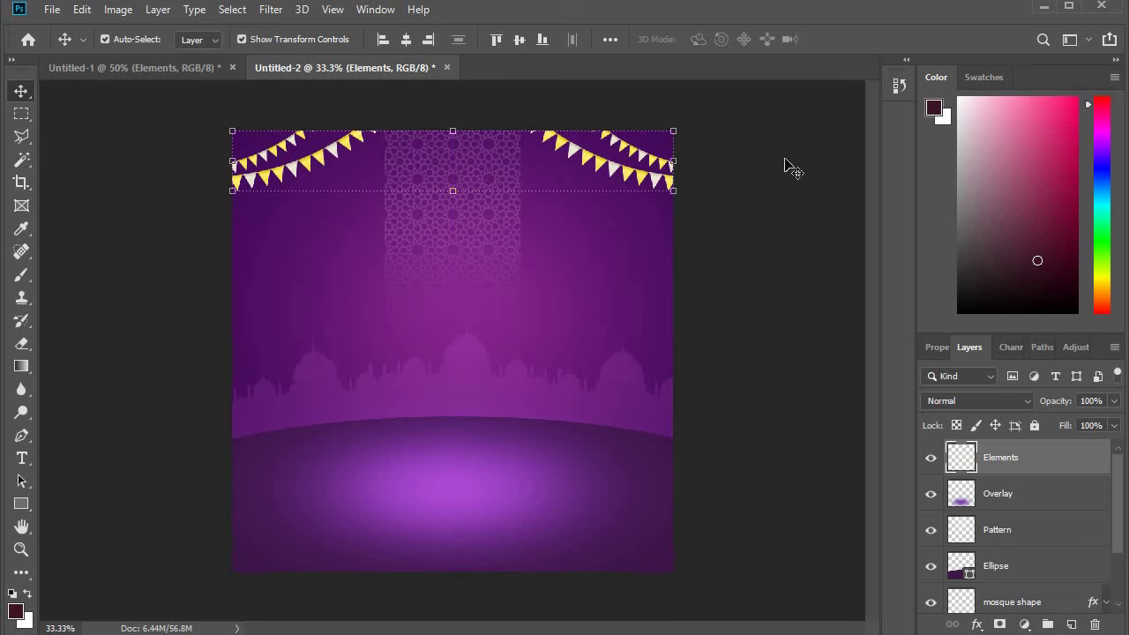
pyautogui.click(780, 188)
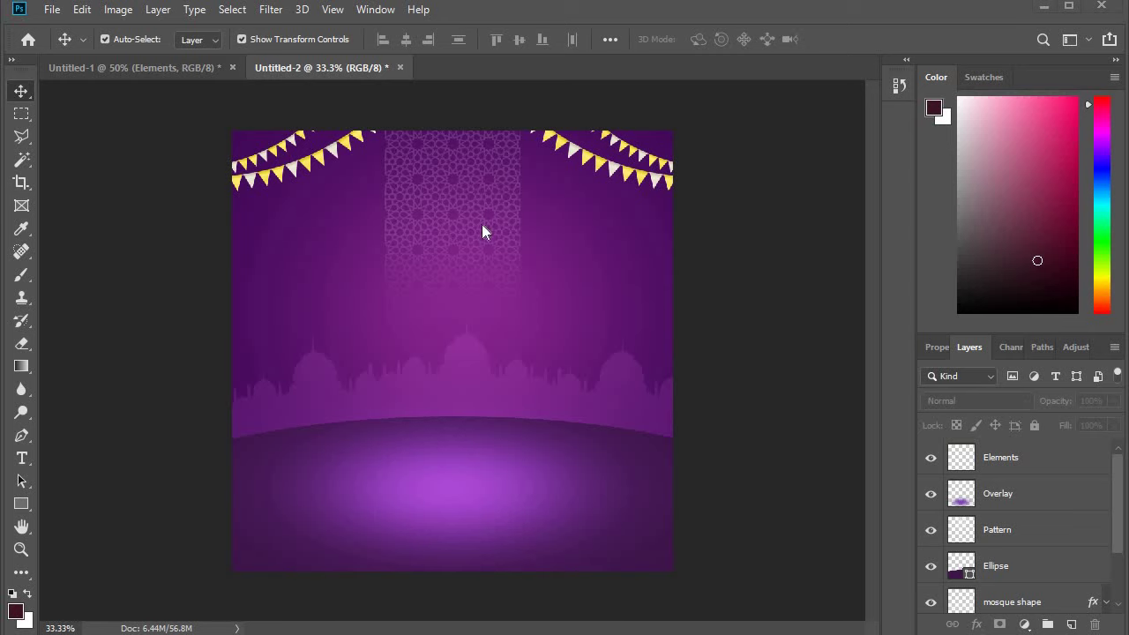
# Step: Copy the two golden lanterns into the poster and hang them beneath the bunting
pyautogui.click(170, 65)
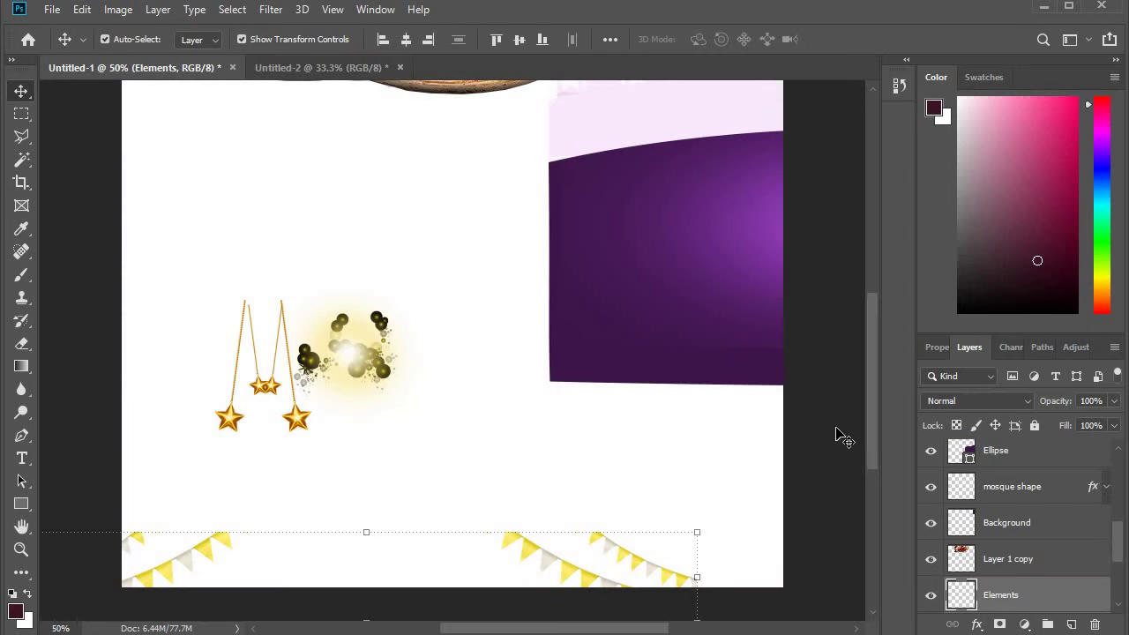
pyautogui.moveTo(873, 375); pyautogui.dragTo(873, 196)
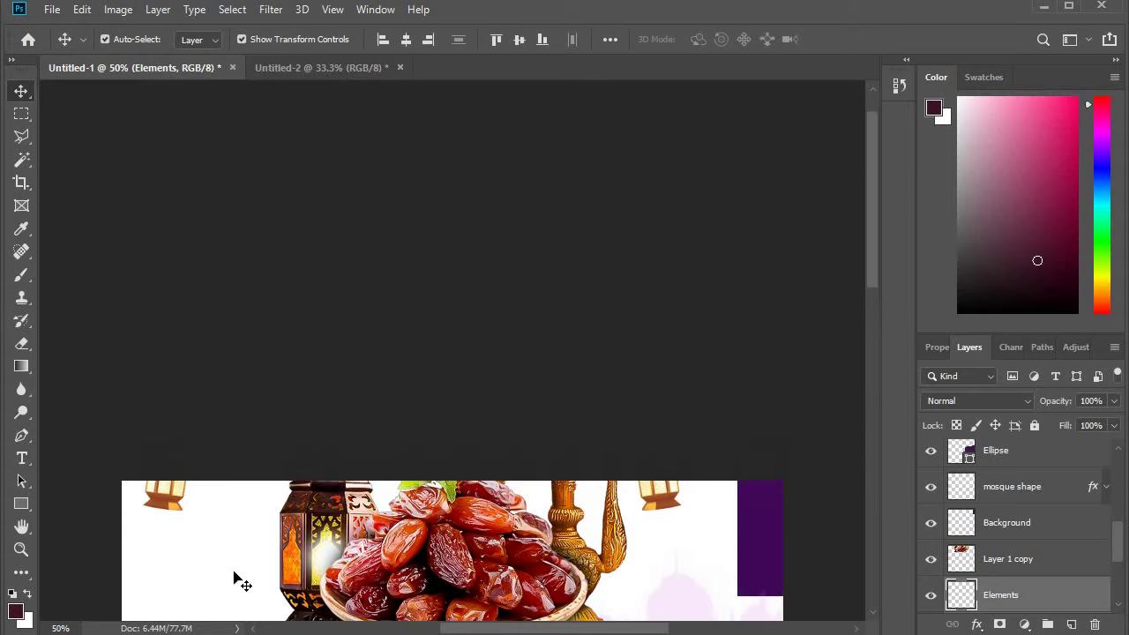
pyautogui.click(176, 510)
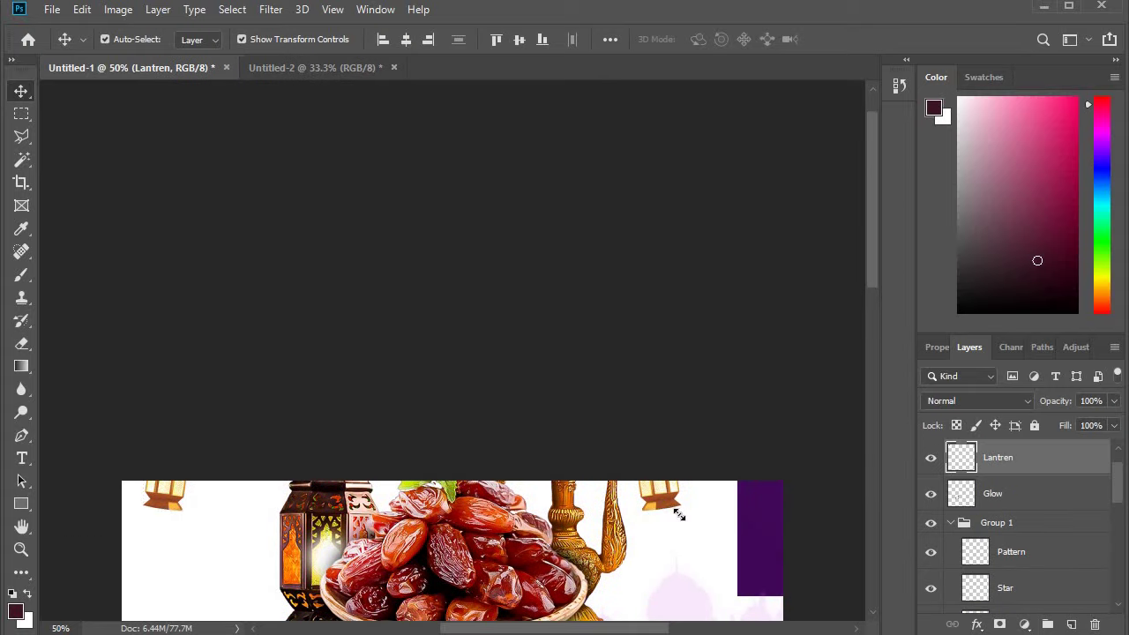
pyautogui.moveTo(670, 506)
pyautogui.mouseDown()
pyautogui.moveTo(262, 69)
pyautogui.moveTo(457, 348)
pyautogui.mouseUp()
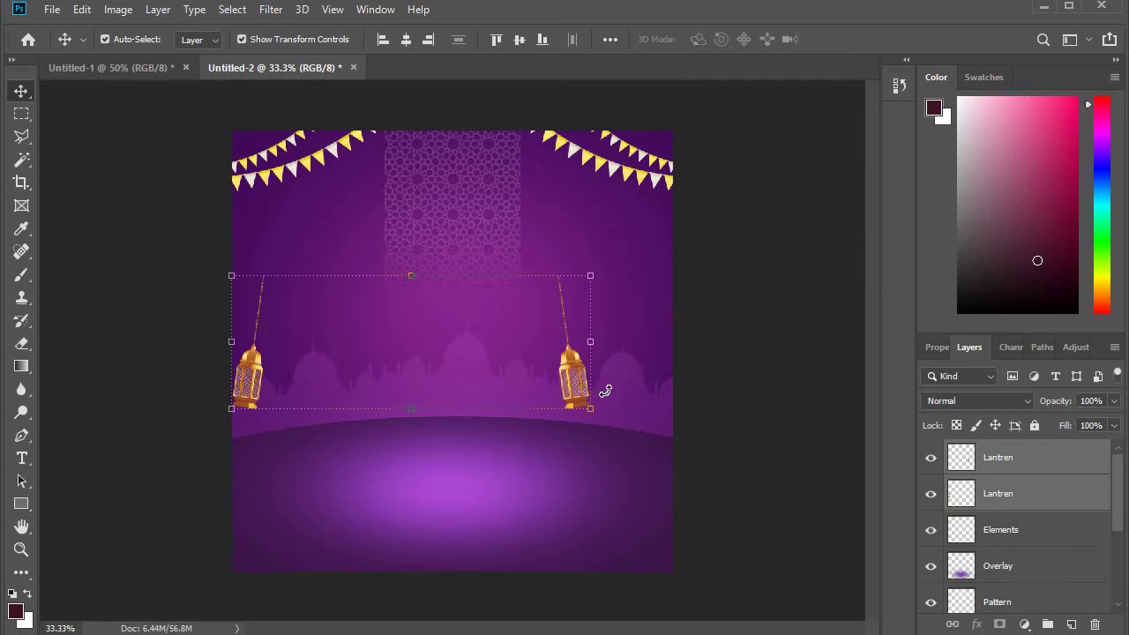
pyautogui.moveTo(577, 362)
pyautogui.mouseDown()
pyautogui.moveTo(606, 232)
pyautogui.moveTo(620, 267)
pyautogui.moveTo(618, 231)
pyautogui.mouseUp()
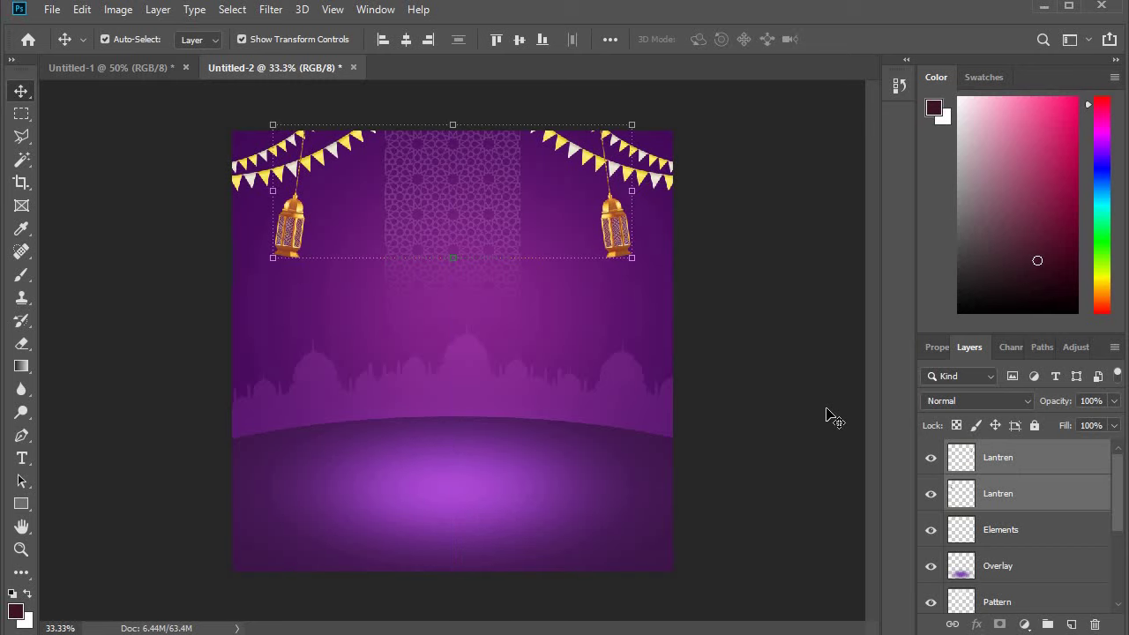
pyautogui.hotkey('ctrl', '+')
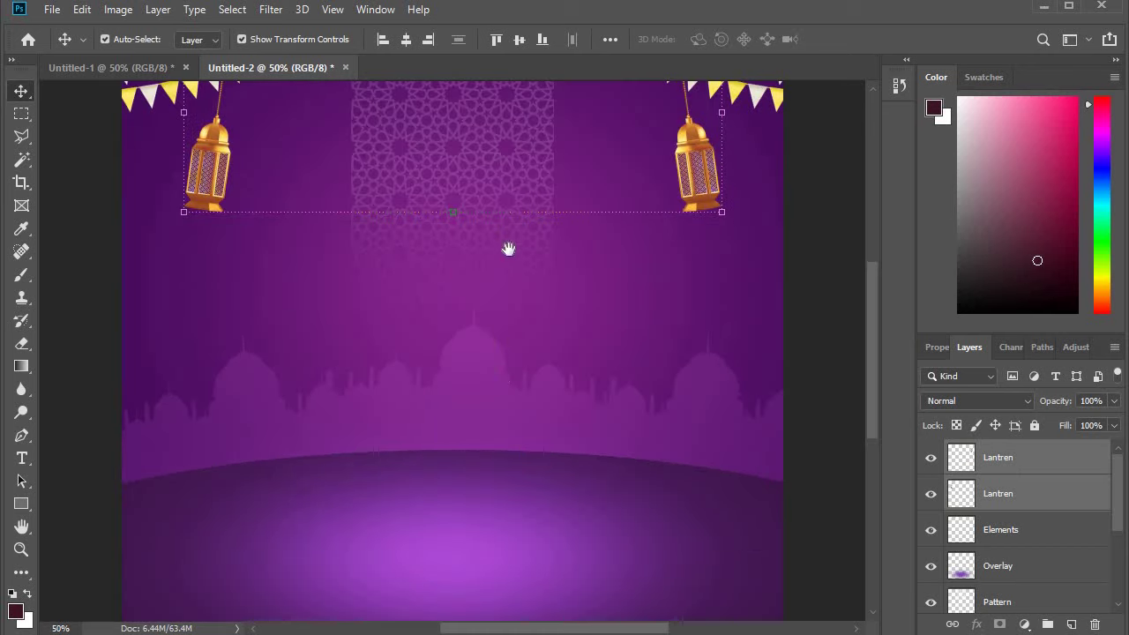
# Step: Nudge the right lantern slightly left, undoing an accidental background shift
pyautogui.scroll(5, 522, 436)
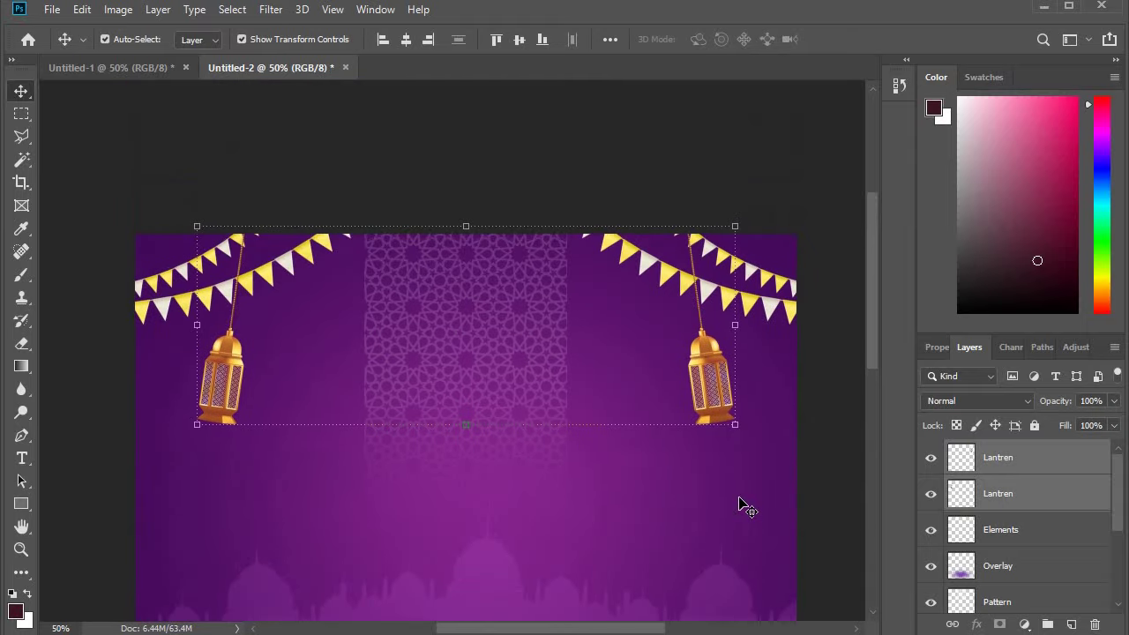
pyautogui.click(978, 507)
pyautogui.moveTo(708, 364); pyautogui.dragTo(700, 368)
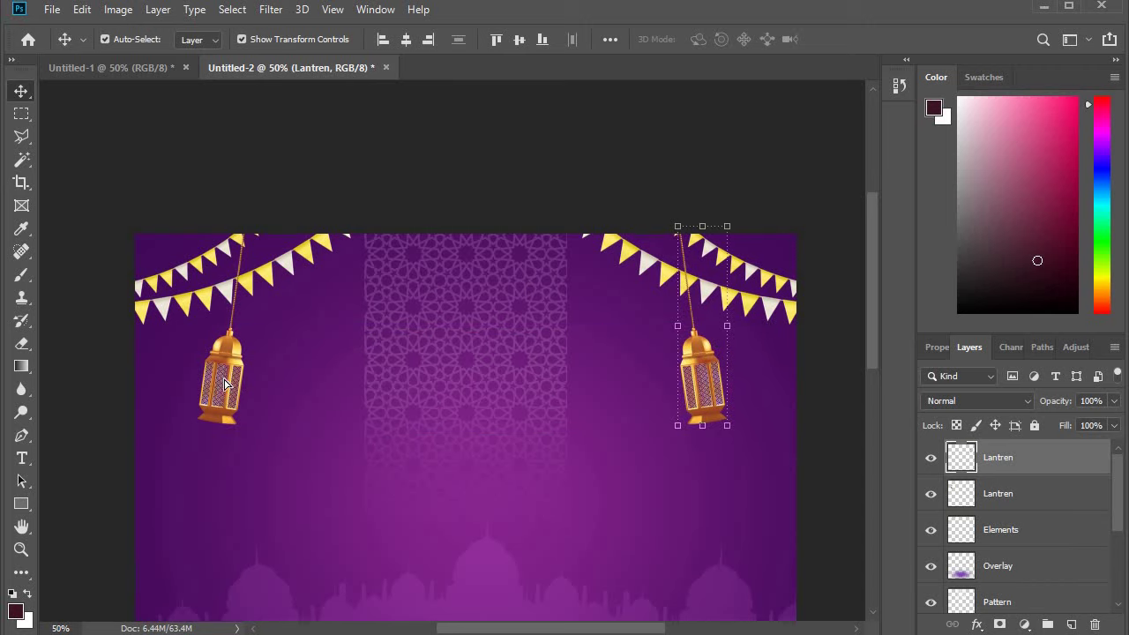
pyautogui.moveTo(241, 391); pyautogui.dragTo(239, 387)
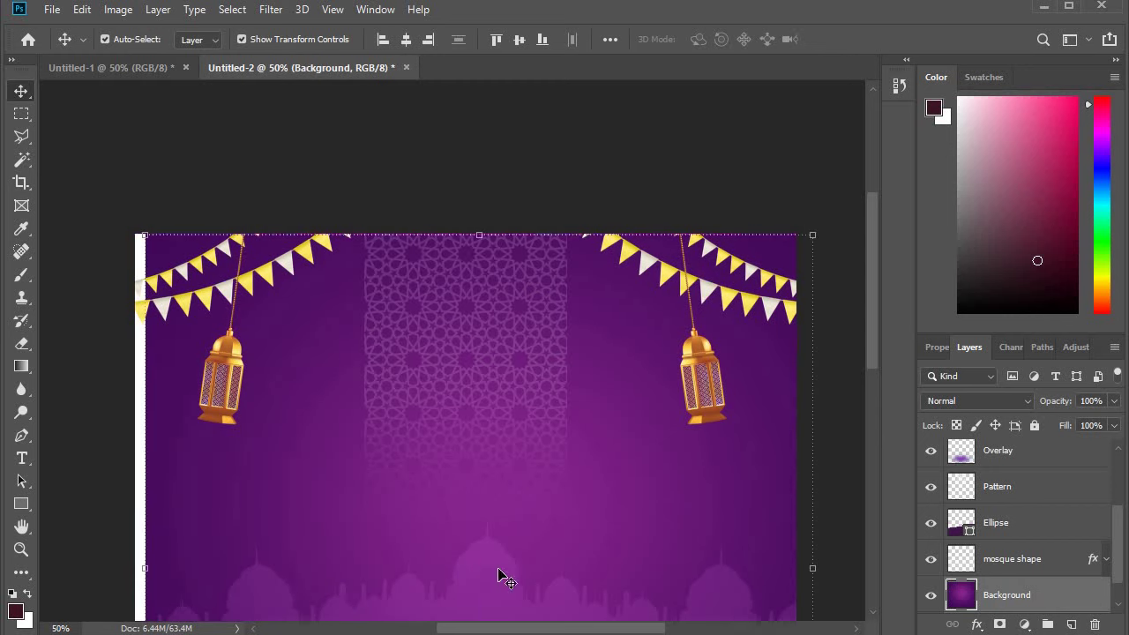
pyautogui.hotkey('ctrl', 'z')
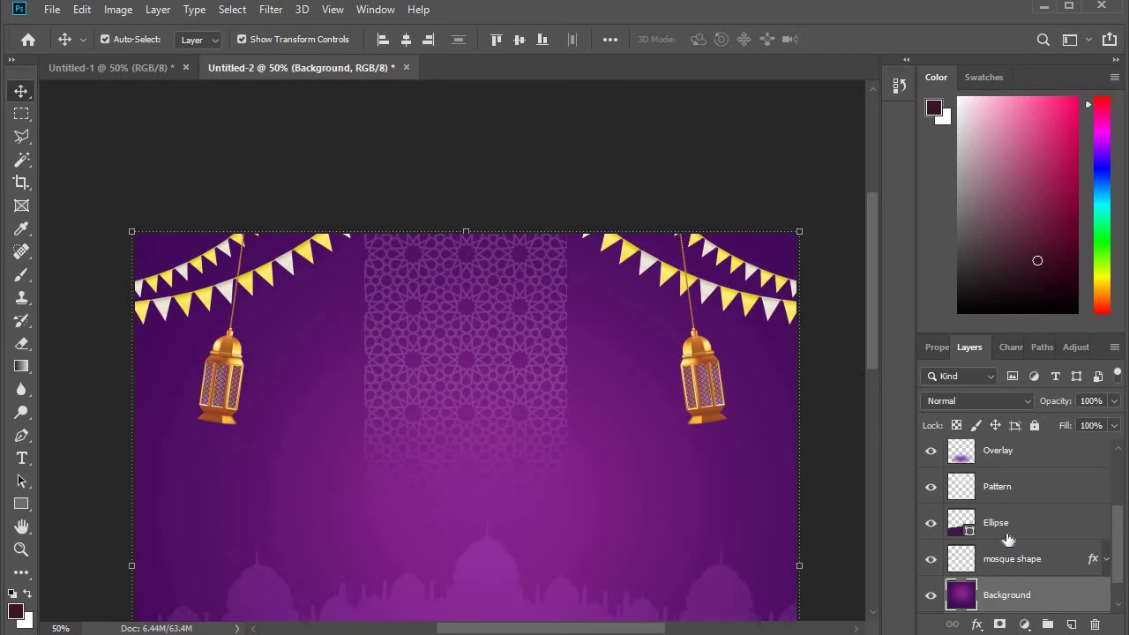
# Step: Shift the left lantern slightly right so both hang level, then return to Untitled-1
pyautogui.scroll(3, 1006, 538)
pyautogui.click(997, 466)
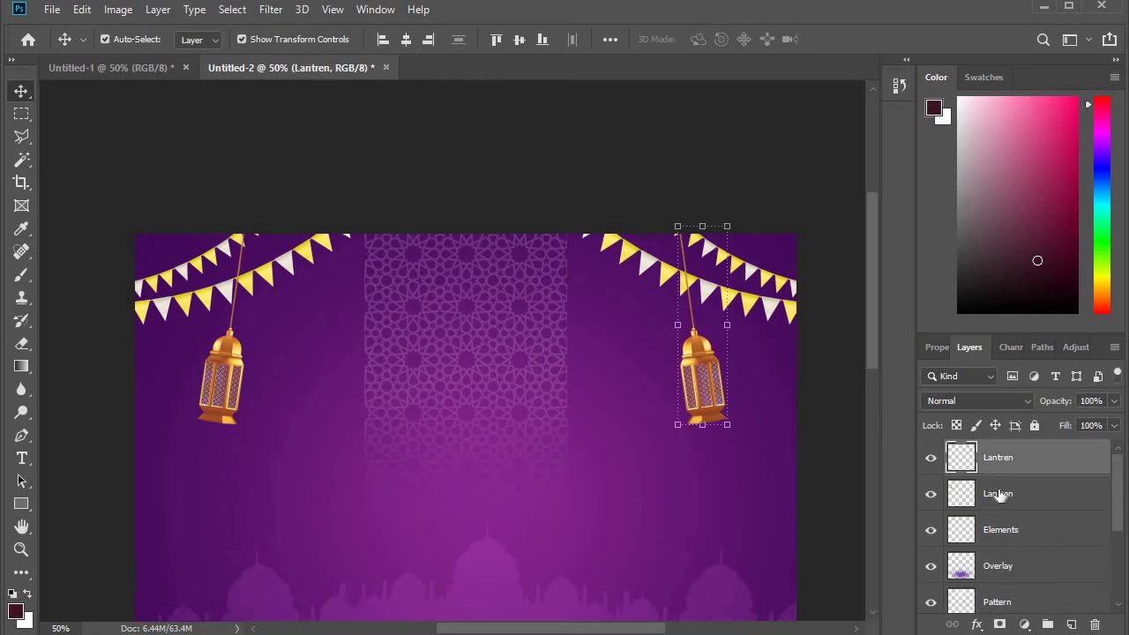
pyautogui.click(997, 493)
pyautogui.moveTo(226, 358); pyautogui.dragTo(234, 361)
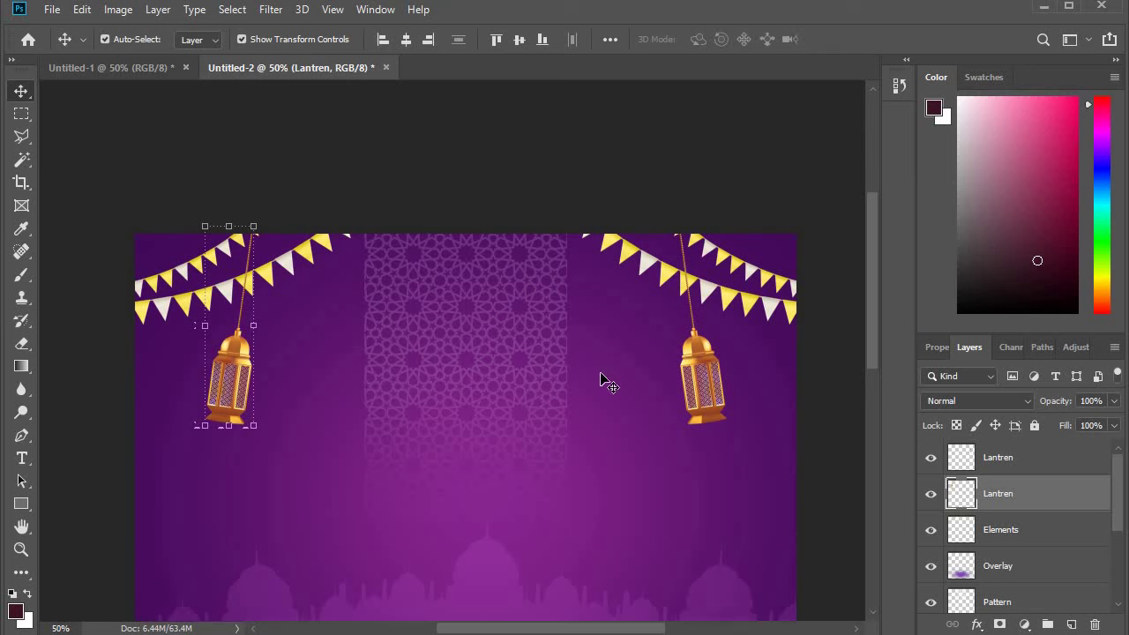
pyautogui.click(285, 326)
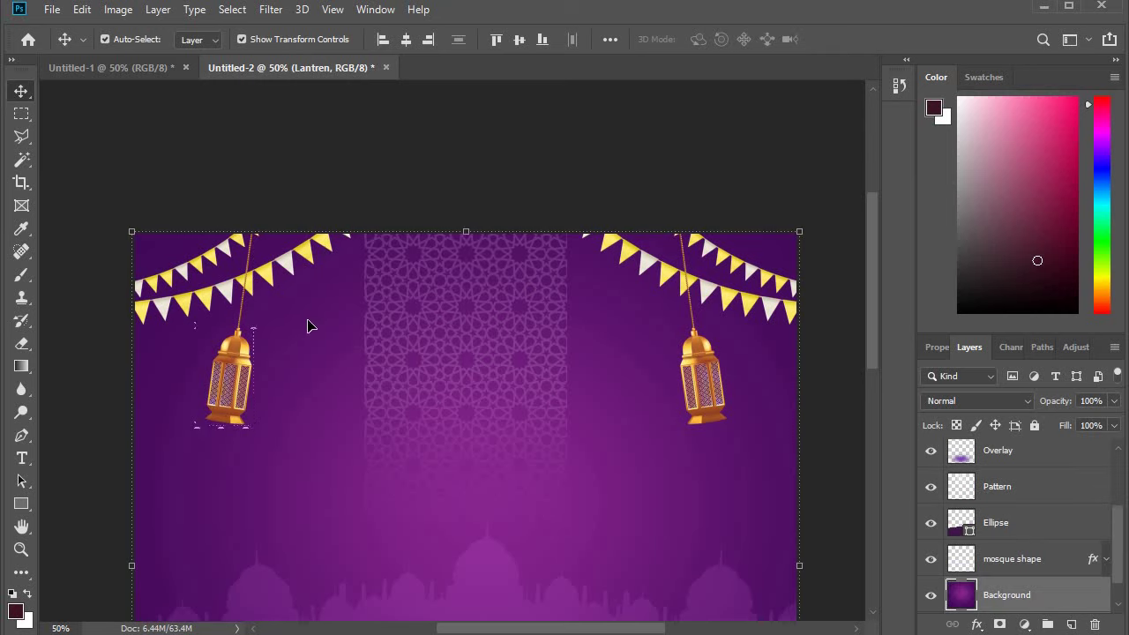
pyautogui.click(111, 75)
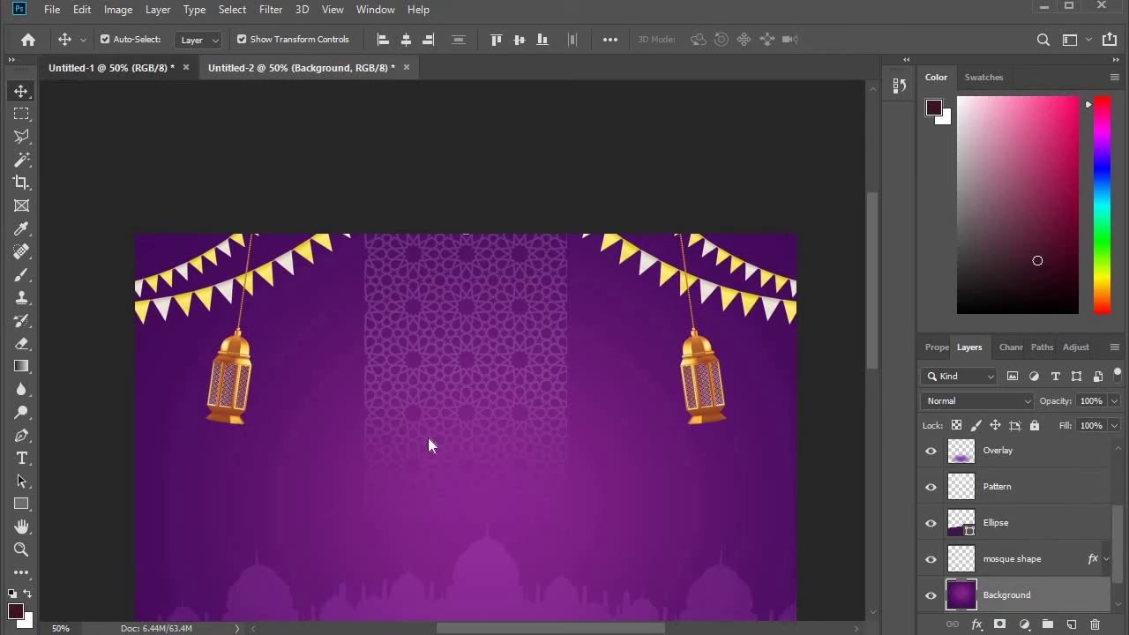
pyautogui.scroll(-1, 438, 477)
pyautogui.scroll(-2, 439, 494)
# Step: Copy both hanging Star layers into the poster
pyautogui.scroll(-1, 439, 492)
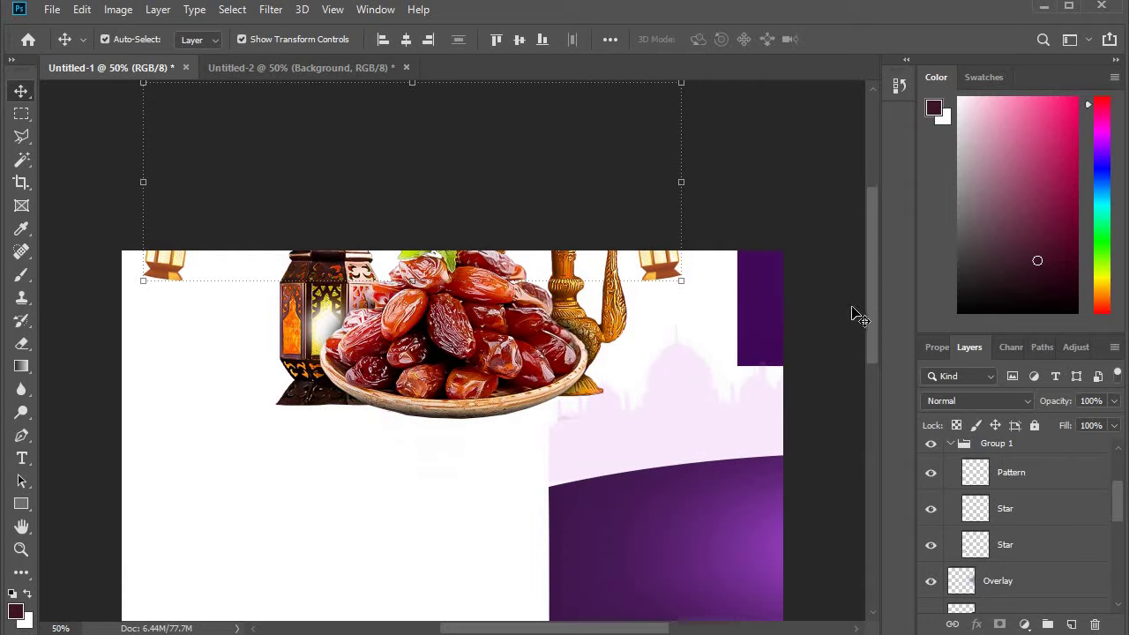
pyautogui.moveTo(869, 297)
pyautogui.mouseDown()
pyautogui.moveTo(865, 448)
pyautogui.moveTo(865, 370)
pyautogui.mouseUp()
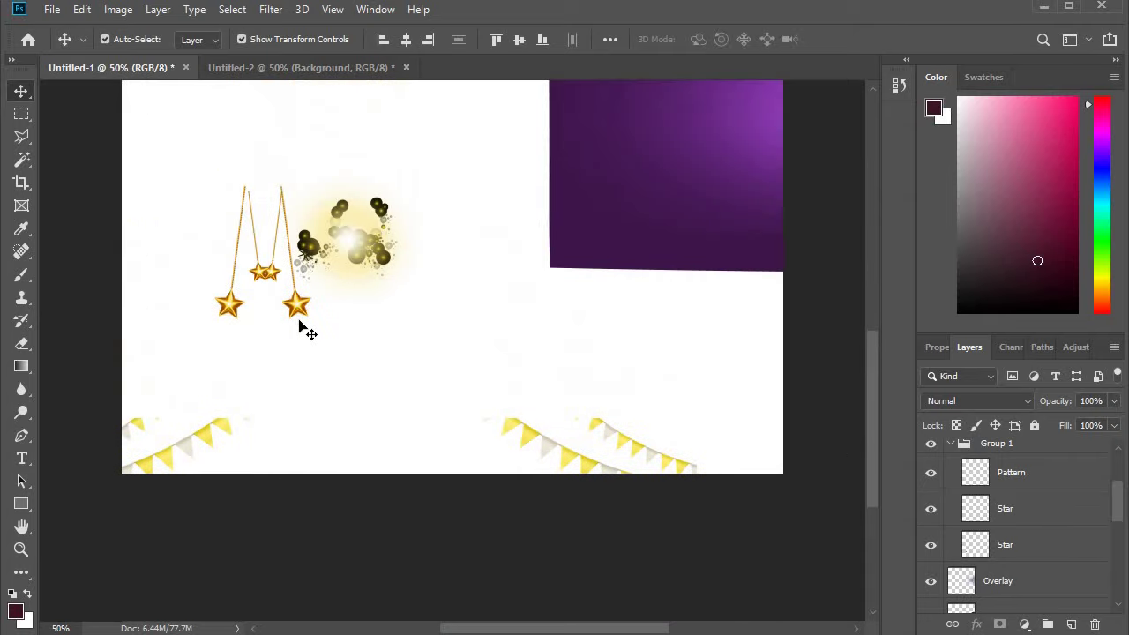
pyautogui.click(299, 311)
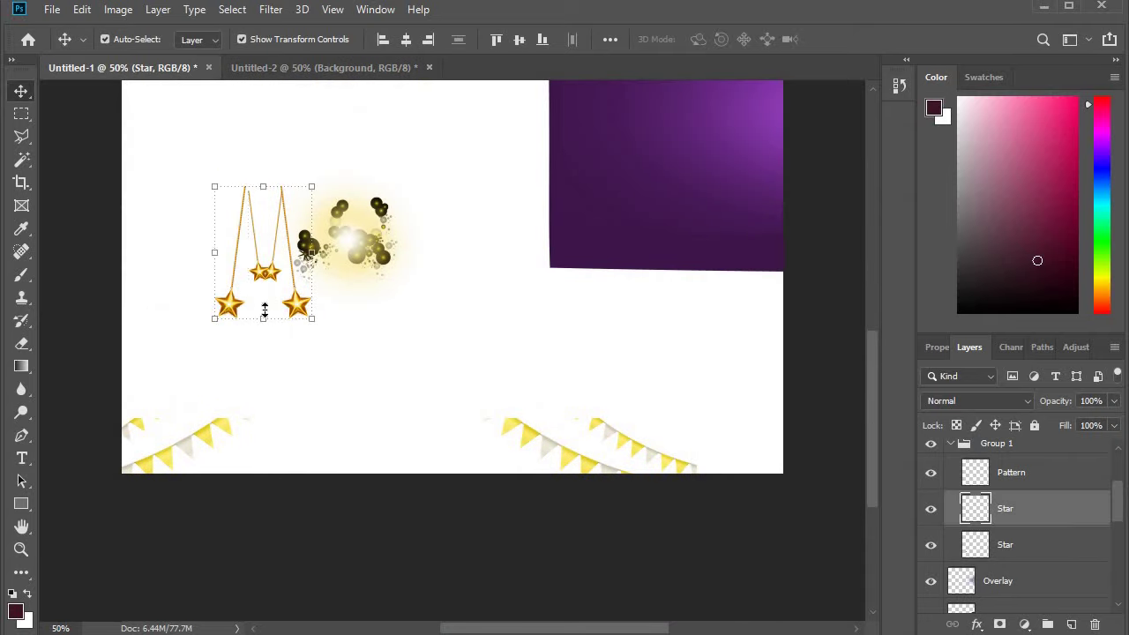
pyautogui.keyDown('shift'); pyautogui.click(297, 309); pyautogui.keyUp('shift')
pyautogui.moveTo(300, 308)
pyautogui.mouseDown()
pyautogui.moveTo(276, 61)
pyautogui.moveTo(356, 467)
pyautogui.mouseUp()
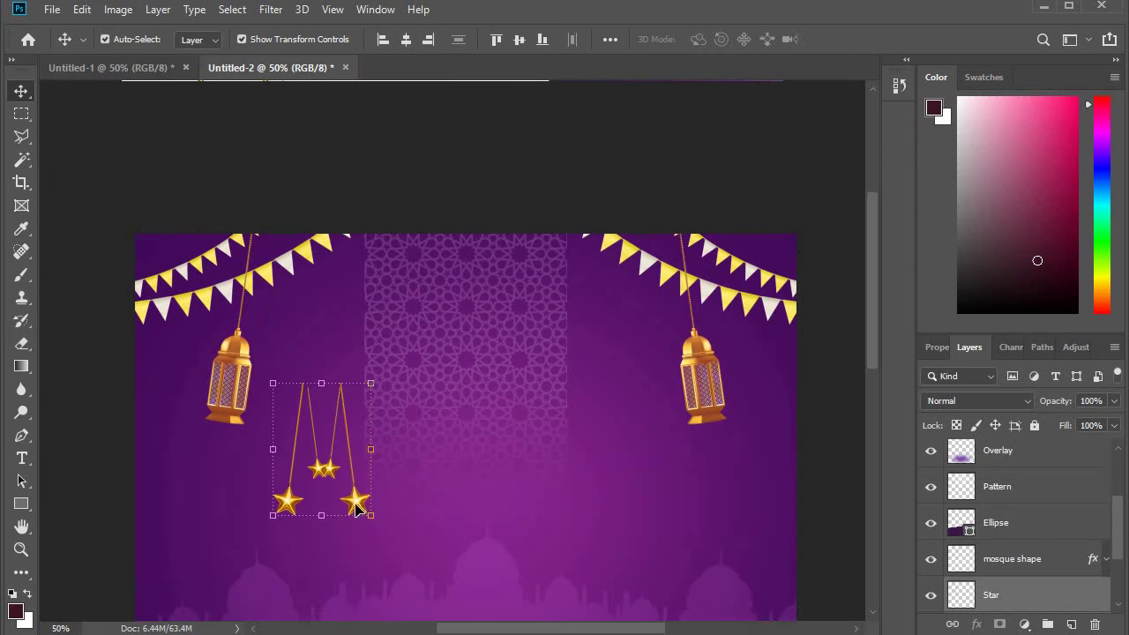
pyautogui.moveTo(378, 507); pyautogui.dragTo(412, 508)
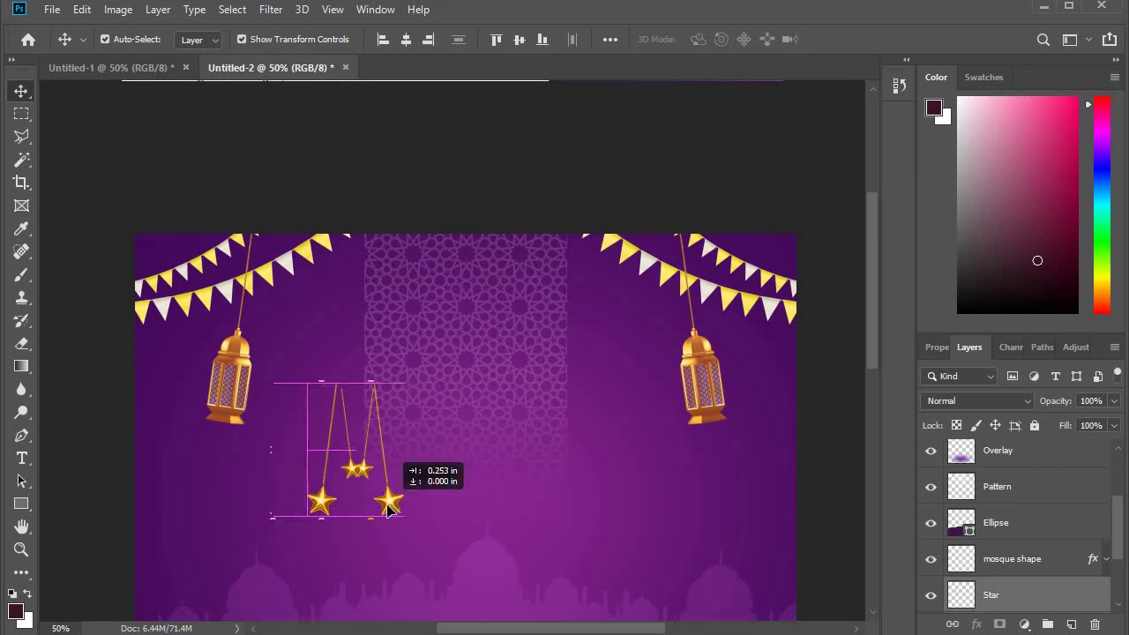
pyautogui.click(386, 497)
pyautogui.click(392, 503)
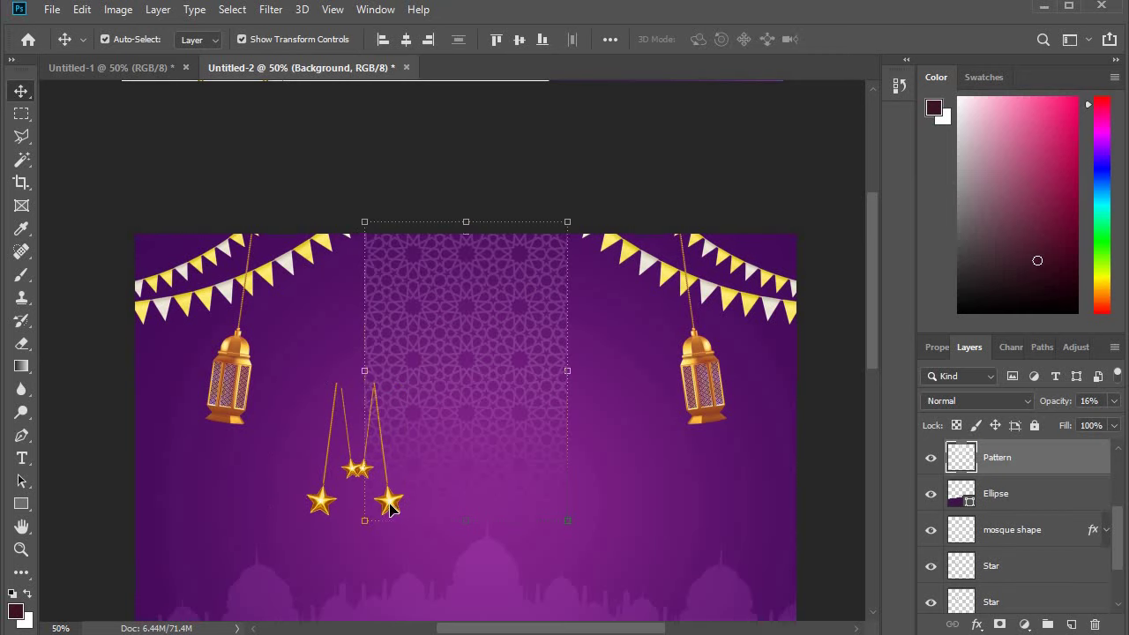
# Step: Place one star pair under the bunting on the left and the other on the right
pyautogui.click(321, 505)
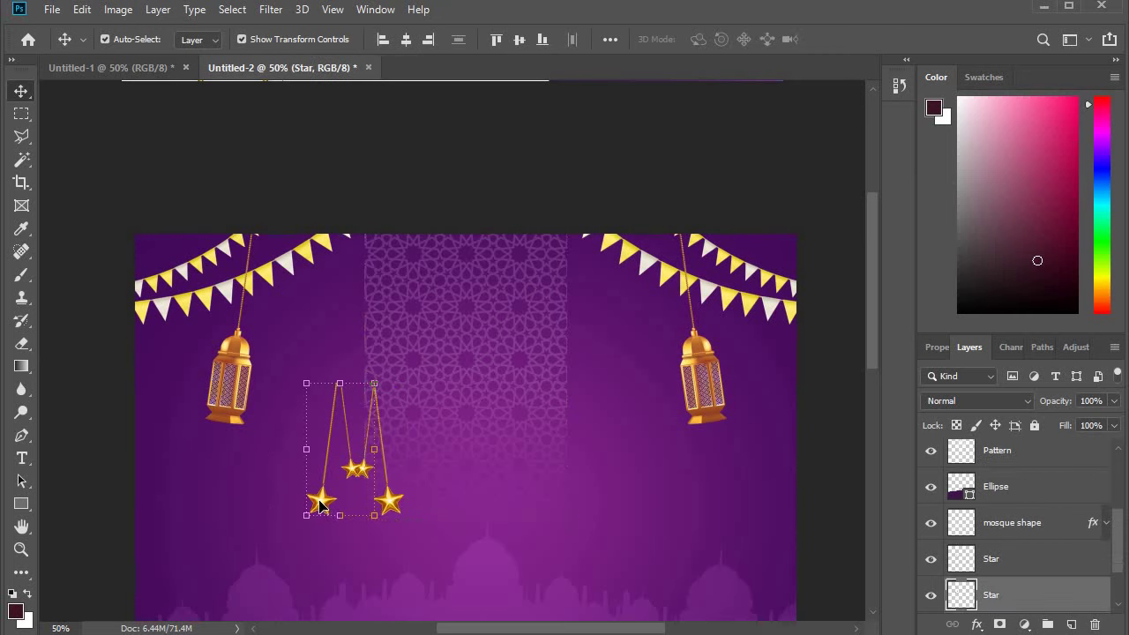
pyautogui.moveTo(321, 504); pyautogui.dragTo(299, 343)
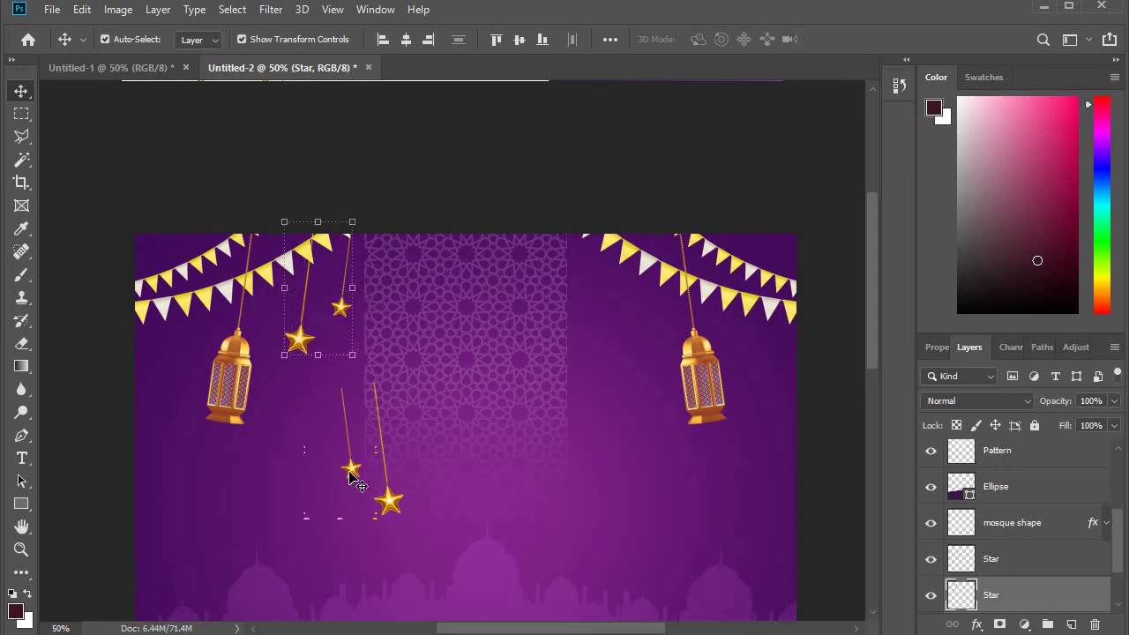
pyautogui.click(350, 476)
pyautogui.moveTo(353, 473); pyautogui.dragTo(595, 312)
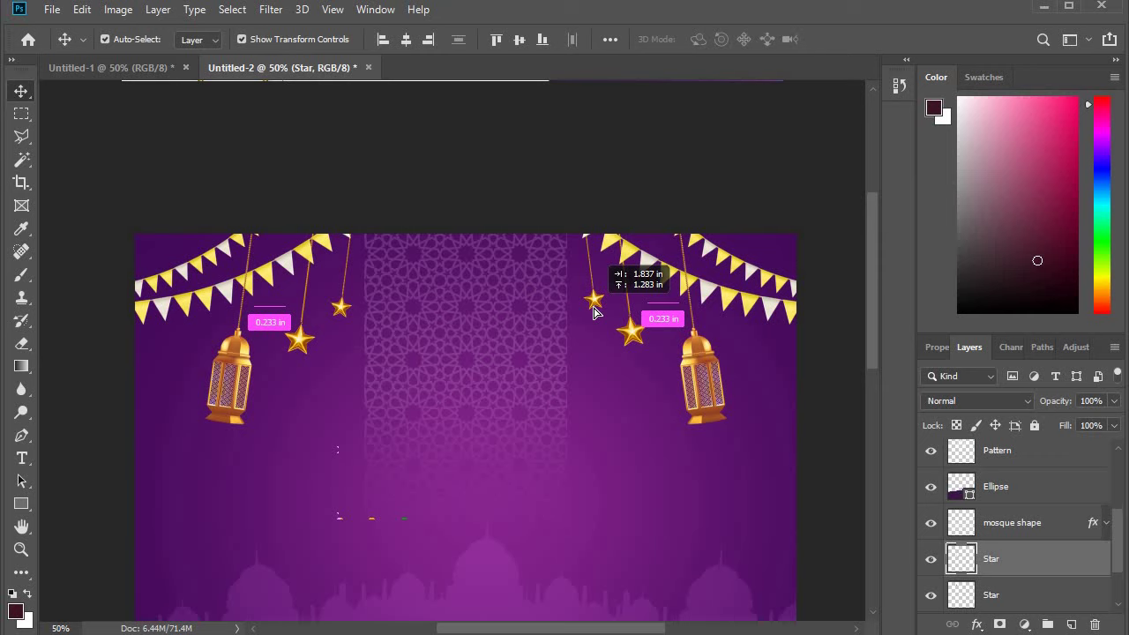
pyautogui.moveTo(594, 312); pyautogui.dragTo(589, 308)
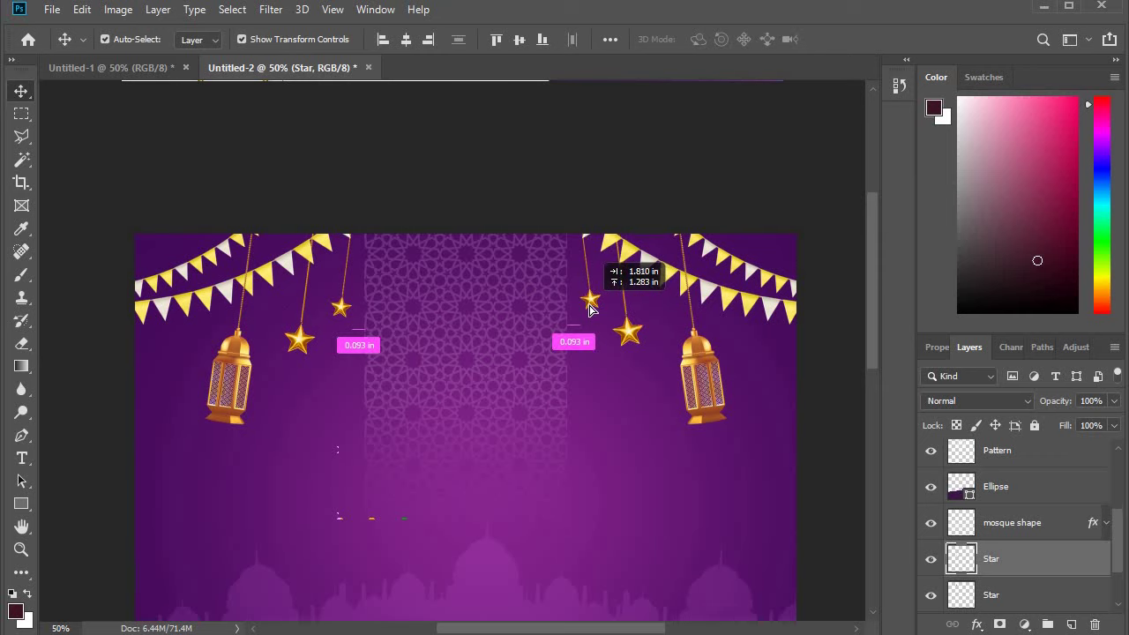
pyautogui.moveTo(589, 308); pyautogui.dragTo(589, 309)
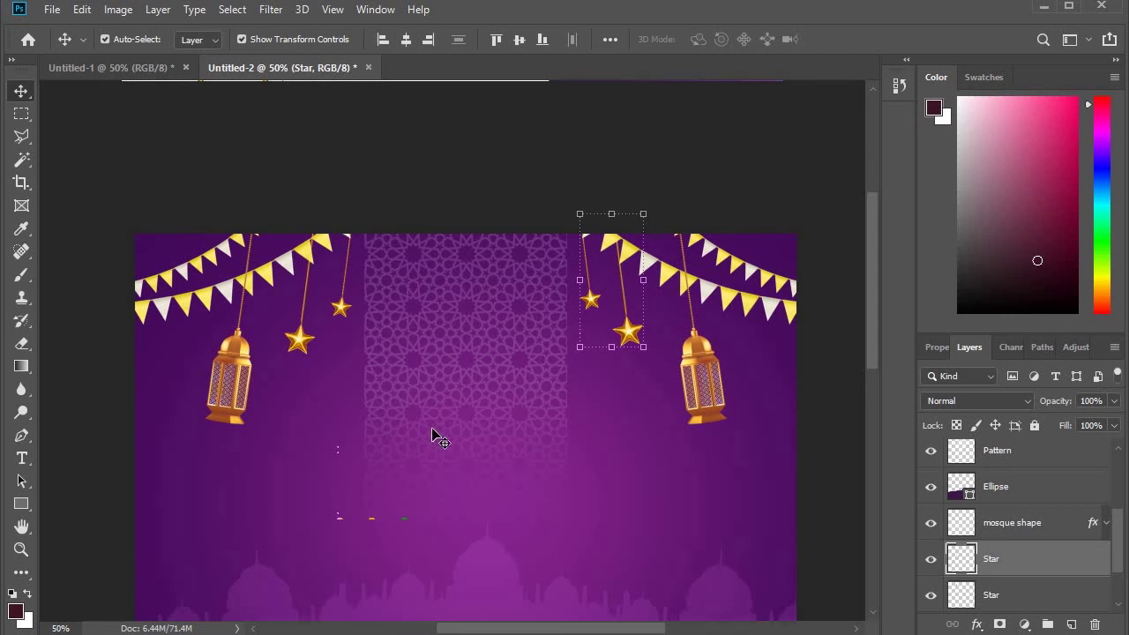
pyautogui.click(92, 393)
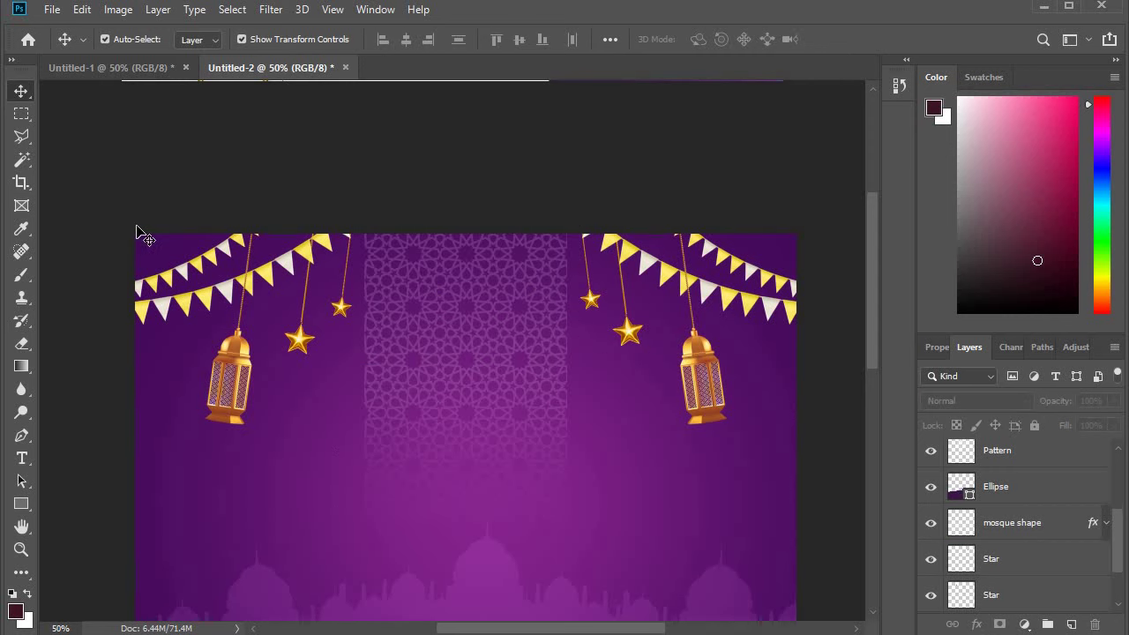
# Step: Drag the Glow layer from Untitled-1 into the Untitled-2 poster, below the left lantern
pyautogui.click(134, 67)
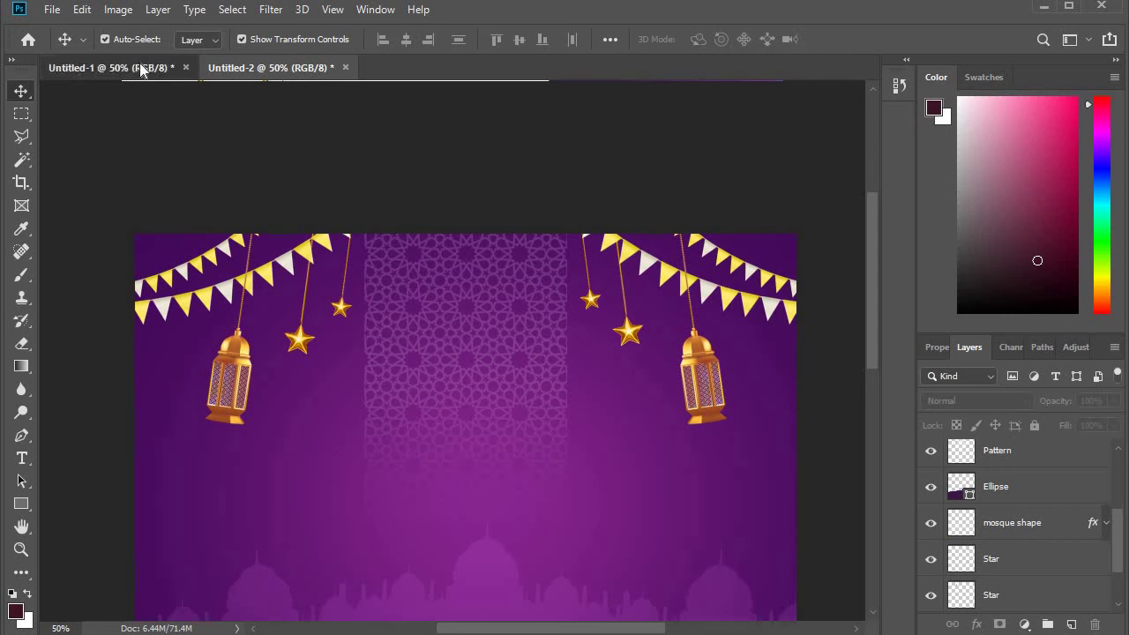
pyautogui.moveTo(374, 237)
pyautogui.mouseDown()
pyautogui.moveTo(271, 80)
pyautogui.moveTo(255, 357)
pyautogui.moveTo(263, 494)
pyautogui.moveTo(237, 423)
pyautogui.moveTo(284, 478)
pyautogui.mouseUp()
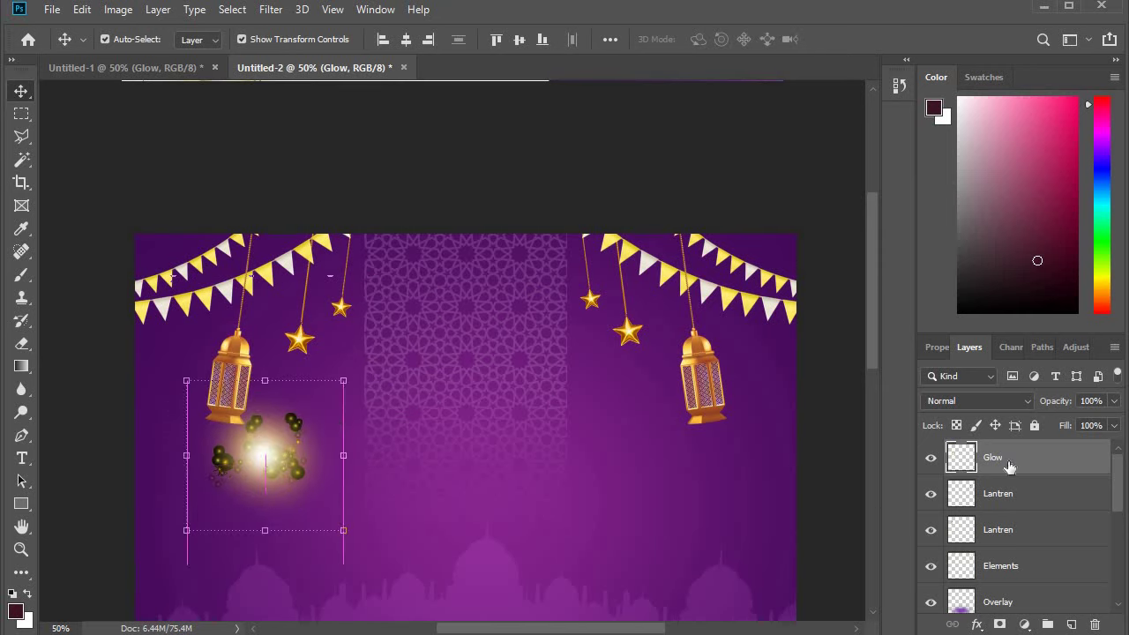
# Step: Set the Glow layer to Screen blend mode and place it over the left lantern
pyautogui.click(1005, 400)
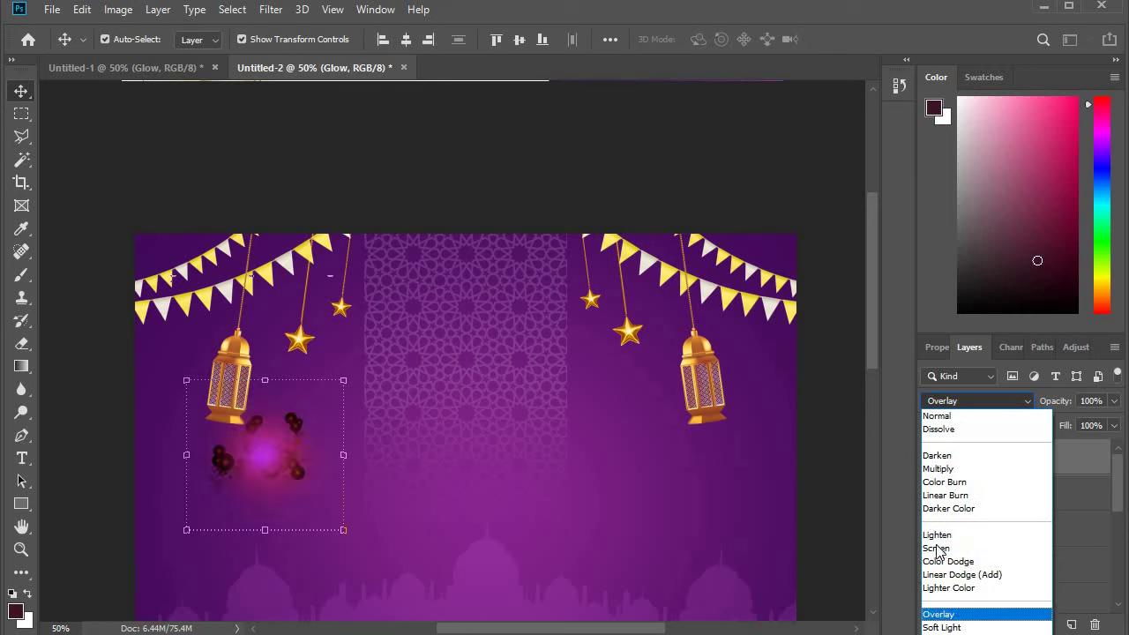
pyautogui.click(258, 448)
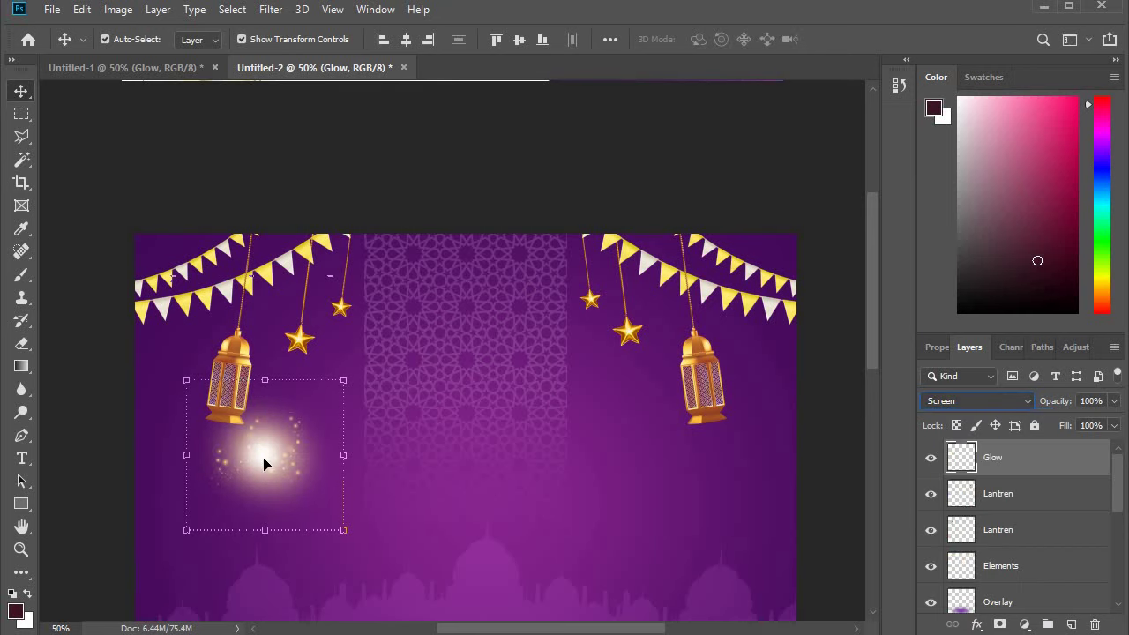
pyautogui.moveTo(263, 451)
pyautogui.mouseDown()
pyautogui.moveTo(227, 392)
pyautogui.moveTo(707, 389)
pyautogui.moveTo(701, 379)
pyautogui.mouseUp()
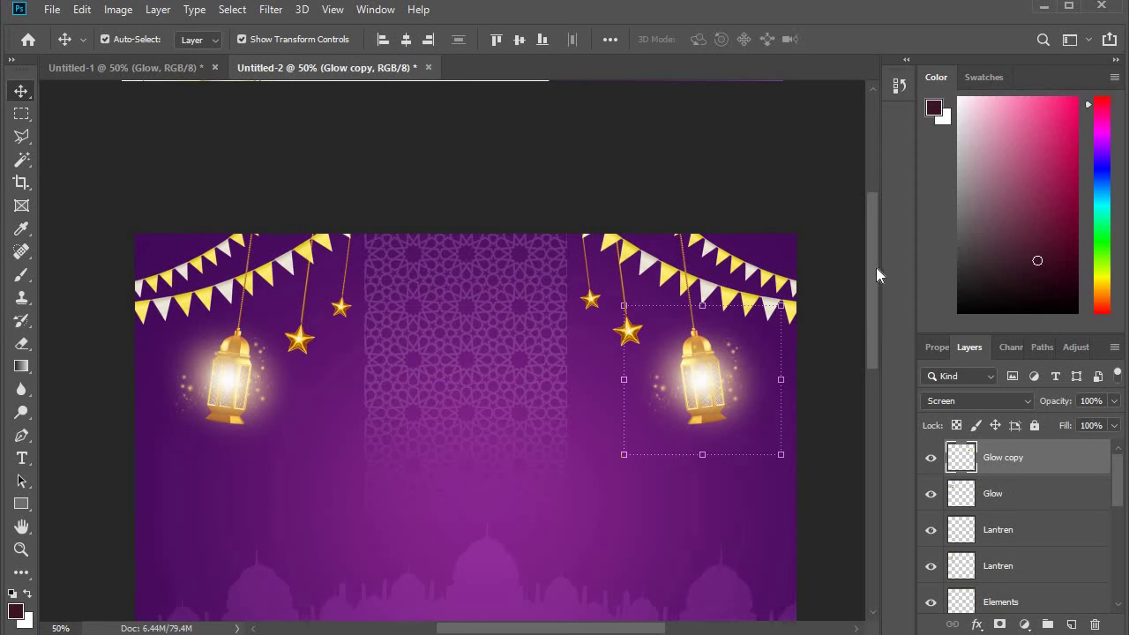
# Step: Add a Glow copy over the right lantern and check the whole design at 50% zoom
pyautogui.moveTo(876, 267); pyautogui.dragTo(862, 279)
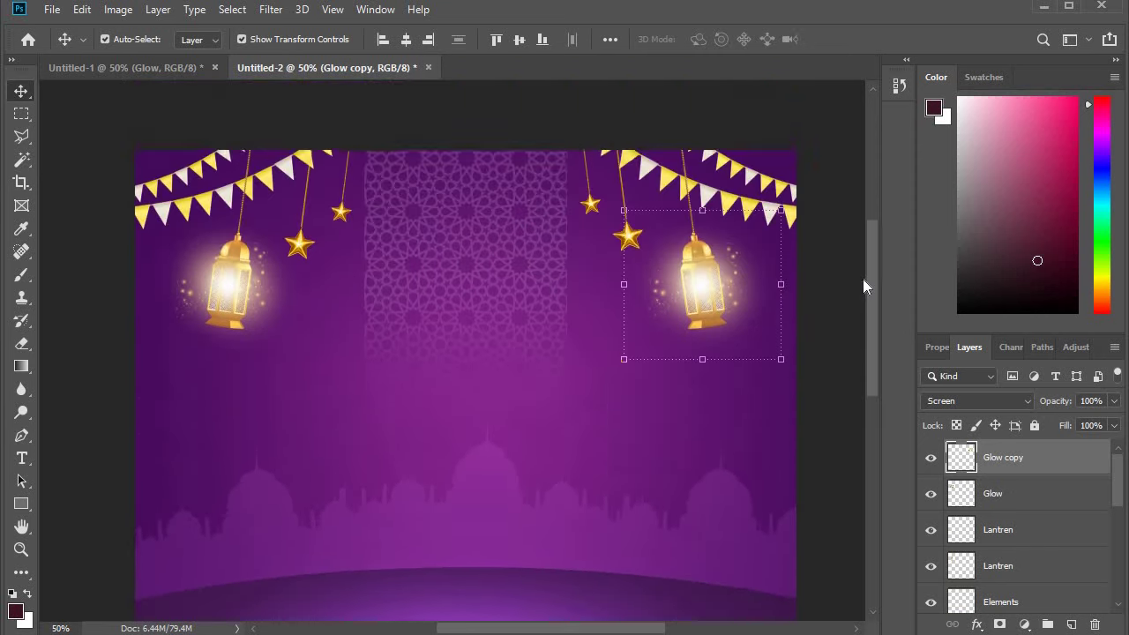
pyautogui.scroll(2, 862, 278)
pyautogui.click(552, 151)
pyautogui.press('ctrl')
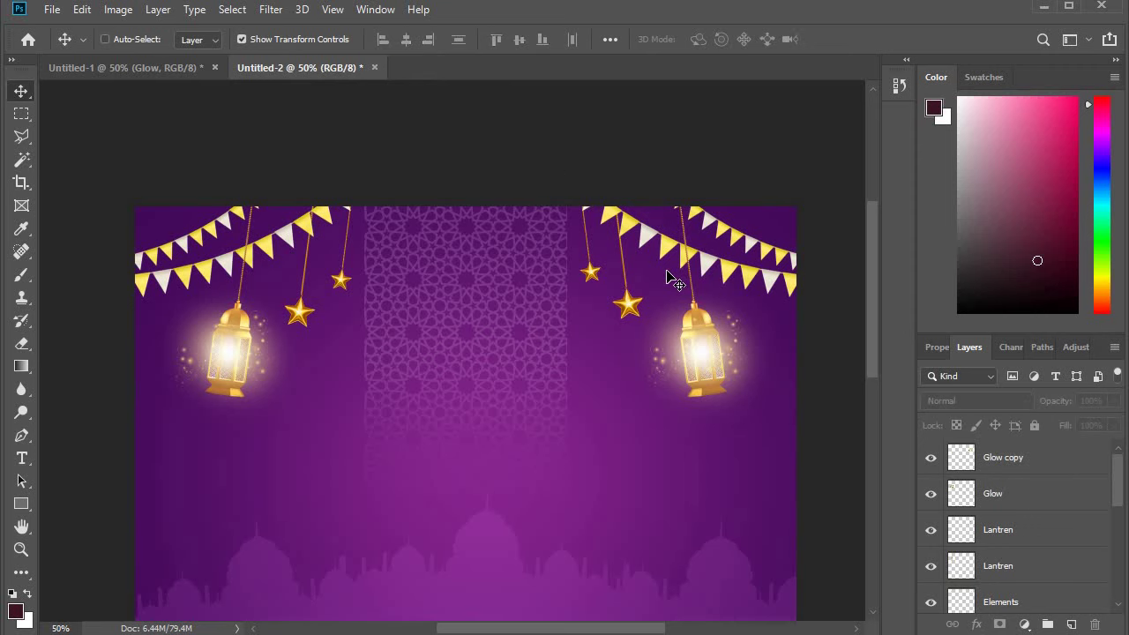
pyautogui.hotkey('ctrl', '-')
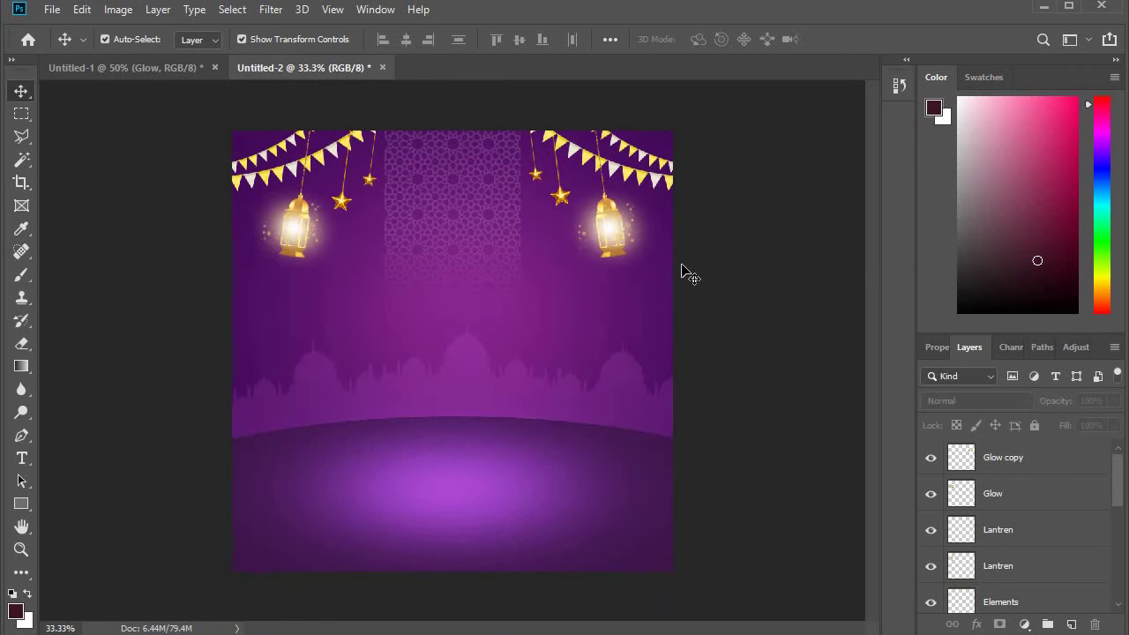
pyautogui.hotkey('ctrl', '+')
pyautogui.scroll(5, 554, 247)
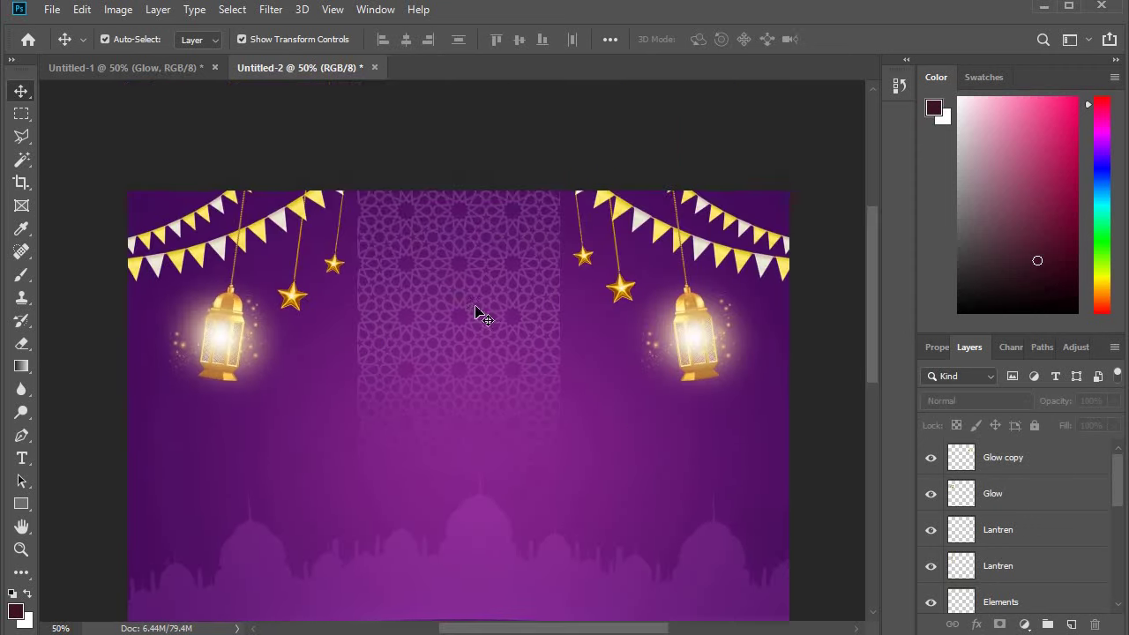
# Step: Bring the Arabic Ramadan Kareem title text layer from the assets document into the poster
pyautogui.click(161, 67)
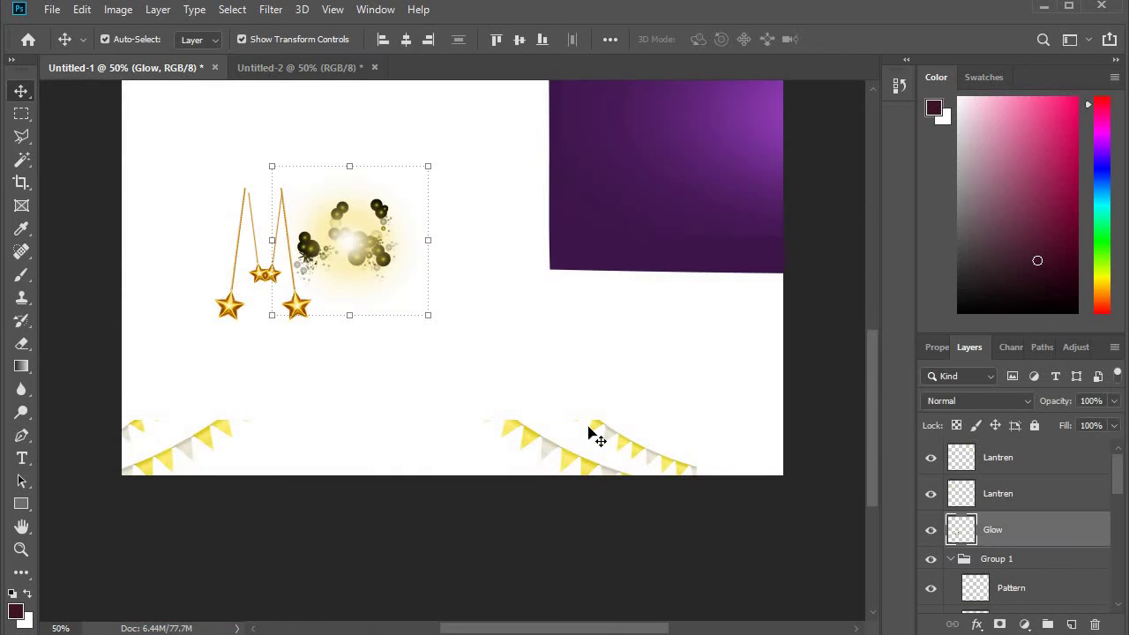
pyautogui.moveTo(872, 387); pyautogui.dragTo(868, 355)
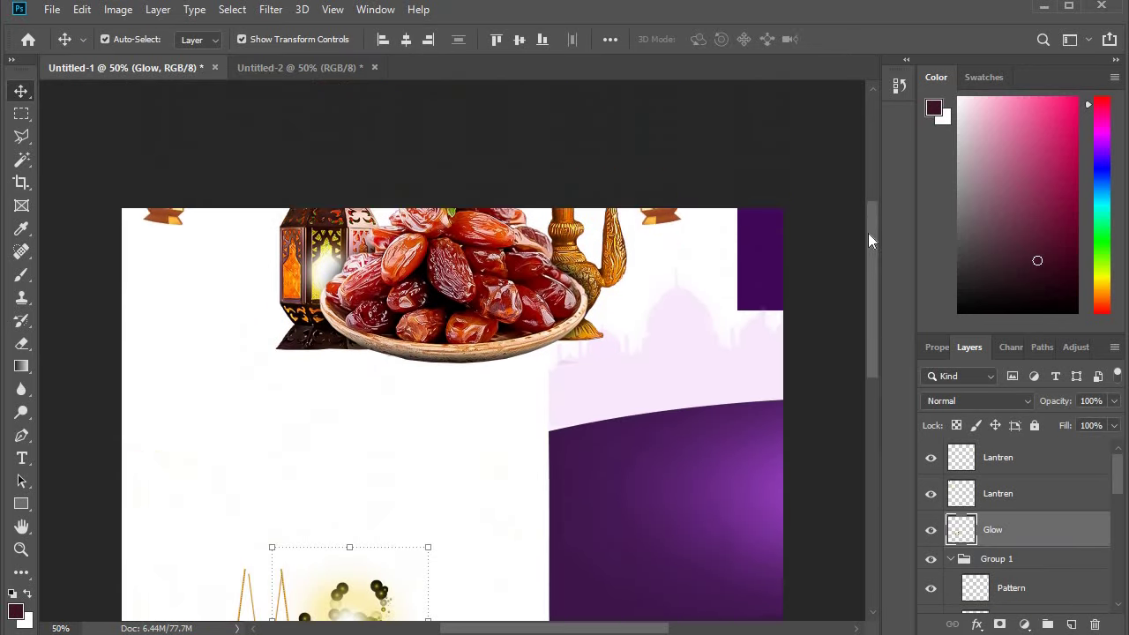
pyautogui.scroll(-3, 1016, 519)
pyautogui.scroll(-2, 1017, 518)
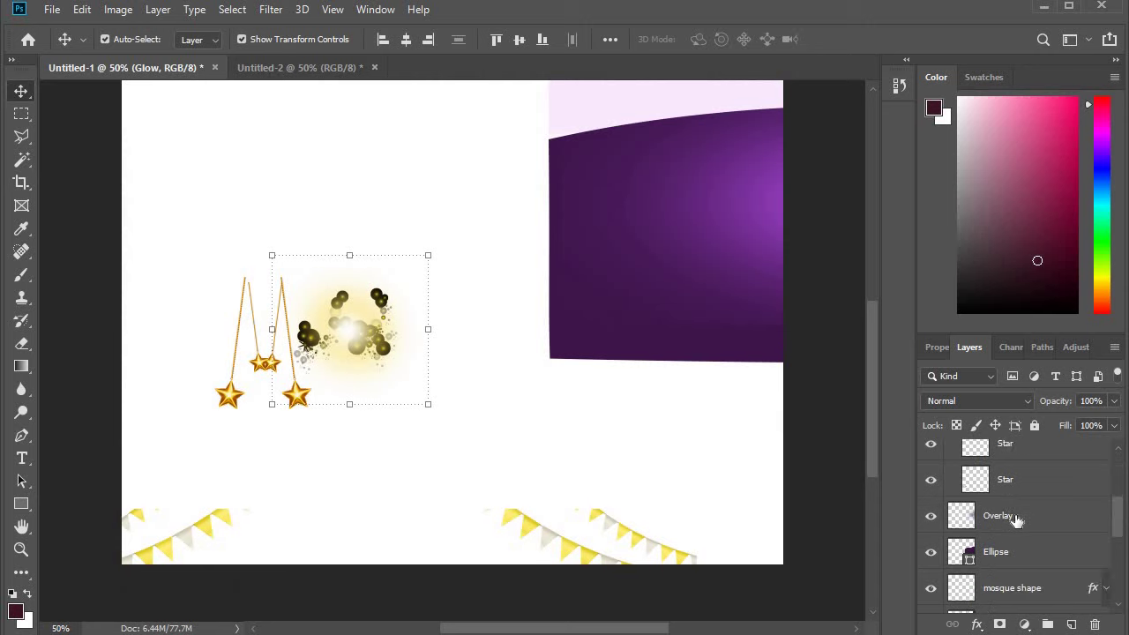
pyautogui.scroll(-3, 1017, 519)
pyautogui.scroll(-1, 1017, 519)
pyautogui.click(1004, 516)
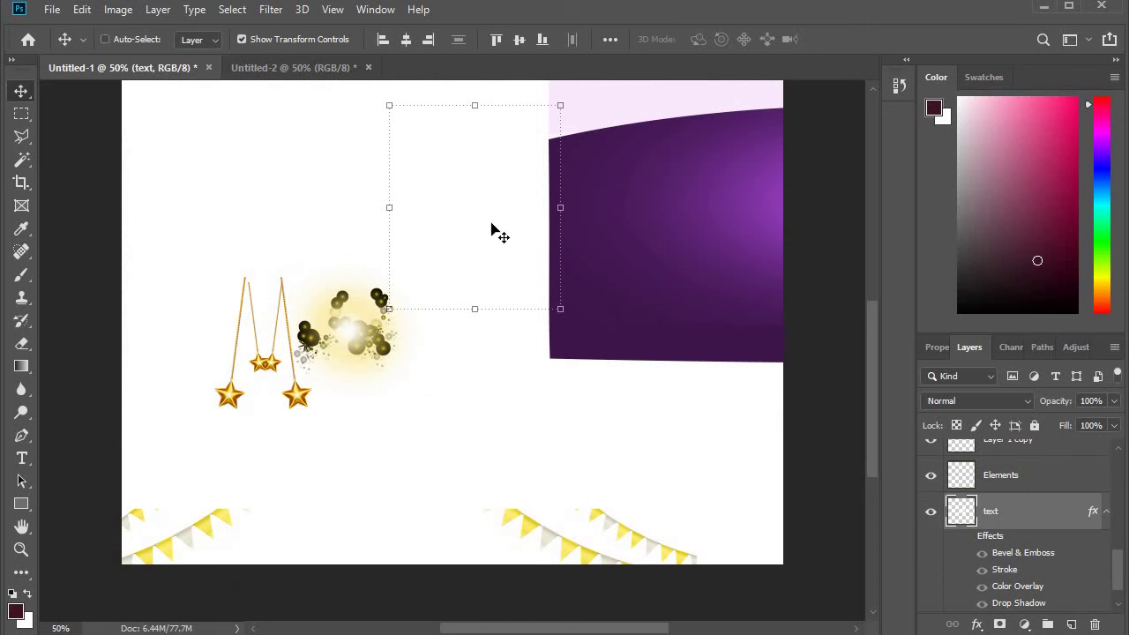
pyautogui.moveTo(493, 227)
pyautogui.mouseDown()
pyautogui.moveTo(335, 231)
pyautogui.moveTo(408, 354)
pyautogui.mouseUp()
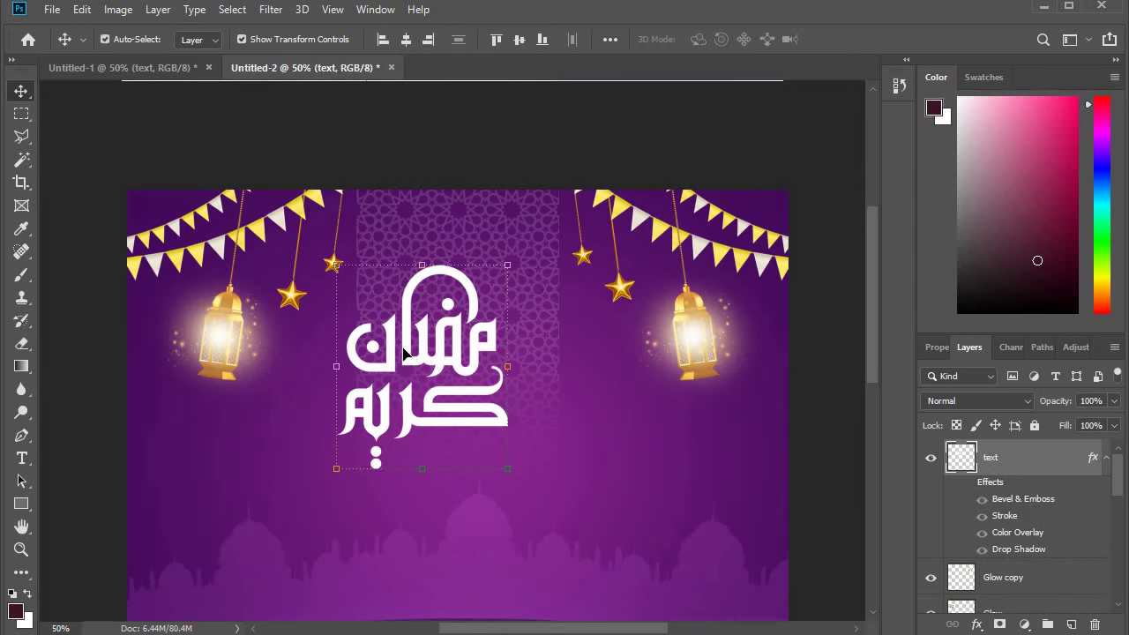
# Step: Centre the Arabic title horizontally and raise it near the top between the lanterns
pyautogui.hotkey('ctrl', '-')
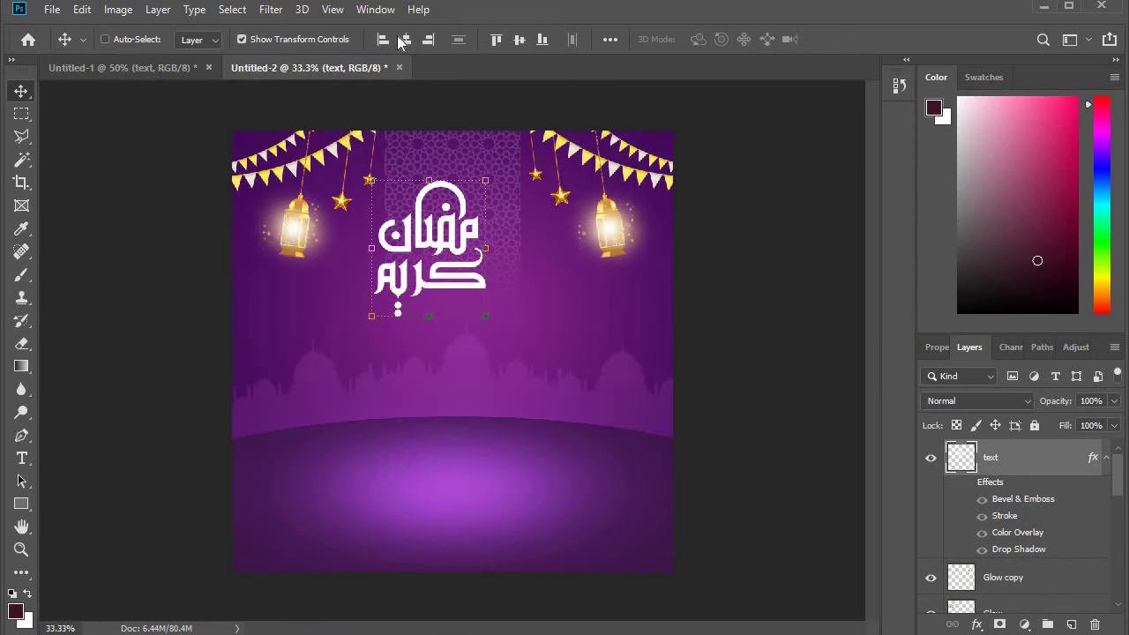
pyautogui.click(405, 39)
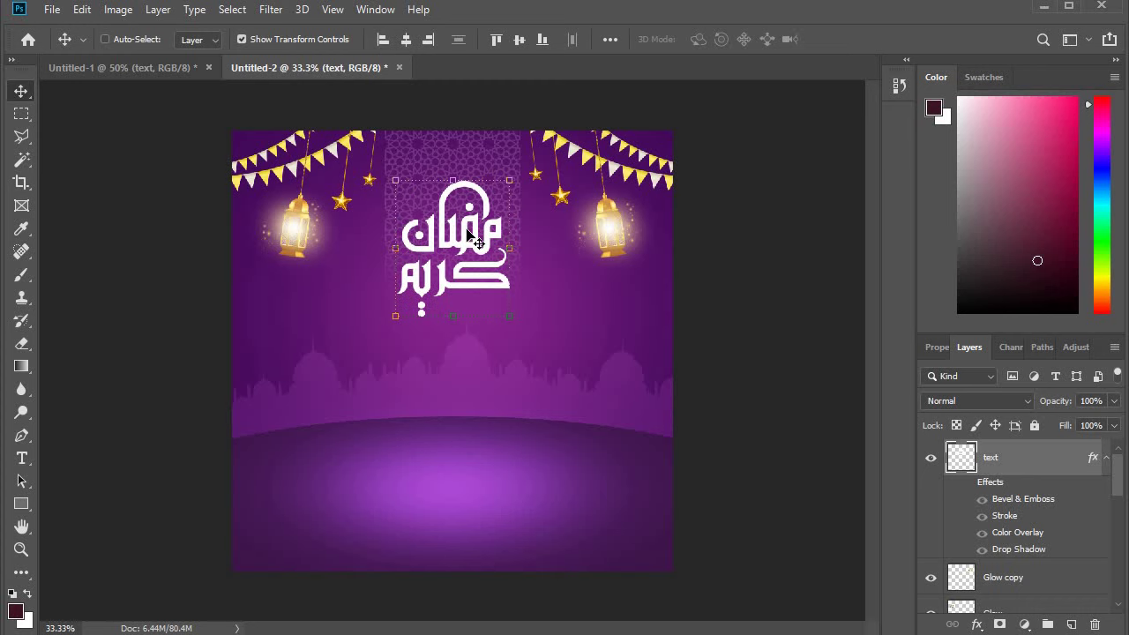
pyautogui.moveTo(467, 230); pyautogui.dragTo(469, 213)
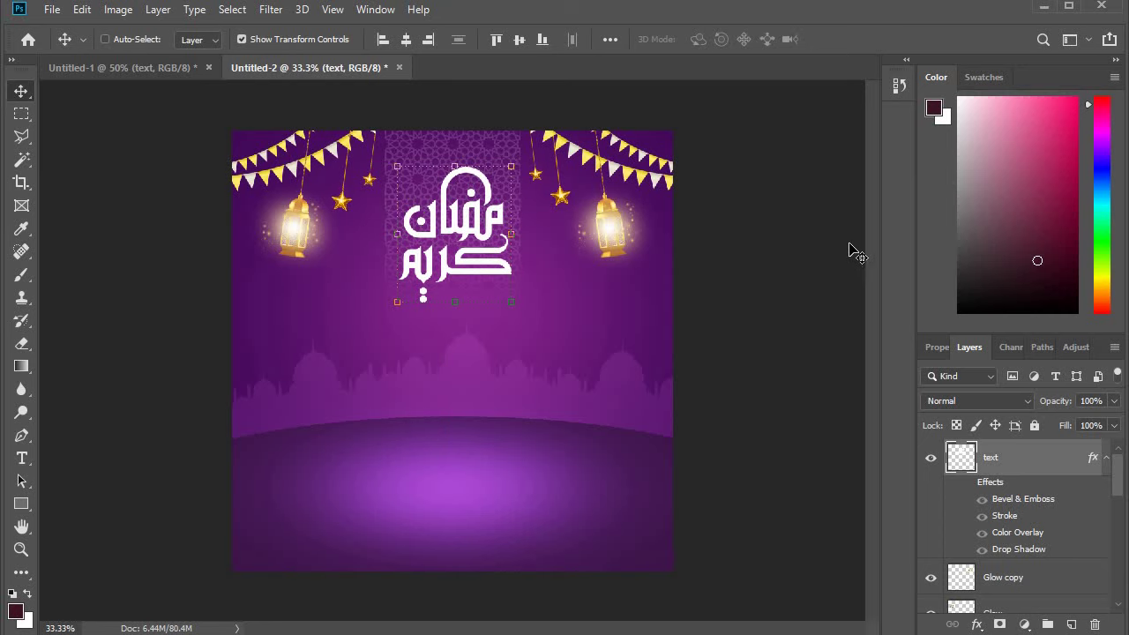
pyautogui.hotkey('ctrl', '-')
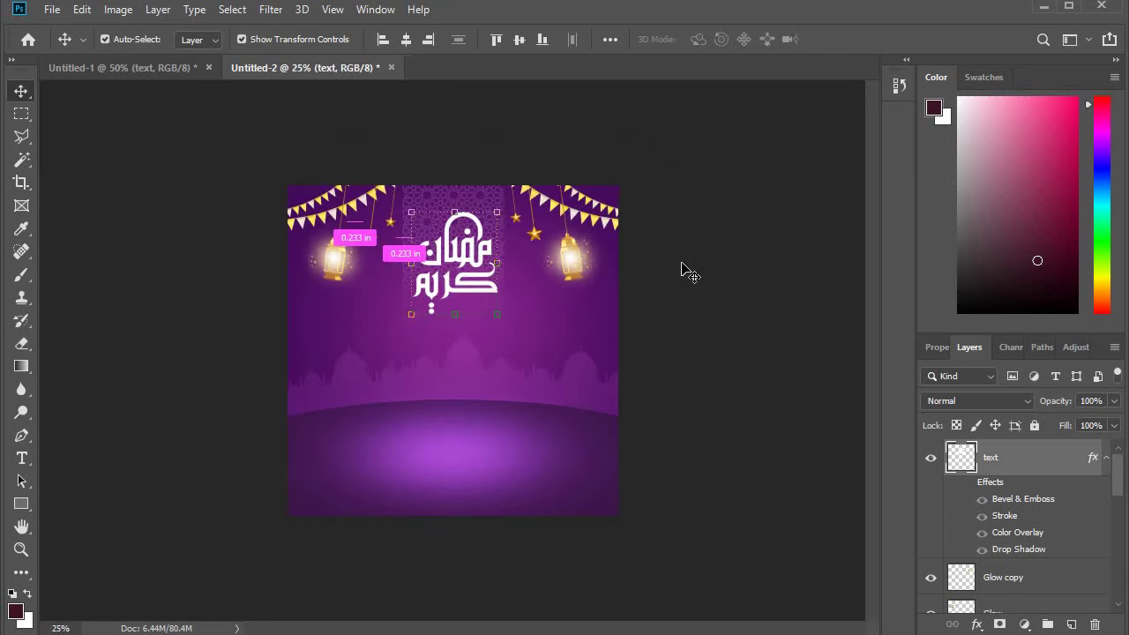
pyautogui.hotkey('ctrl', '+')
pyautogui.hotkey('ctrl', '+')
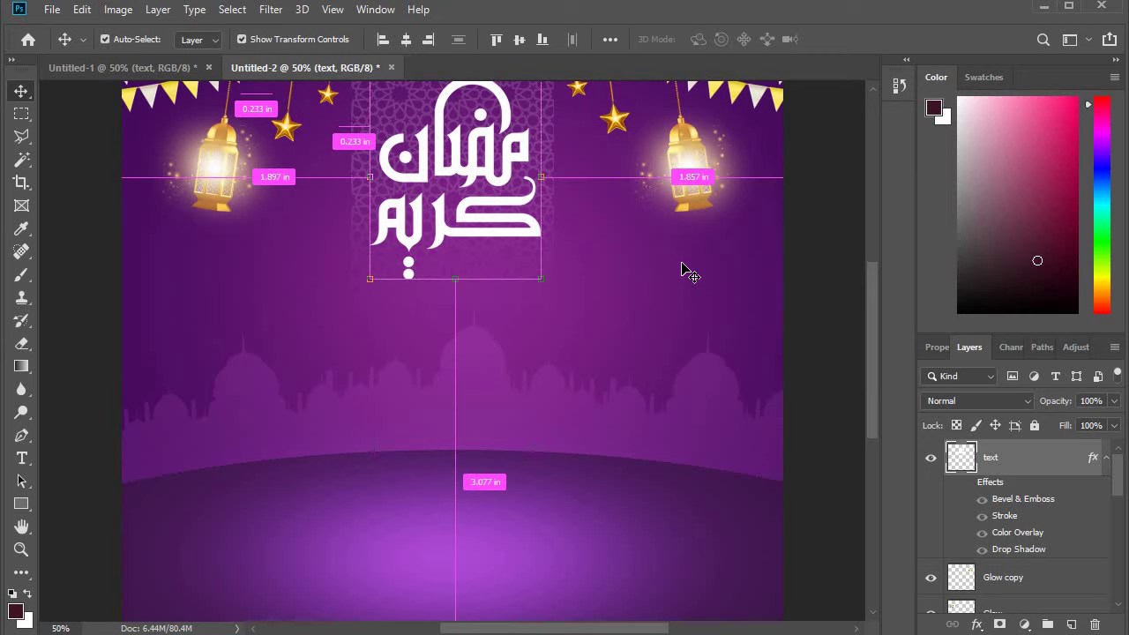
pyautogui.hotkey('ctrl', '-')
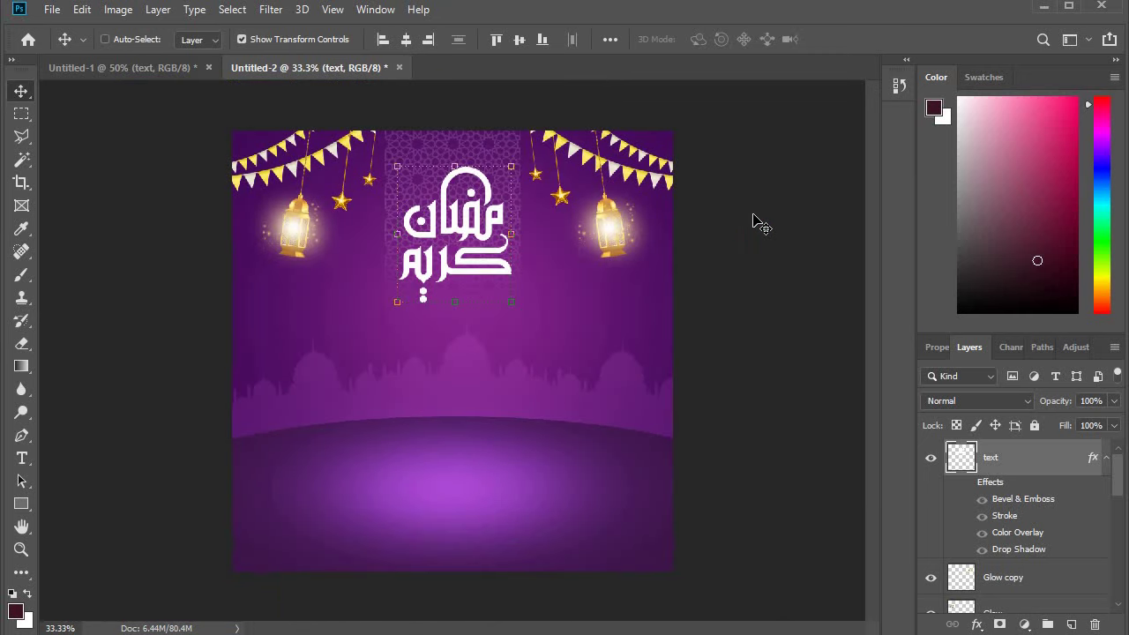
pyautogui.moveTo(477, 221); pyautogui.dragTo(477, 215)
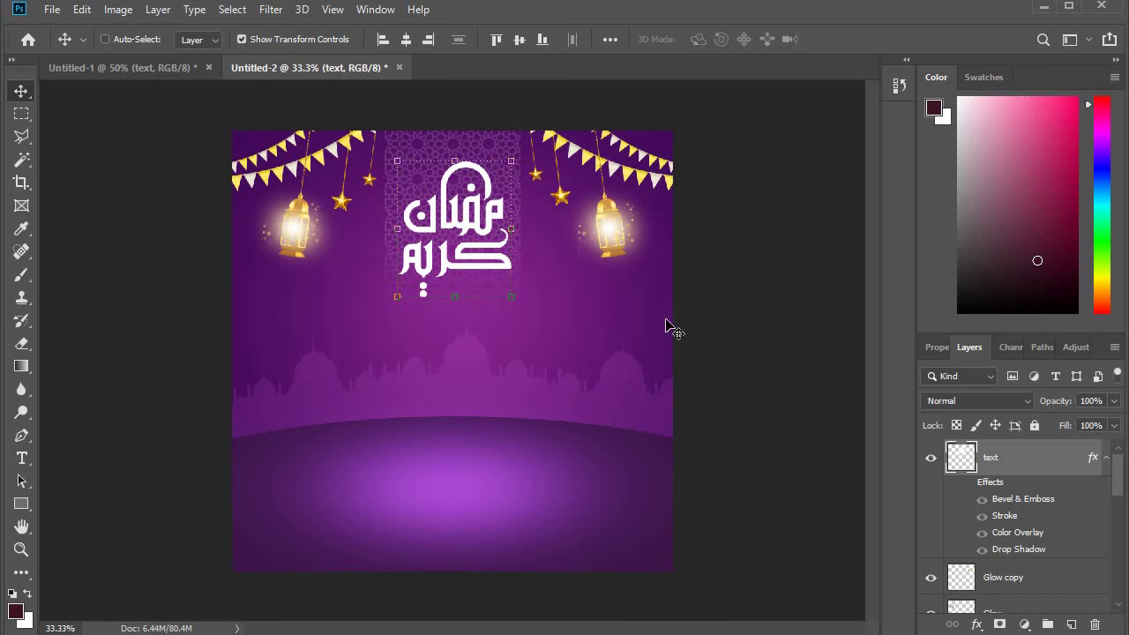
pyautogui.click(138, 39)
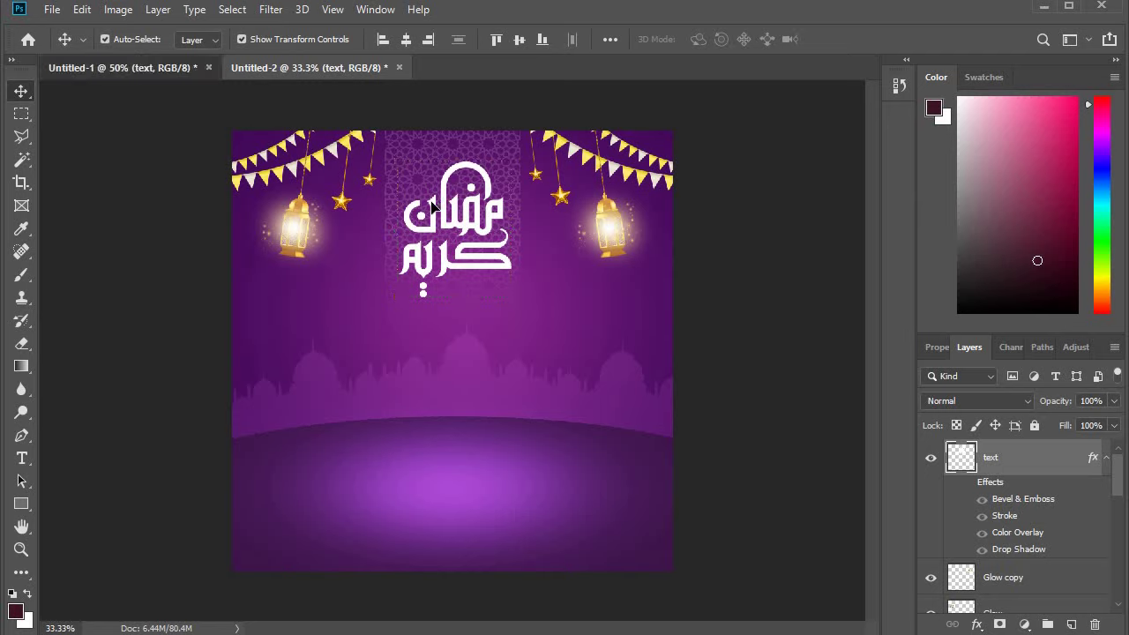
# Step: Bring the dates plate with lantern and coffee pot from Untitled-1 into the Untitled-2 poster
pyautogui.moveTo(380, 164); pyautogui.dragTo(507, 260)
pyautogui.scroll(2, 507, 260)
pyautogui.moveTo(504, 175); pyautogui.dragTo(358, 60)
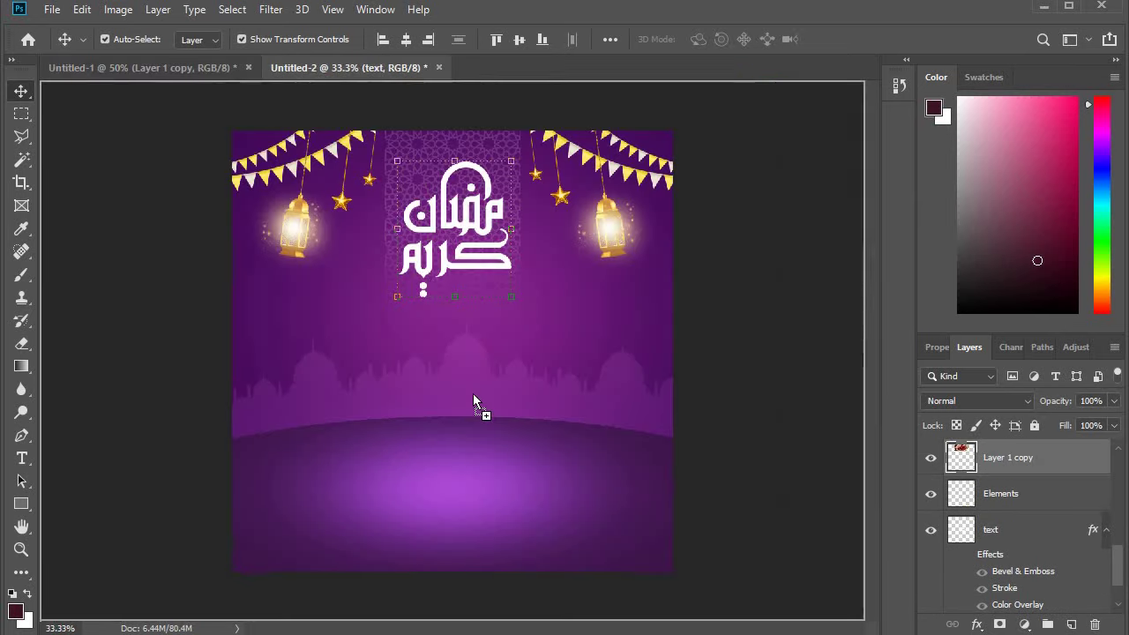
pyautogui.moveTo(359, 71)
pyautogui.mouseDown()
pyautogui.moveTo(462, 398)
pyautogui.moveTo(445, 450)
pyautogui.moveTo(502, 462)
pyautogui.mouseUp()
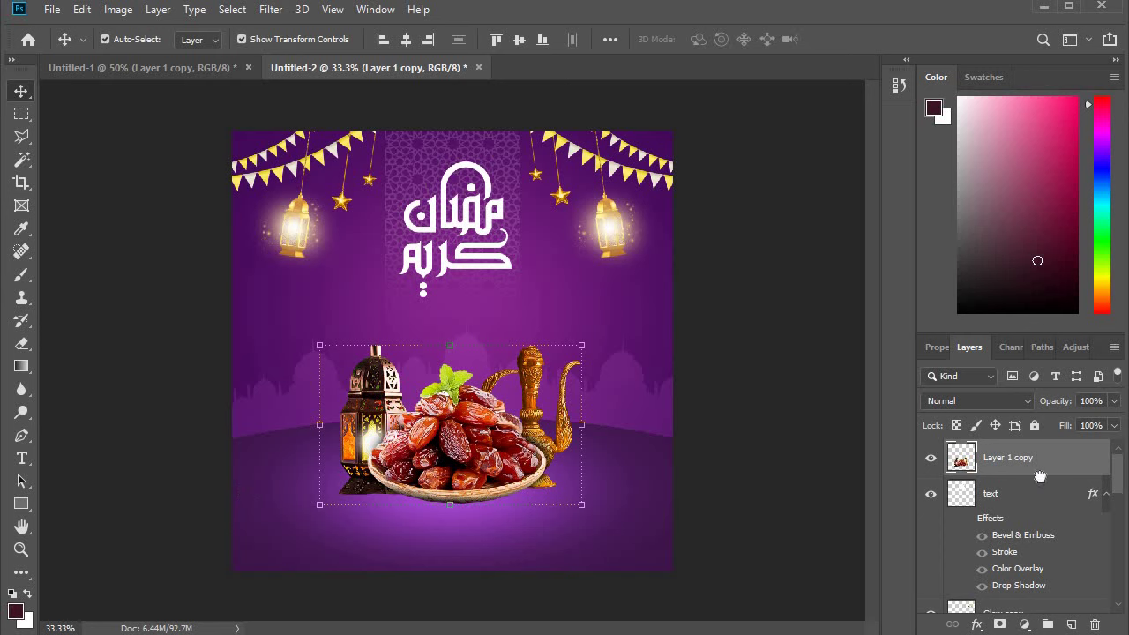
# Step: Duplicate the dates plate layer and move it up below the title
pyautogui.moveTo(1040, 476); pyautogui.dragTo(1071, 624)
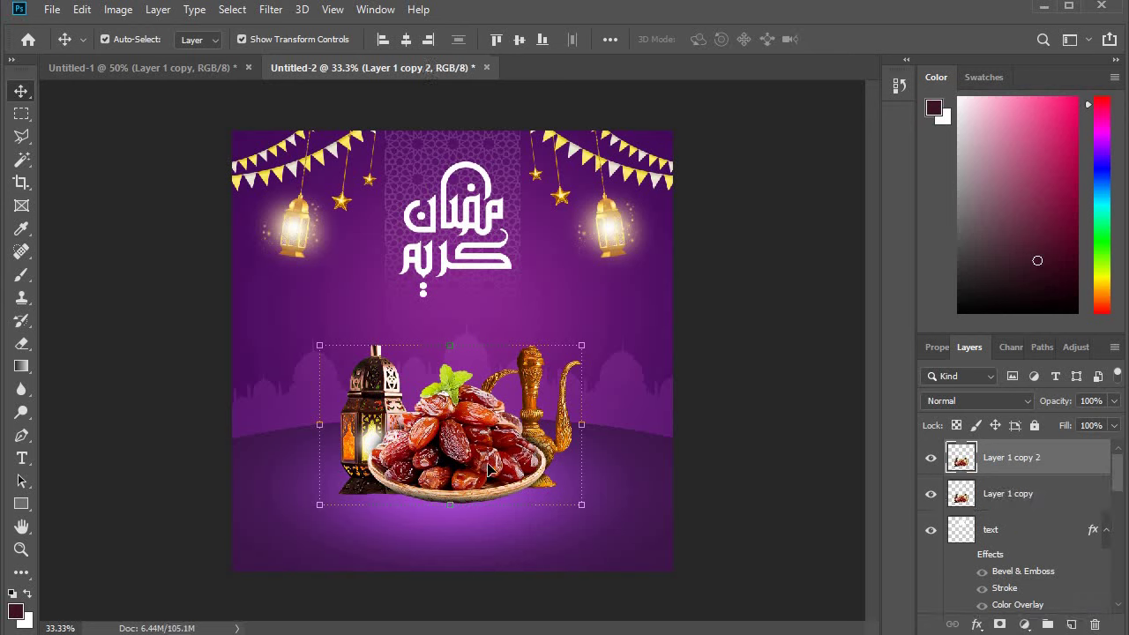
pyautogui.click(1033, 496)
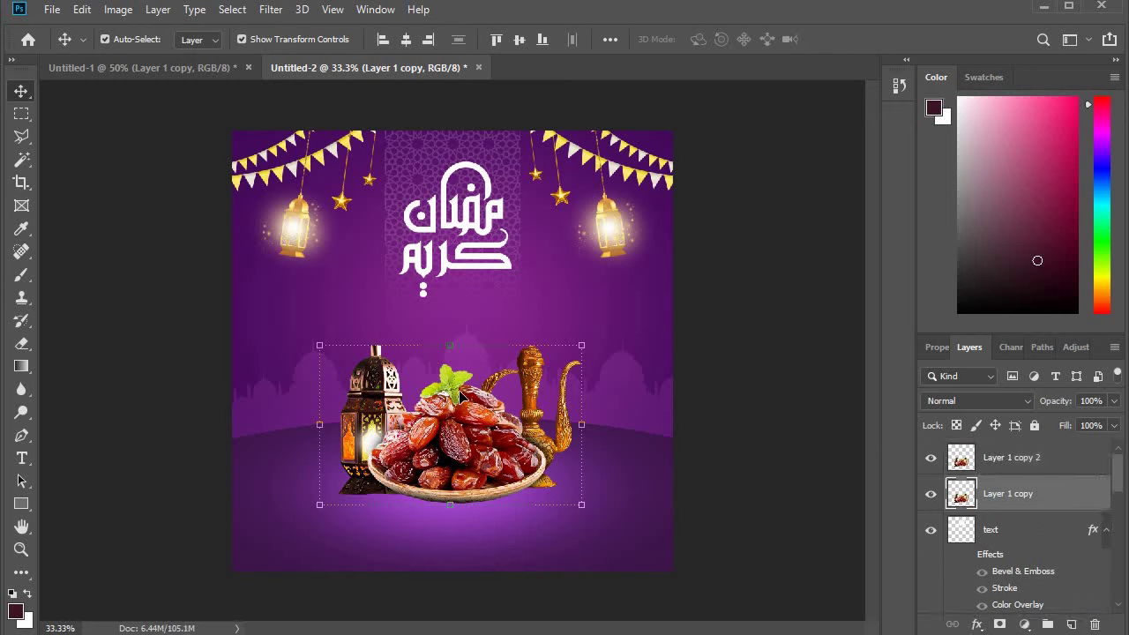
pyautogui.moveTo(472, 442)
pyautogui.mouseDown()
pyautogui.moveTo(465, 416)
pyautogui.moveTo(486, 420)
pyautogui.mouseUp()
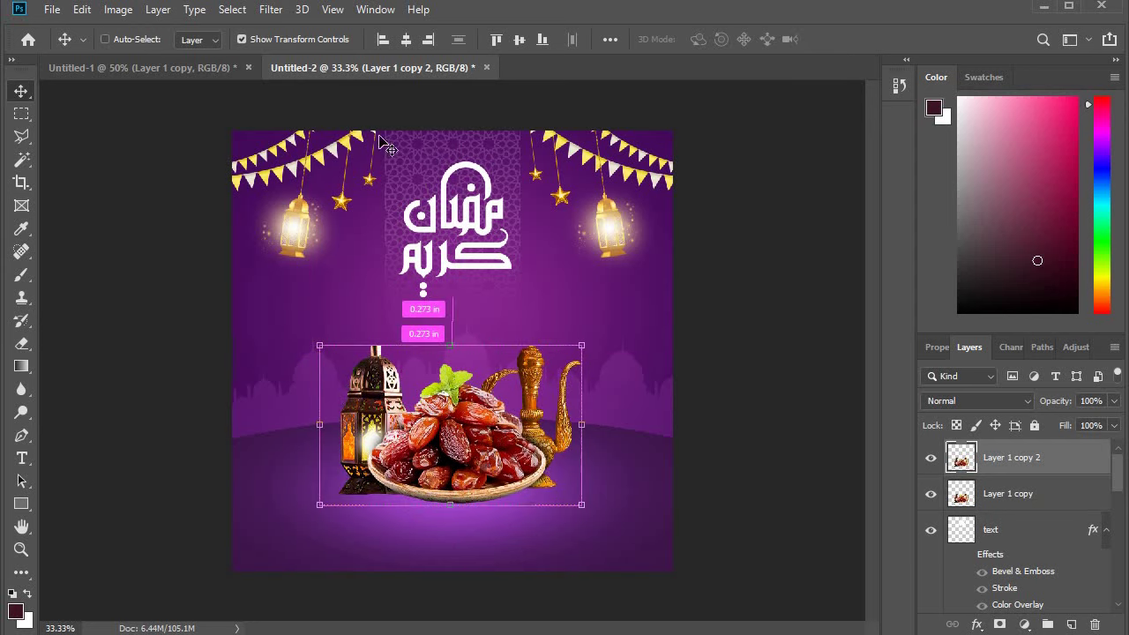
# Step: Skew Layer 1 copy and flatten it to about 57% height beneath the dates plate
pyautogui.click(1012, 499)
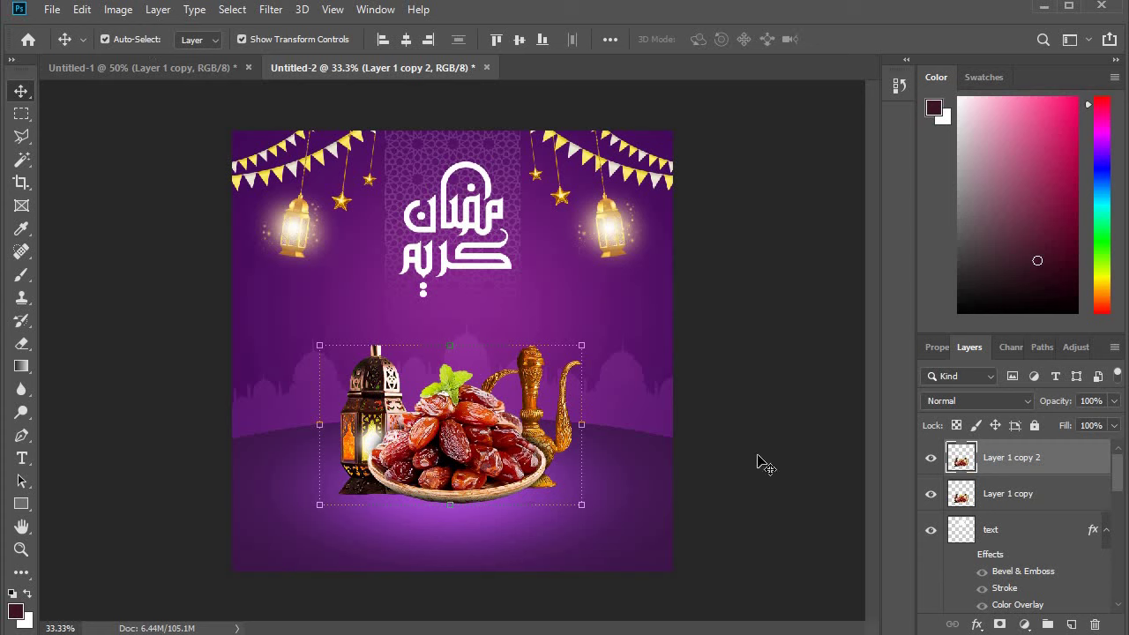
pyautogui.moveTo(575, 351); pyautogui.dragTo(580, 344)
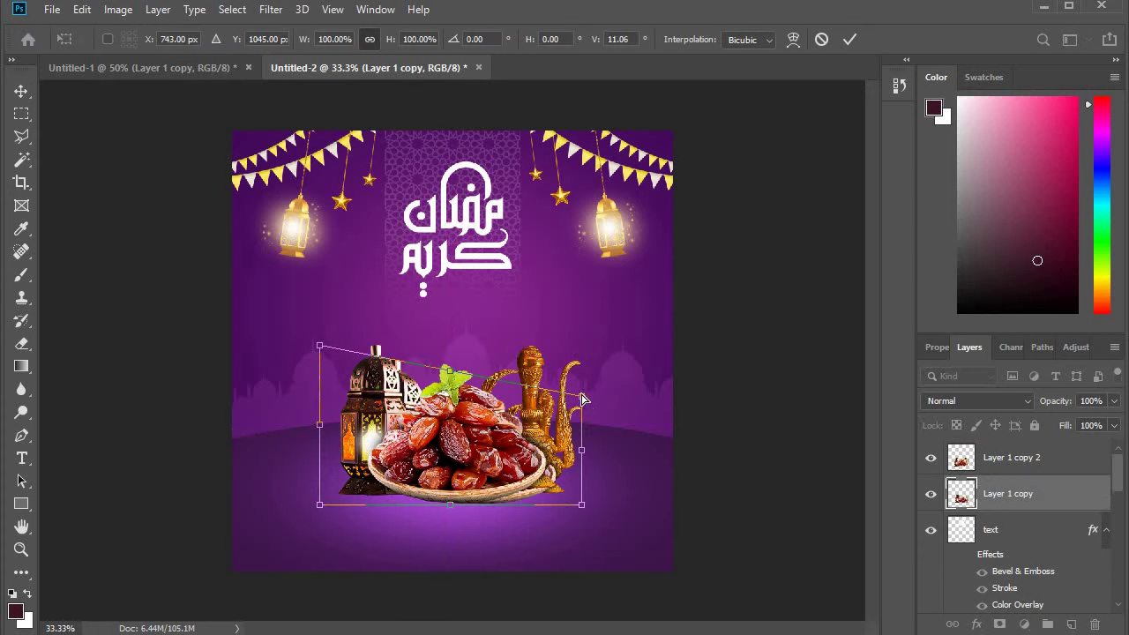
pyautogui.moveTo(581, 397)
pyautogui.mouseDown()
pyautogui.moveTo(547, 416)
pyautogui.moveTo(546, 431)
pyautogui.moveTo(547, 389)
pyautogui.mouseUp()
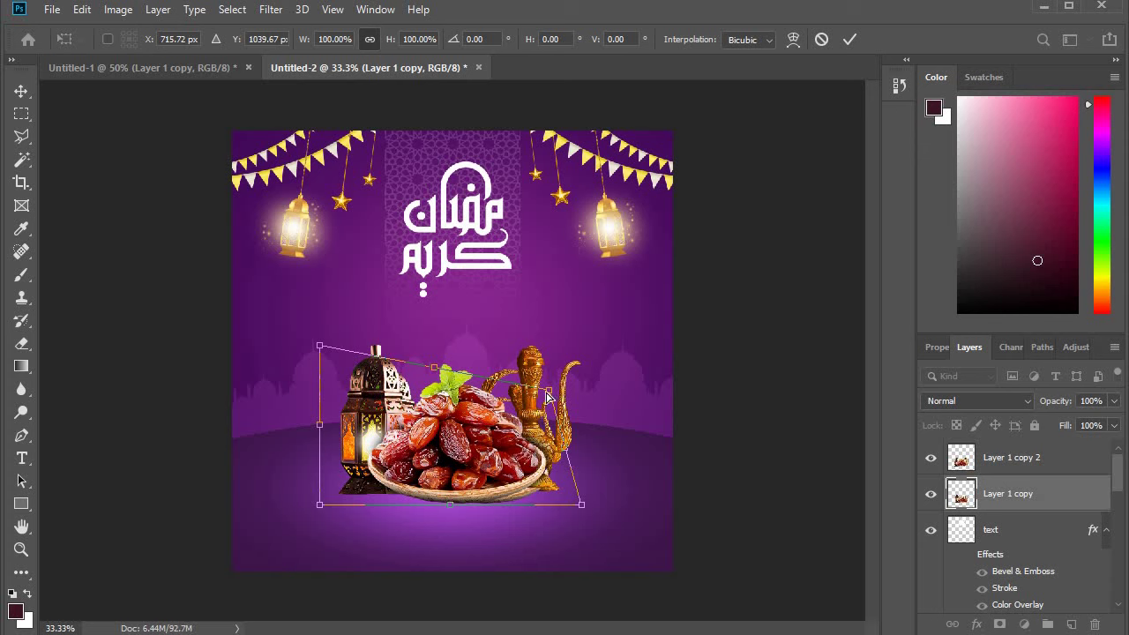
pyautogui.moveTo(549, 397)
pyautogui.mouseDown()
pyautogui.moveTo(569, 425)
pyautogui.moveTo(431, 390)
pyautogui.mouseUp()
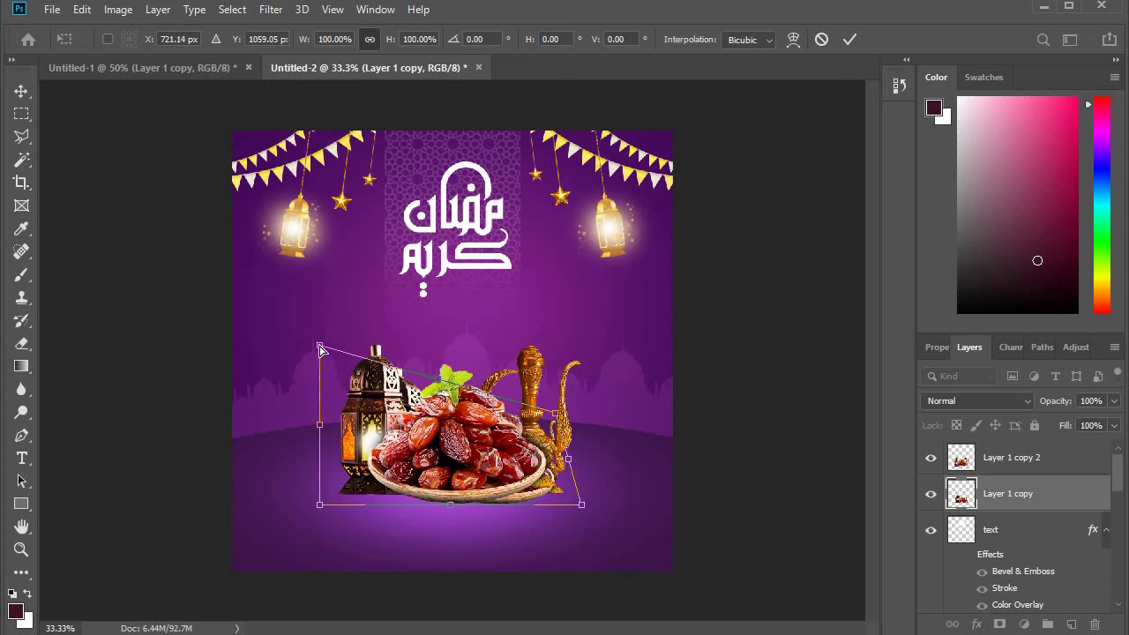
pyautogui.moveTo(320, 347); pyautogui.dragTo(349, 429)
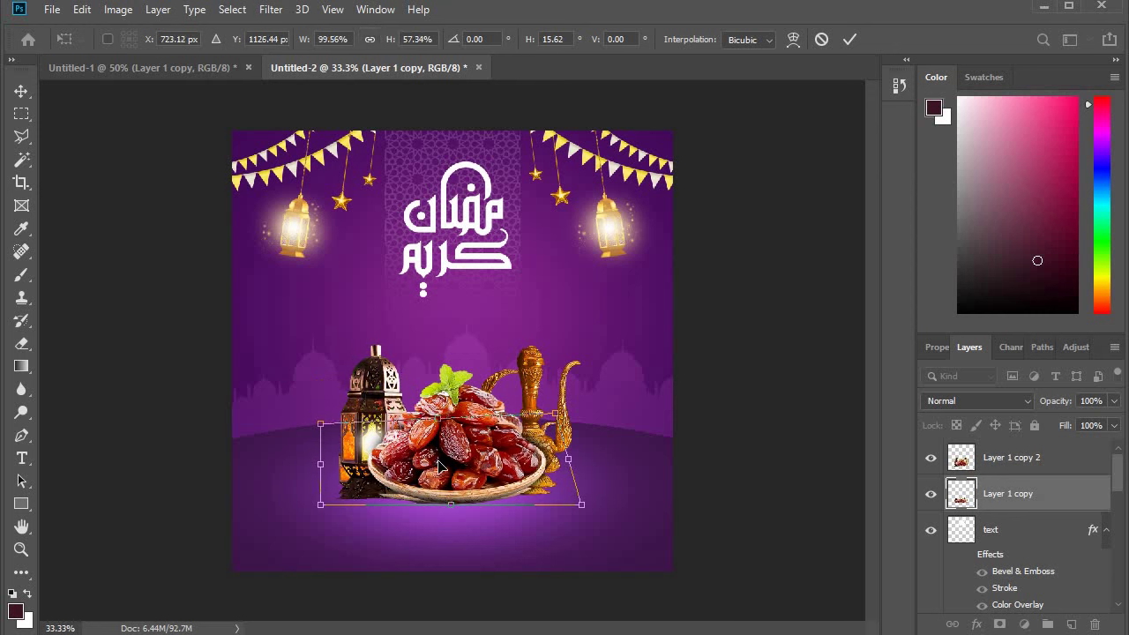
pyautogui.moveTo(439, 466); pyautogui.dragTo(448, 473)
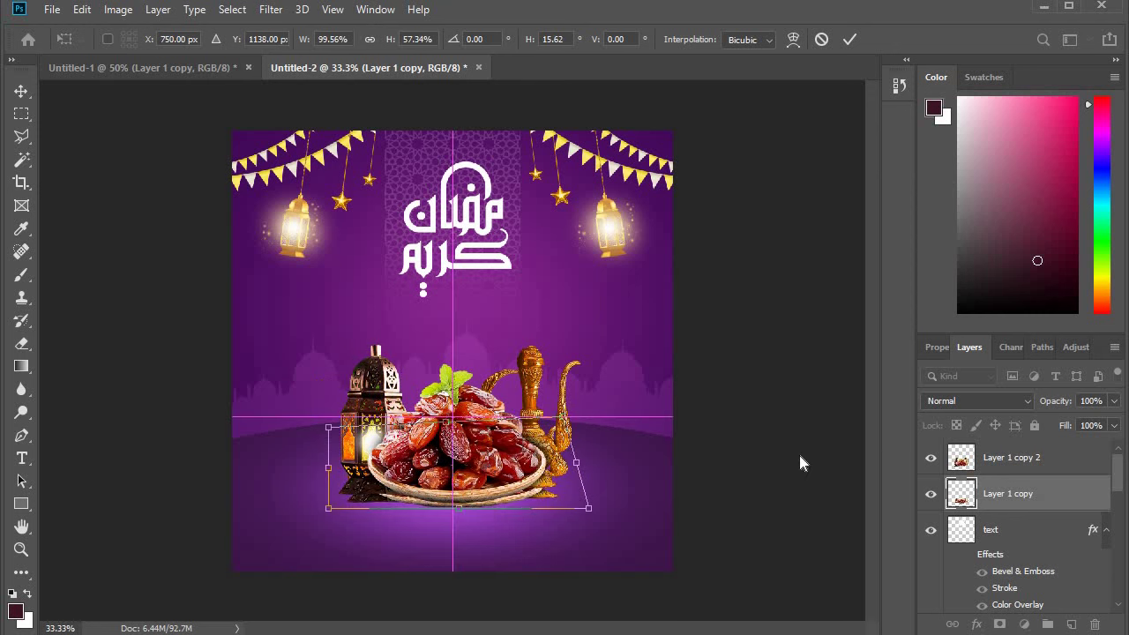
pyautogui.press('Return')
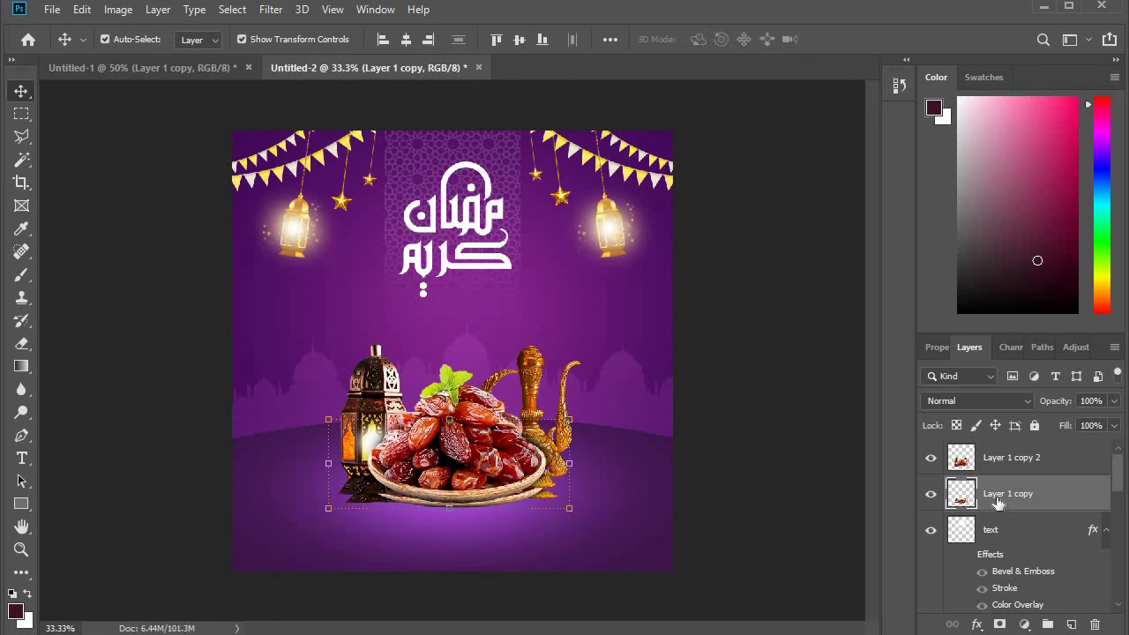
# Step: Give Layer 1 copy a black Color Overlay and change the overlay's blend mode
pyautogui.doubleClick(1018, 494)
pyautogui.click(1088, 503)
pyautogui.doubleClick(1043, 493)
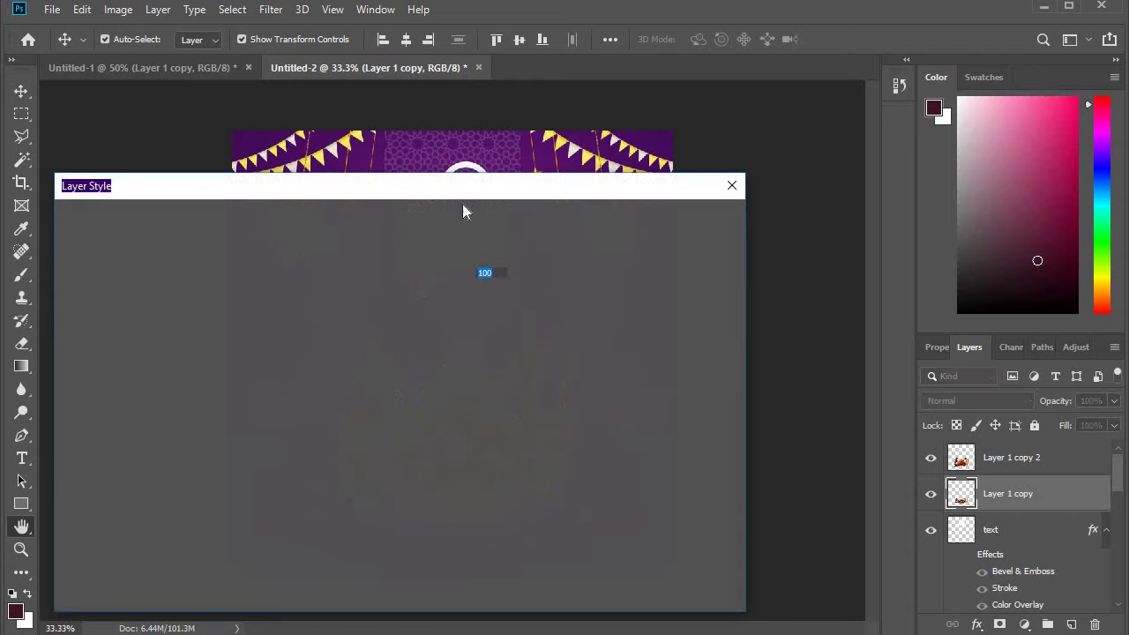
pyautogui.moveTo(483, 184); pyautogui.dragTo(996, 94)
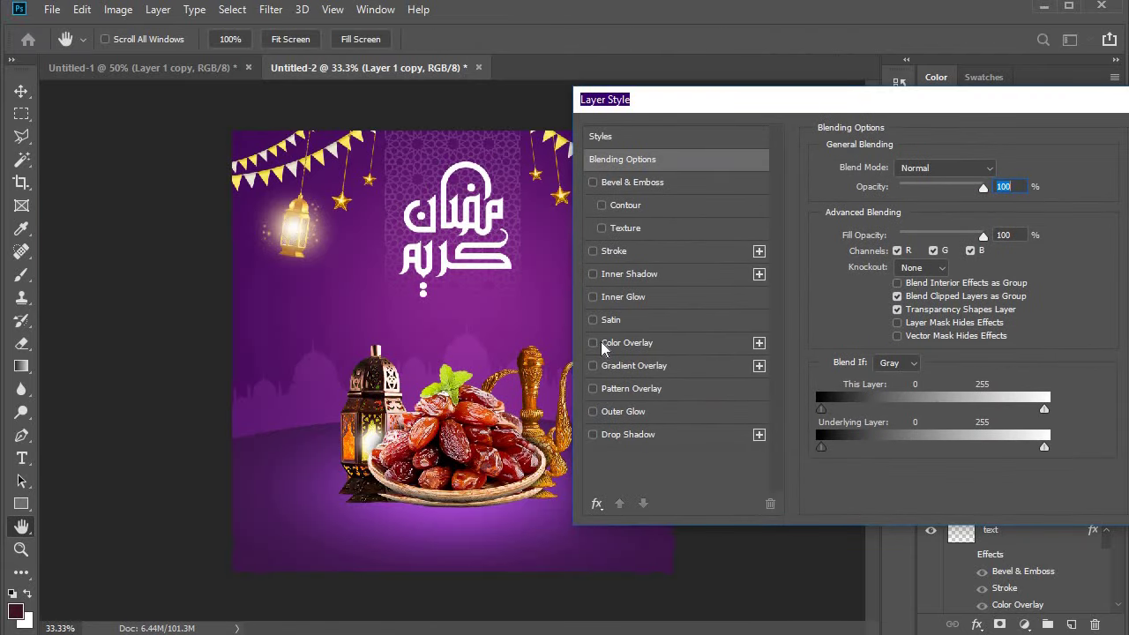
pyautogui.click(593, 342)
pyautogui.click(636, 343)
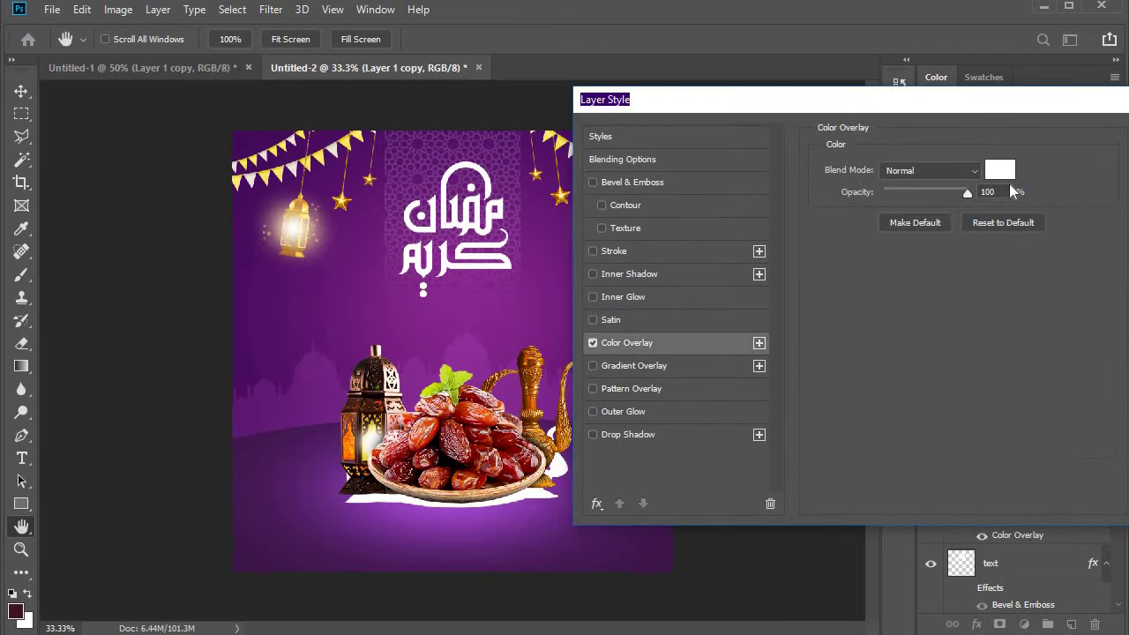
pyautogui.click(1000, 170)
pyautogui.moveTo(661, 313); pyautogui.dragTo(601, 461)
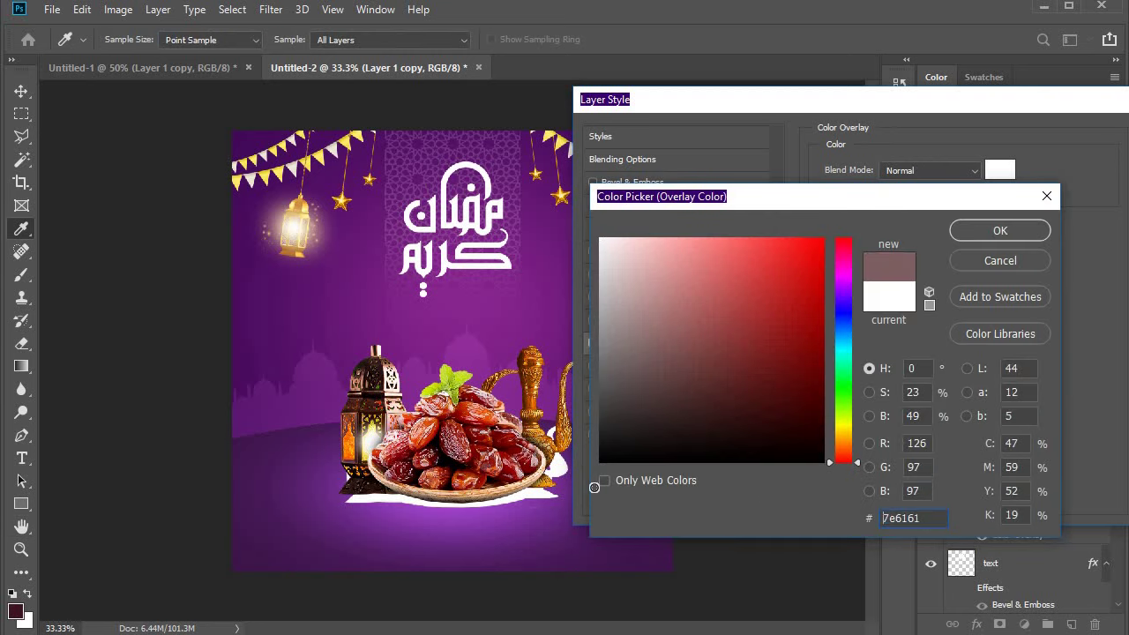
pyautogui.click(986, 234)
pyautogui.click(961, 172)
pyautogui.click(920, 227)
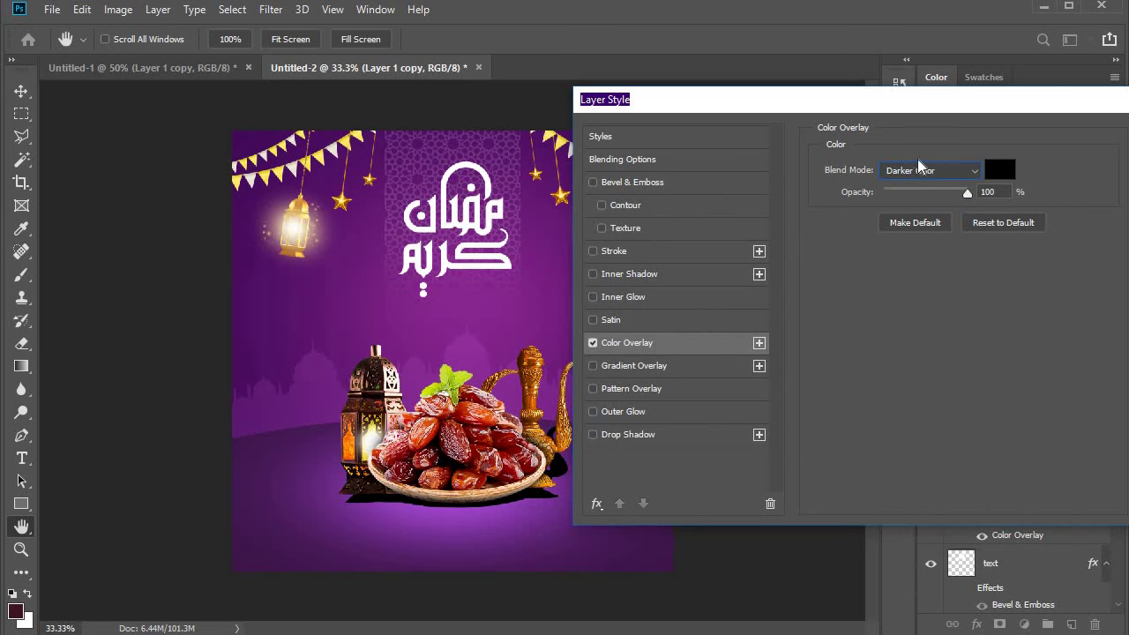
# Step: Preview Drop Shadow, Stroke, Satin and Outer Glow, then remove each, keeping only Color Overlay
pyautogui.scroll(-1, 917, 160)
pyautogui.scroll(-1, 917, 164)
pyautogui.scroll(-1, 916, 163)
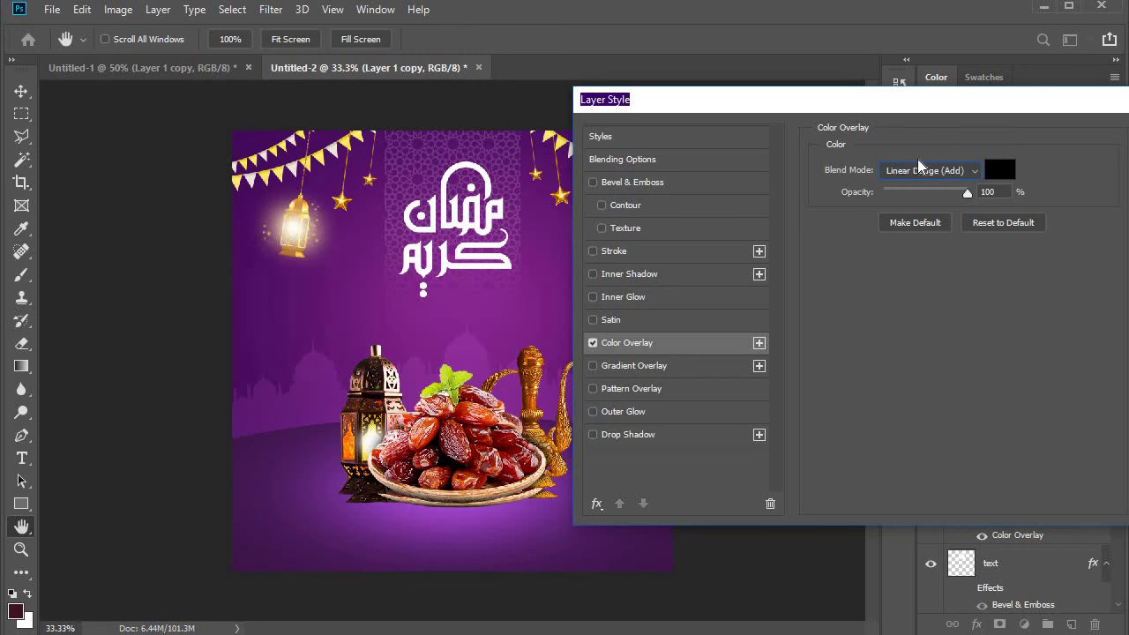
pyautogui.scroll(-1, 917, 163)
pyautogui.scroll(-1, 917, 164)
pyautogui.scroll(-1, 918, 167)
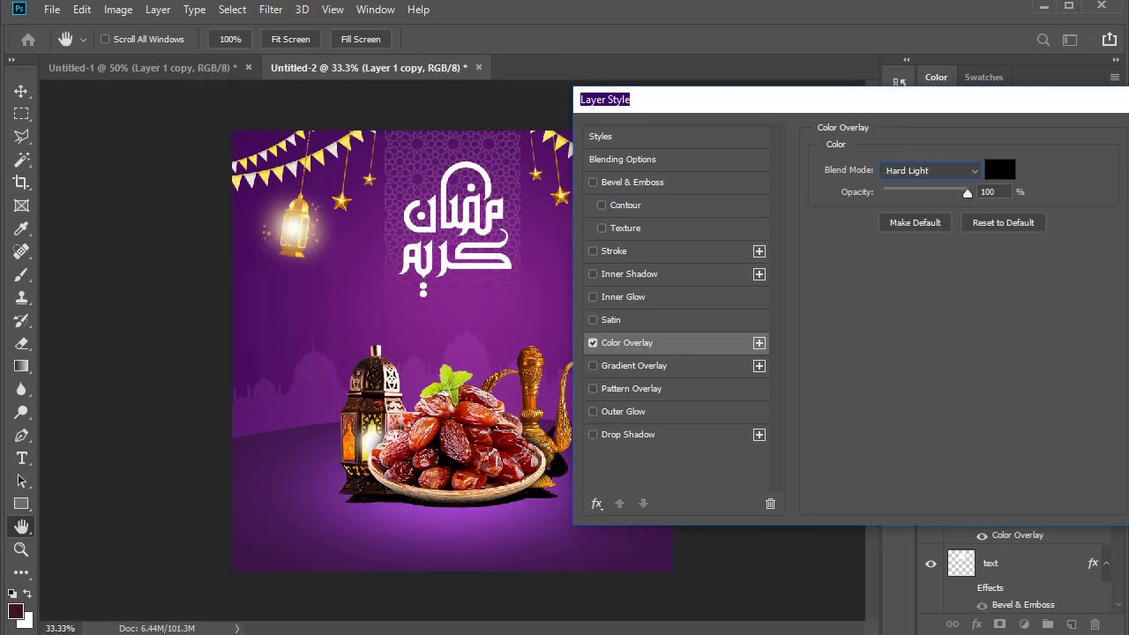
pyautogui.click(627, 435)
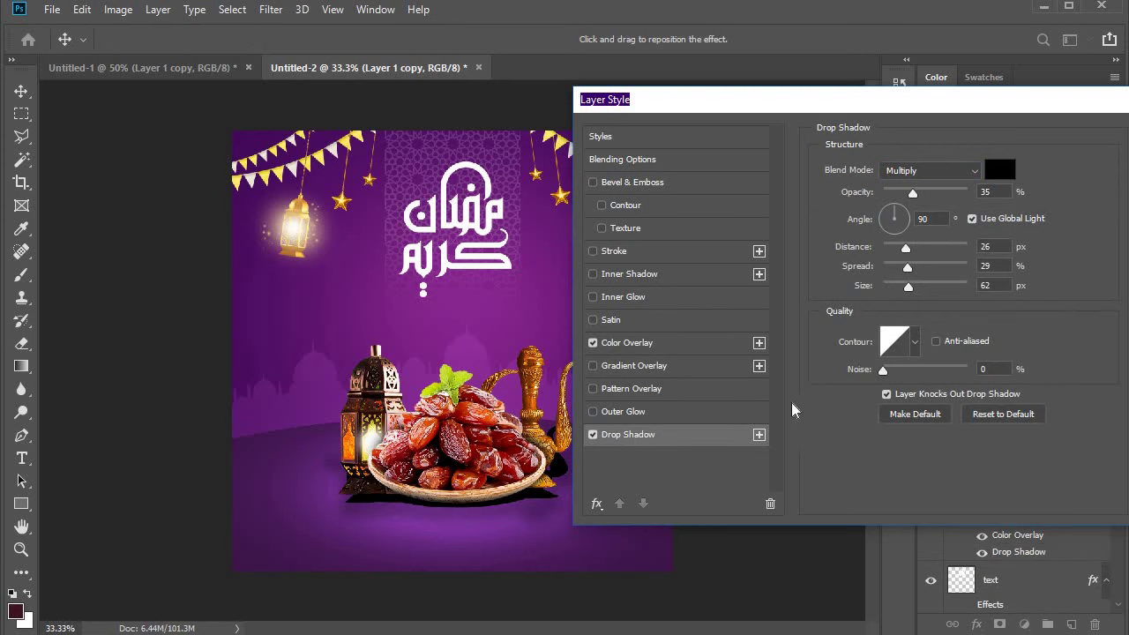
pyautogui.click(593, 435)
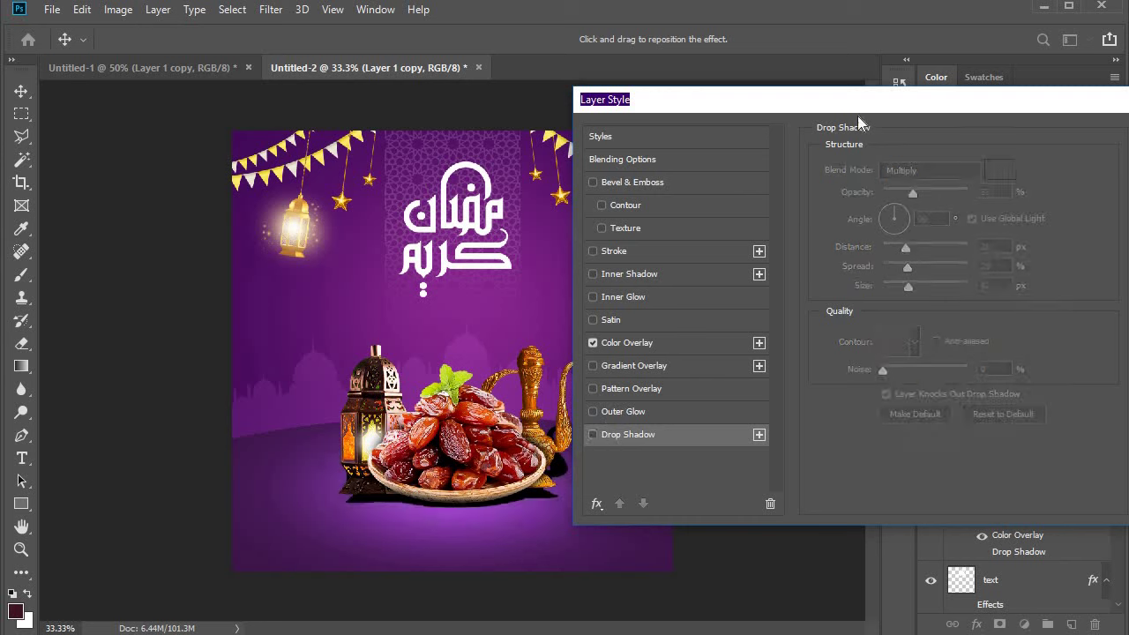
pyautogui.click(593, 252)
pyautogui.click(593, 251)
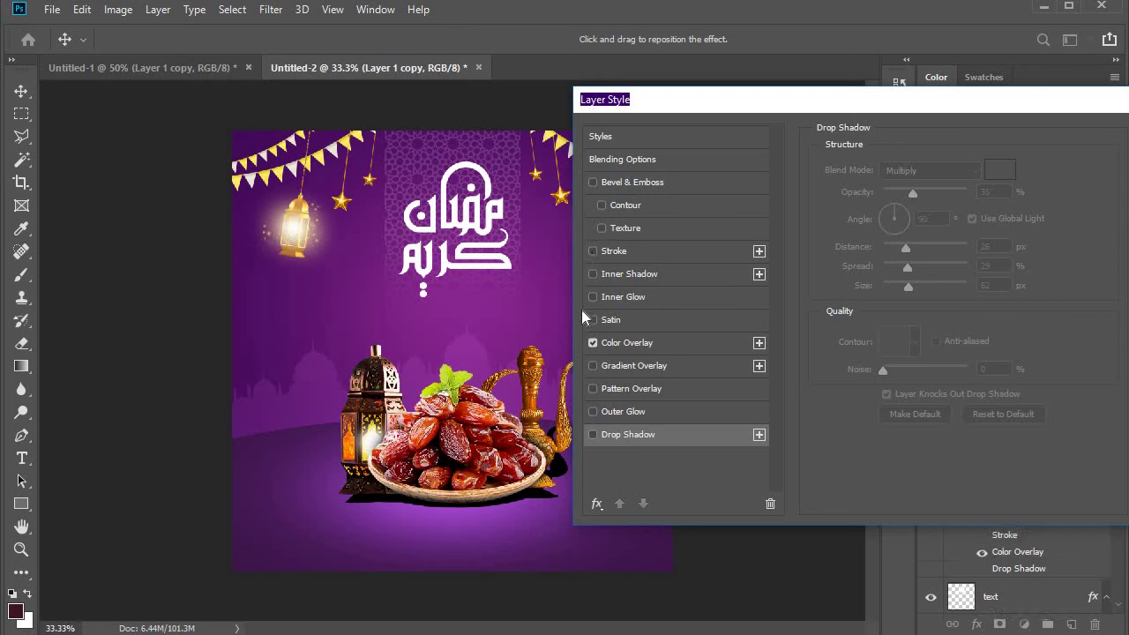
pyautogui.click(594, 320)
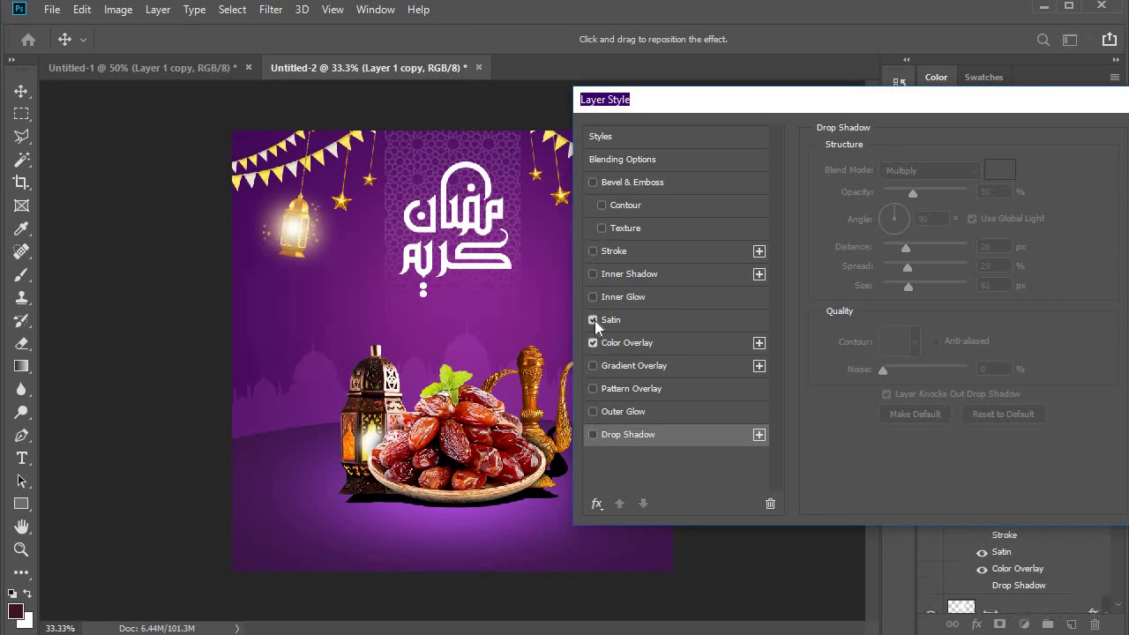
pyautogui.click(594, 320)
pyautogui.click(593, 411)
pyautogui.click(593, 411)
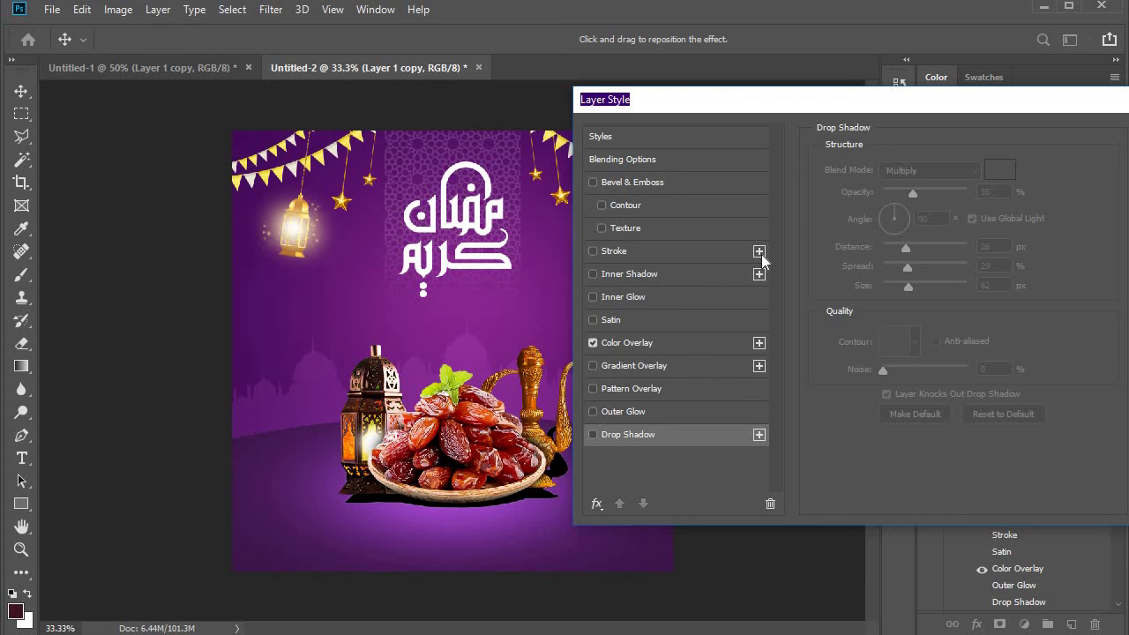
pyautogui.moveTo(931, 111); pyautogui.dragTo(747, 145)
# Step: Apply the layer style and set Layer 1 copy opacity to 50%, checking the softened shadow
pyautogui.click(977, 176)
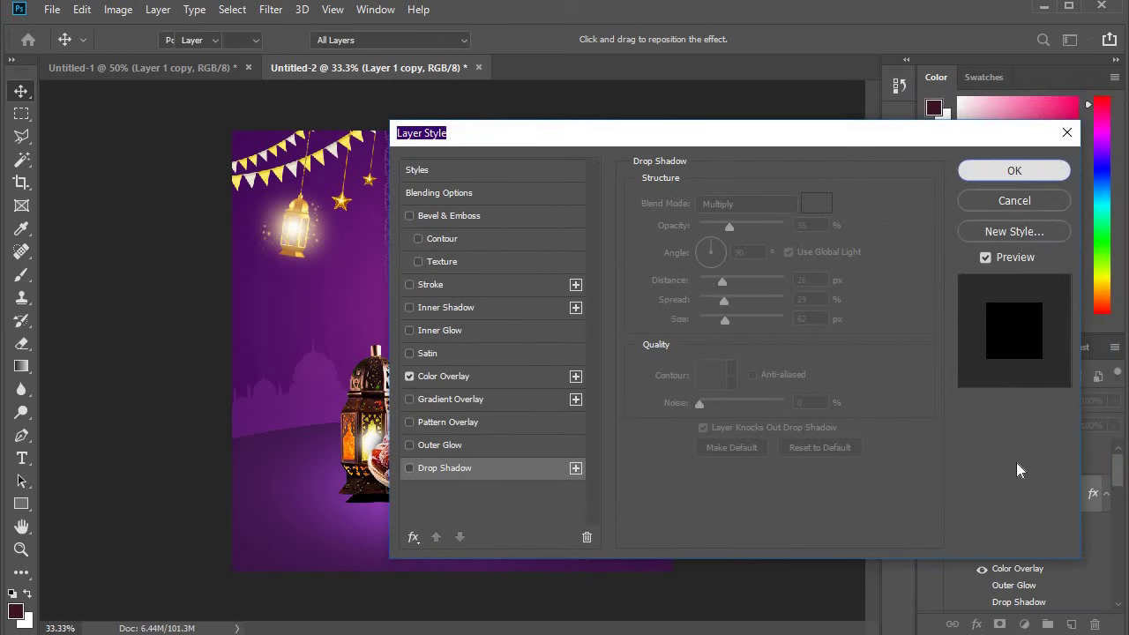
pyautogui.click(1066, 426)
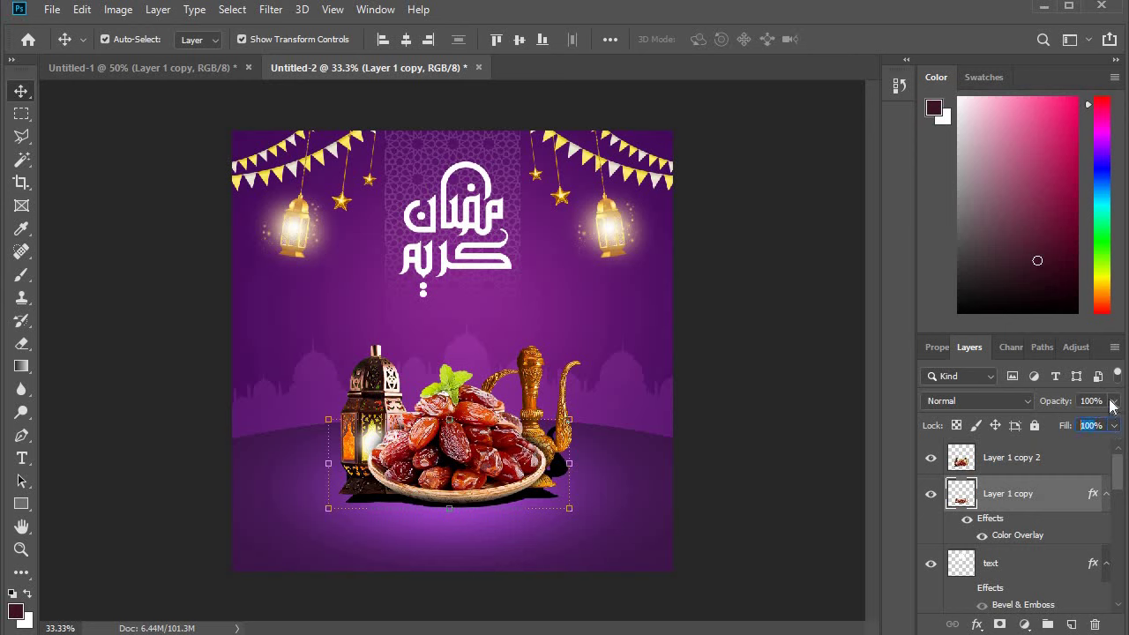
pyautogui.hotkey('shift', 'Tab')
pyautogui.write('50')
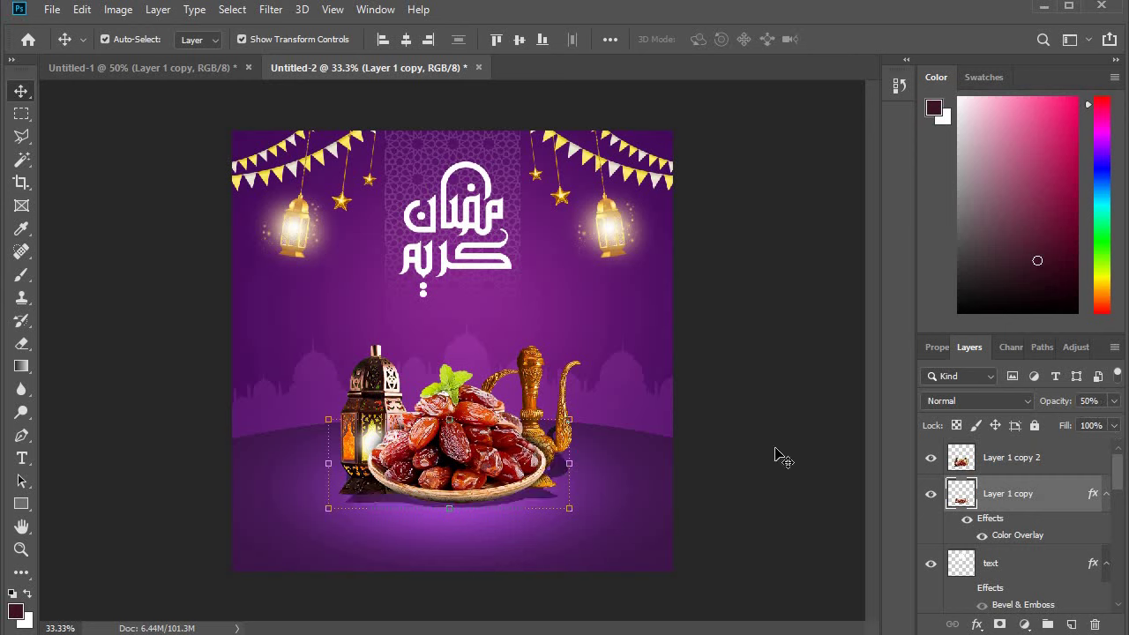
pyautogui.click(575, 381)
pyautogui.hotkey('ctrl', '+')
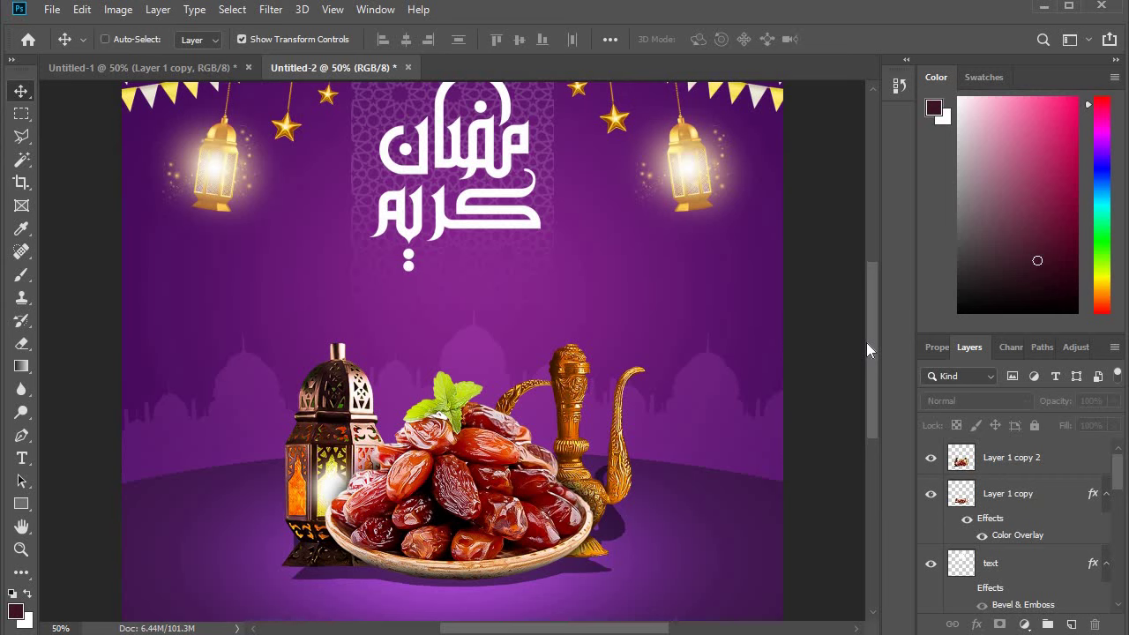
pyautogui.hotkey('ctrl', '-')
pyautogui.hotkey('ctrl', '-')
pyautogui.hotkey('ctrl', '+')
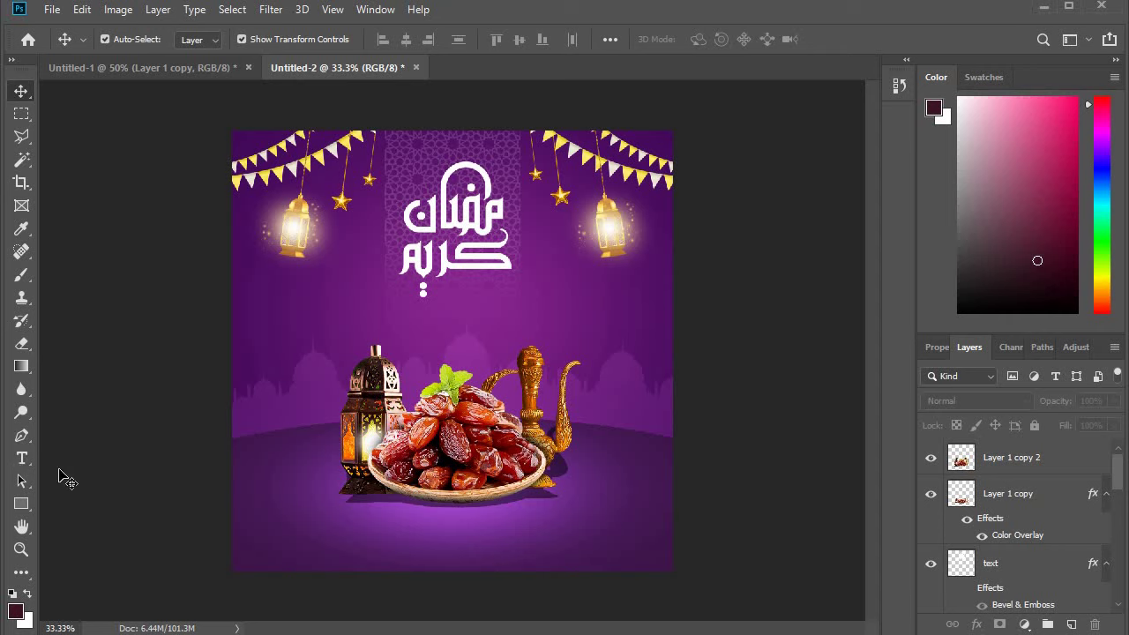
# Step: Add a 'Ramadan Kareem' text line above the dates plate in Myriad Pro at 18 pt
pyautogui.click(23, 459)
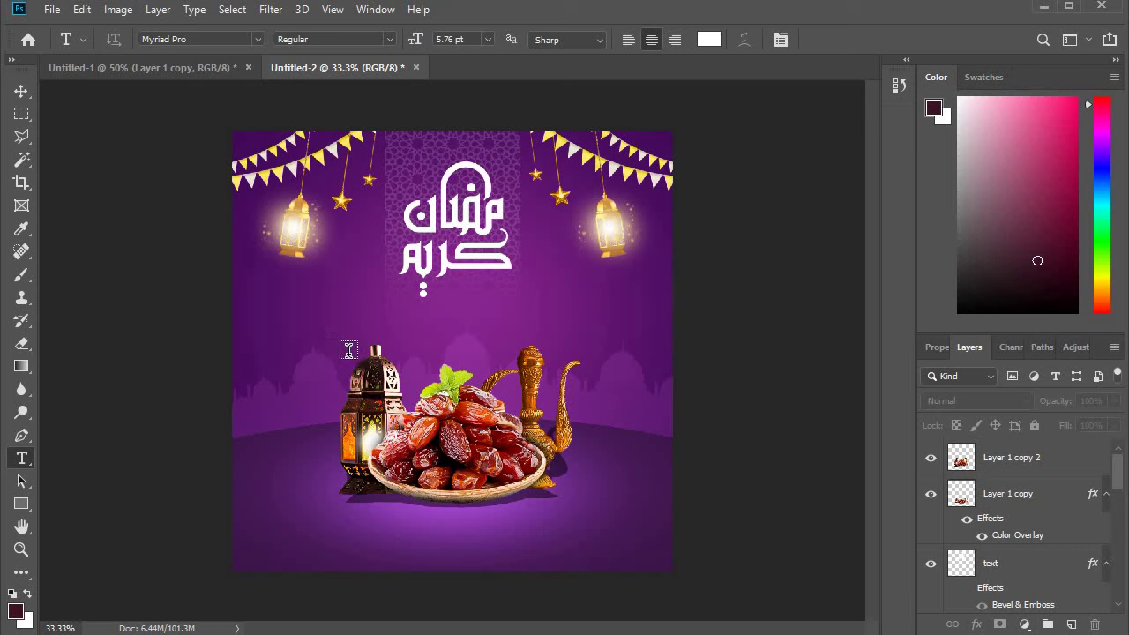
pyautogui.click(319, 334)
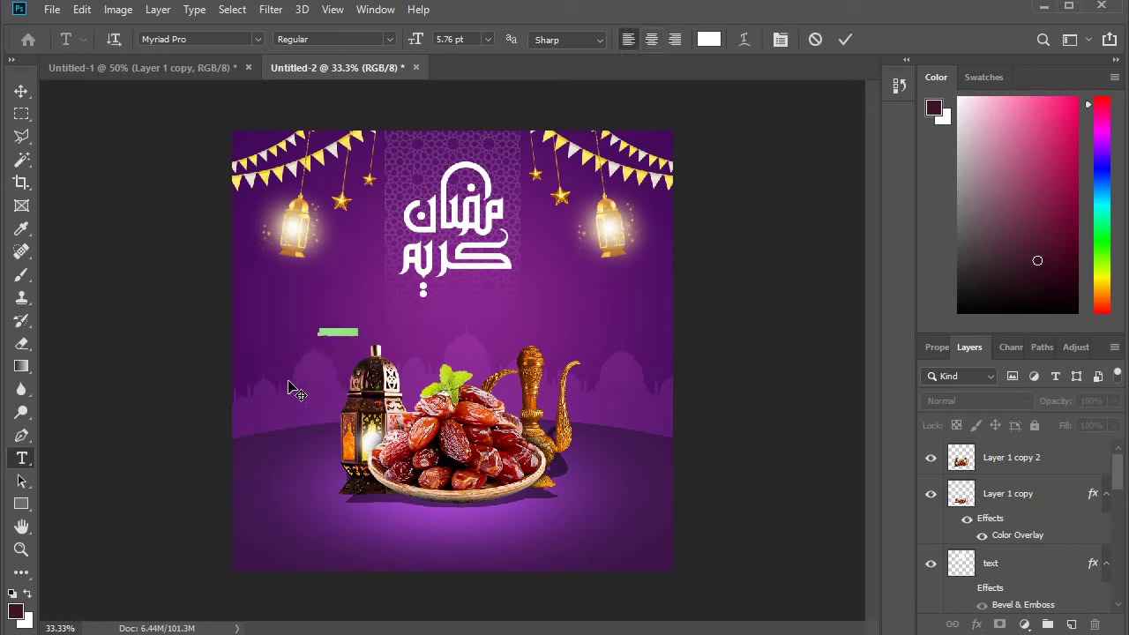
pyautogui.press('BackSpace')
pyautogui.write('Ramdan Kareem')
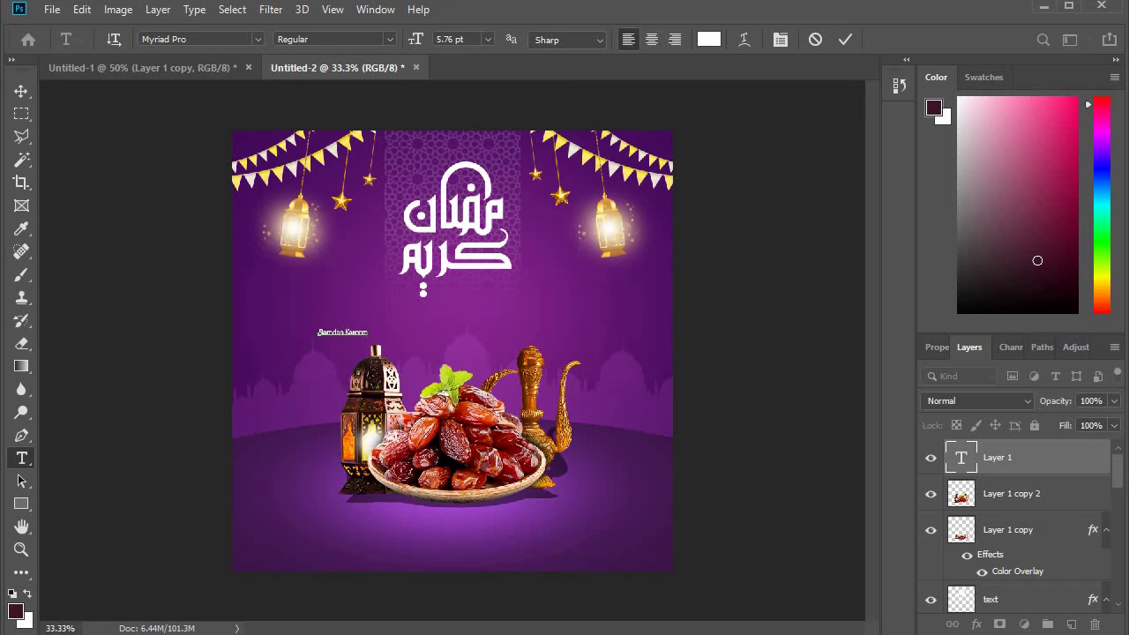
pyautogui.hotkey('ctrl', 'a')
pyautogui.click(488, 38)
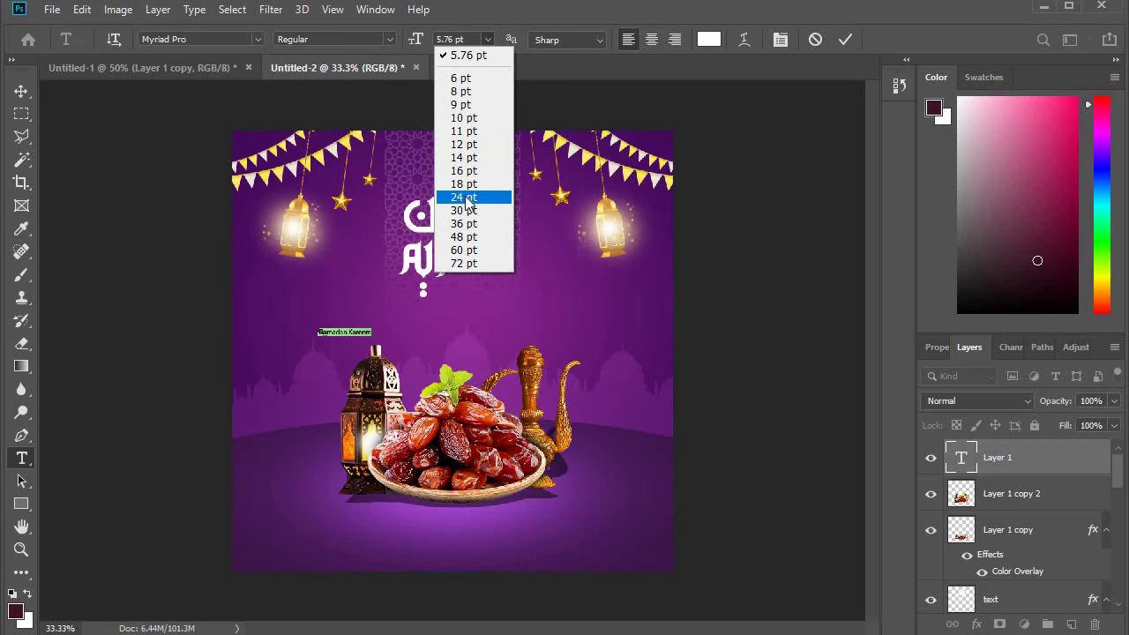
pyautogui.click(463, 197)
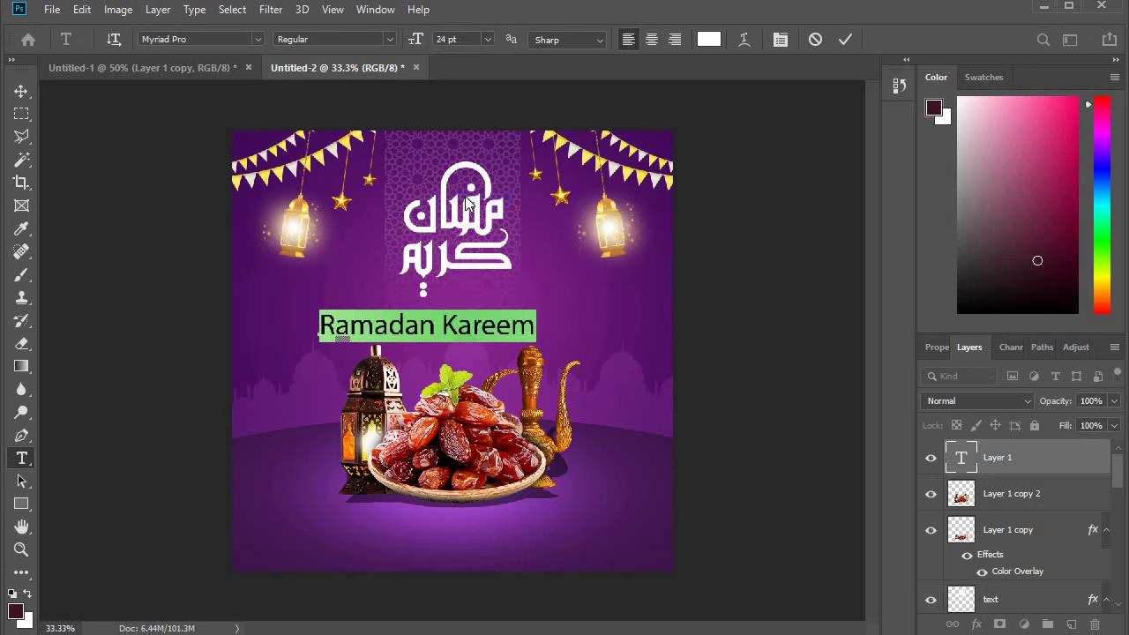
pyautogui.click(414, 39)
pyautogui.write('18')
pyautogui.press('Return')
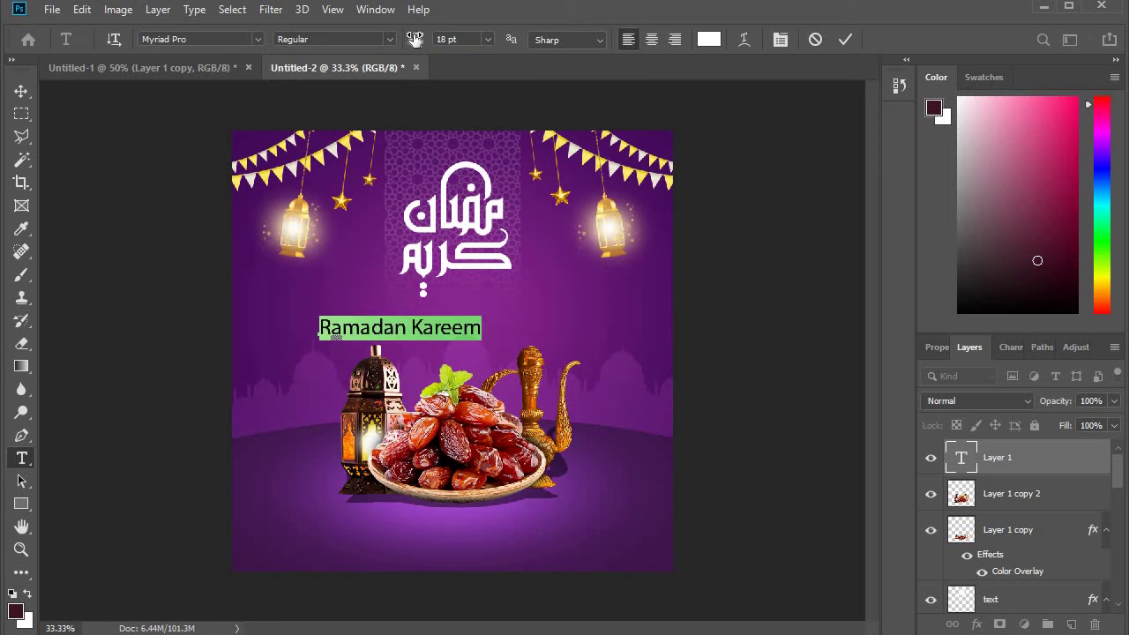
# Step: Change the 'Ramadan Kareem' font to Lucida Handwriting Italic and commit the text
pyautogui.click(258, 39)
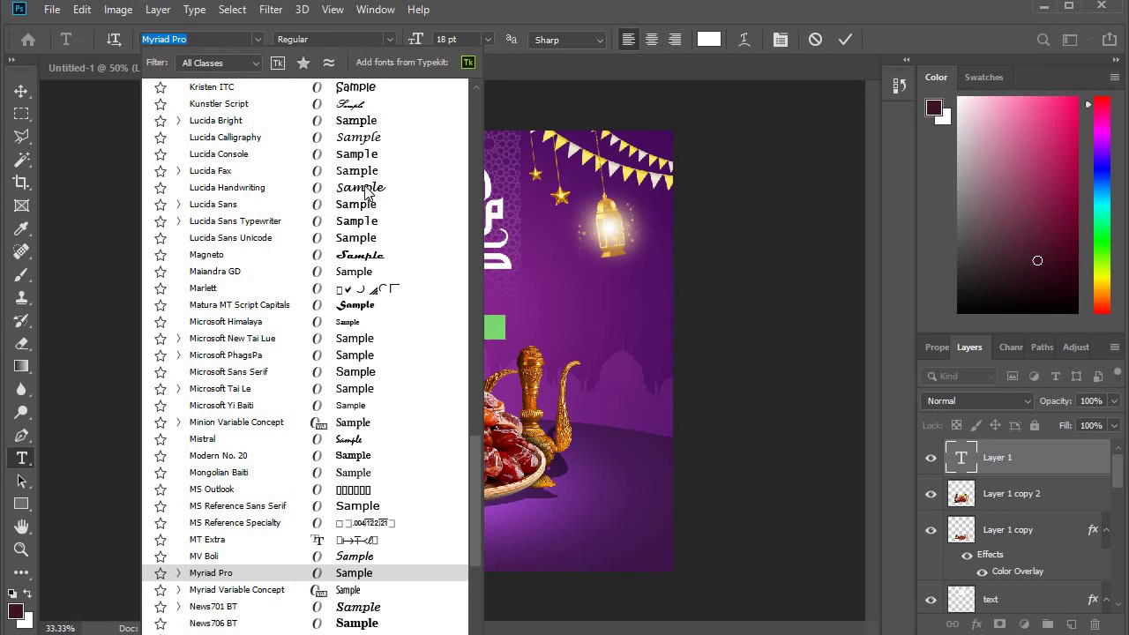
pyautogui.press('Escape')
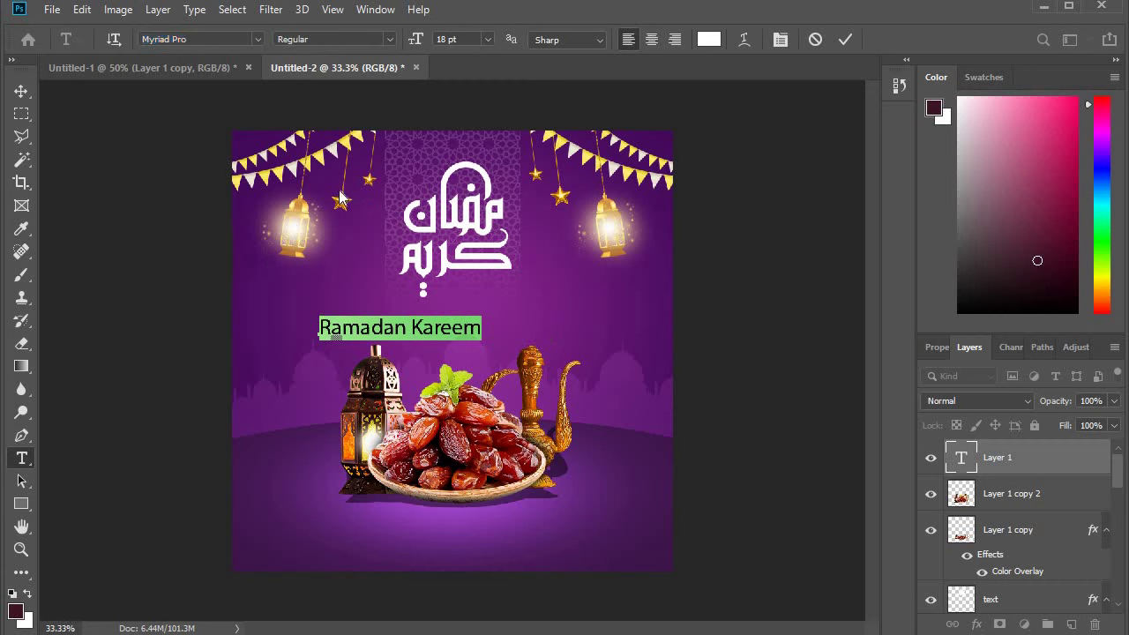
pyautogui.write('Lucida Handwriting')
pyautogui.press('Return')
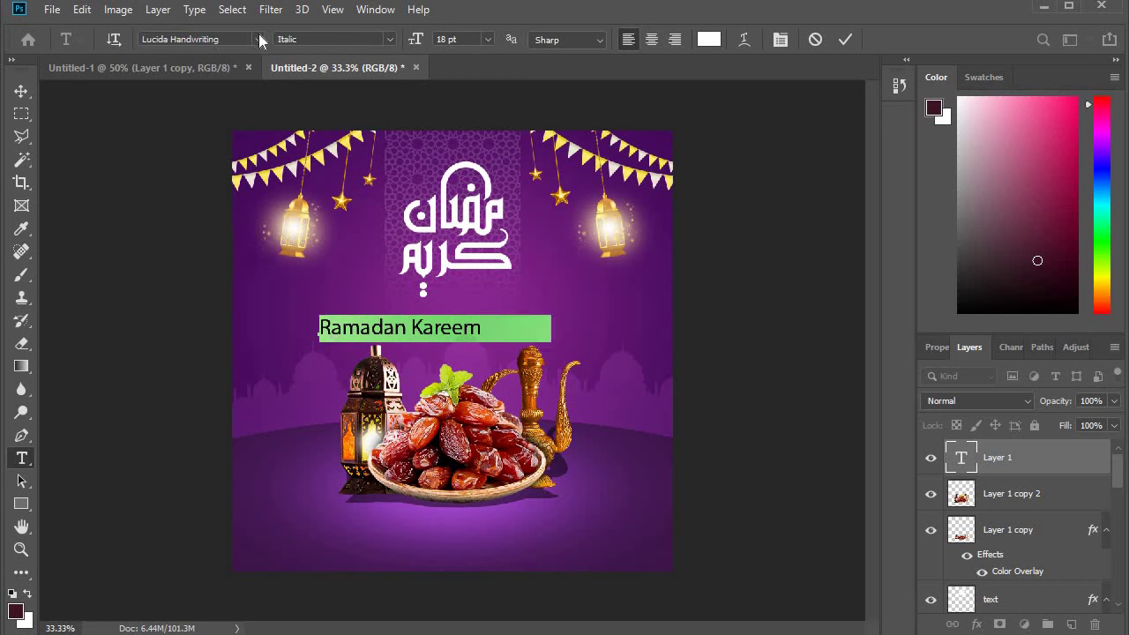
pyautogui.click(20, 91)
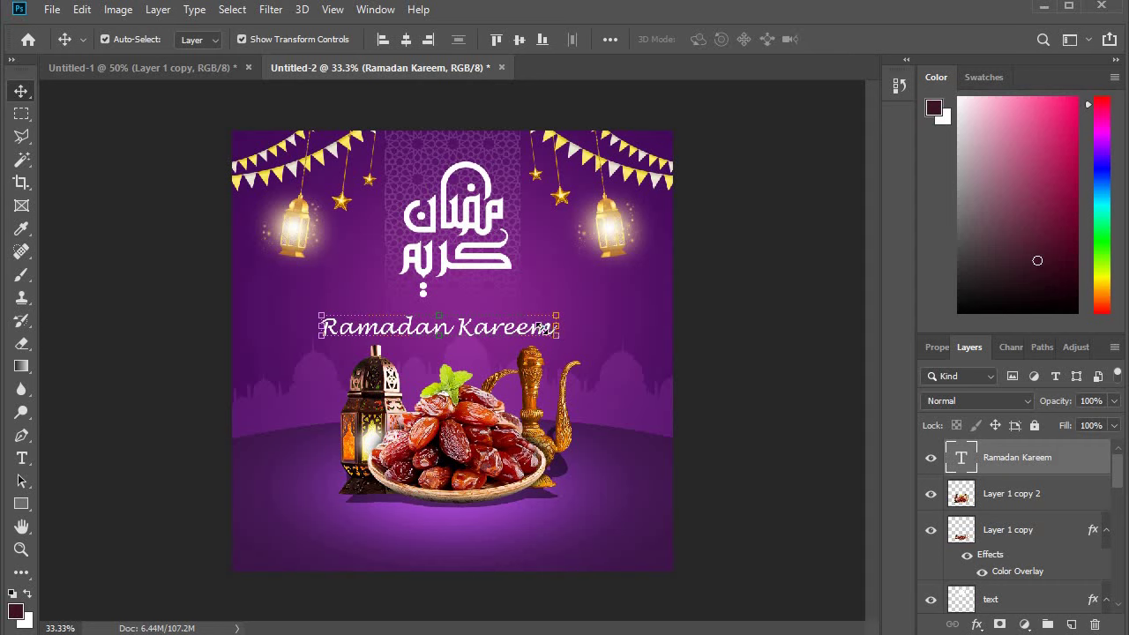
# Step: Scale the 'Ramadan Kareem' script to about 62% and tuck it under the Arabic calligraphy
pyautogui.moveTo(559, 339)
pyautogui.mouseDown()
pyautogui.moveTo(435, 318)
pyautogui.moveTo(438, 326)
pyautogui.mouseUp()
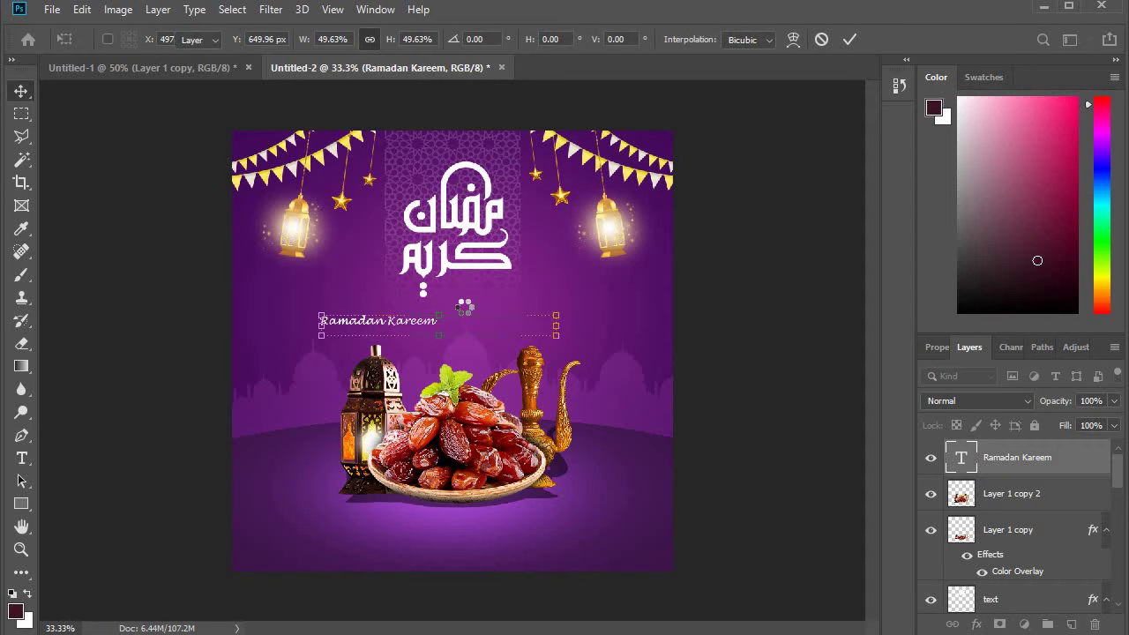
pyautogui.press('Return')
pyautogui.hotkey('ctrl', '1')
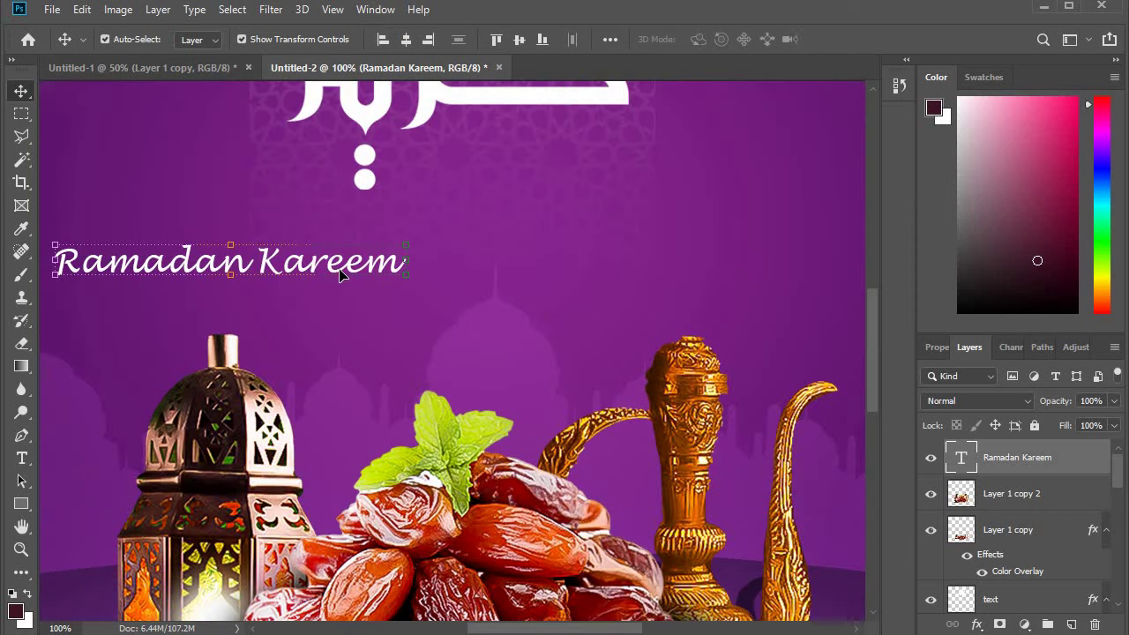
pyautogui.moveTo(334, 269)
pyautogui.mouseDown()
pyautogui.moveTo(672, 163)
pyautogui.moveTo(641, 160)
pyautogui.moveTo(648, 119)
pyautogui.mouseUp()
pyautogui.hotkey('ctrl', 't')
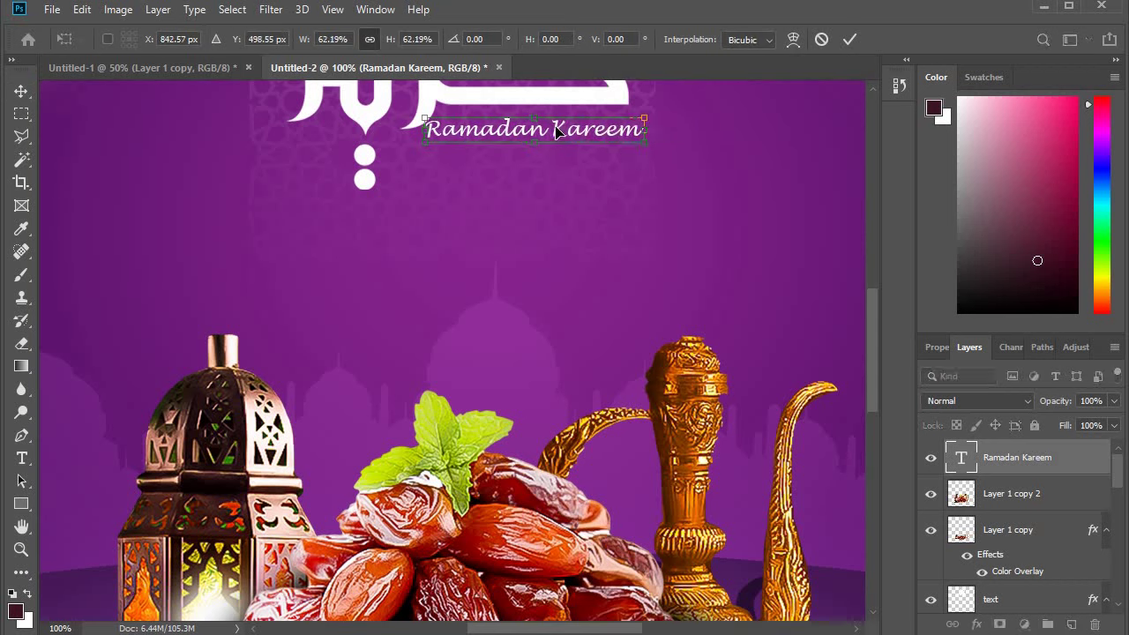
pyautogui.moveTo(575, 130); pyautogui.dragTo(570, 131)
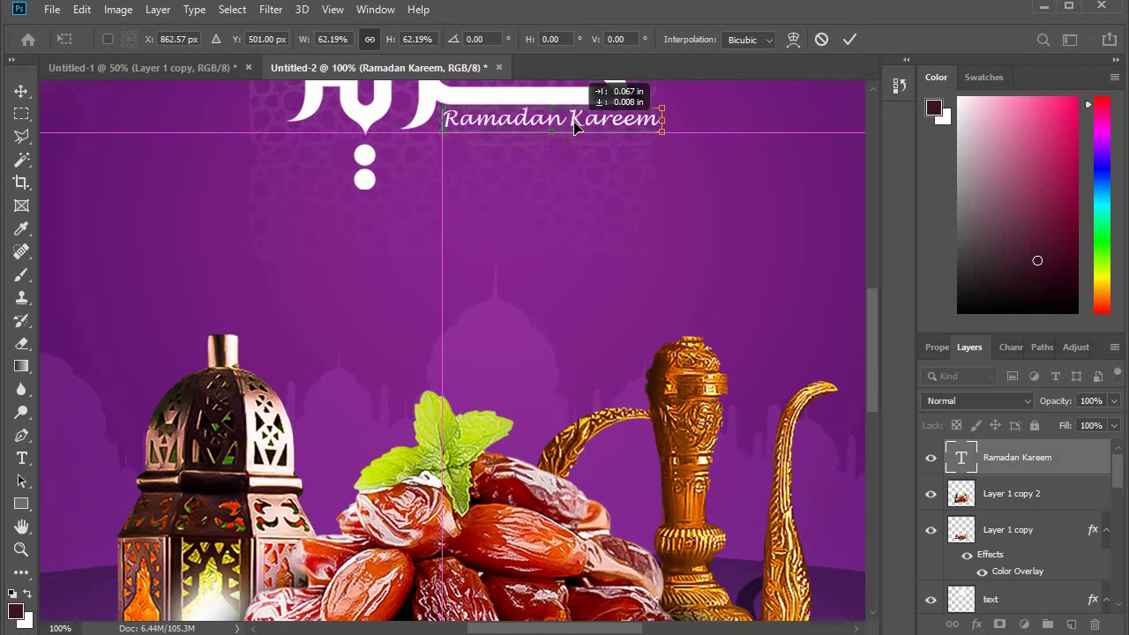
pyautogui.moveTo(571, 130); pyautogui.dragTo(571, 127)
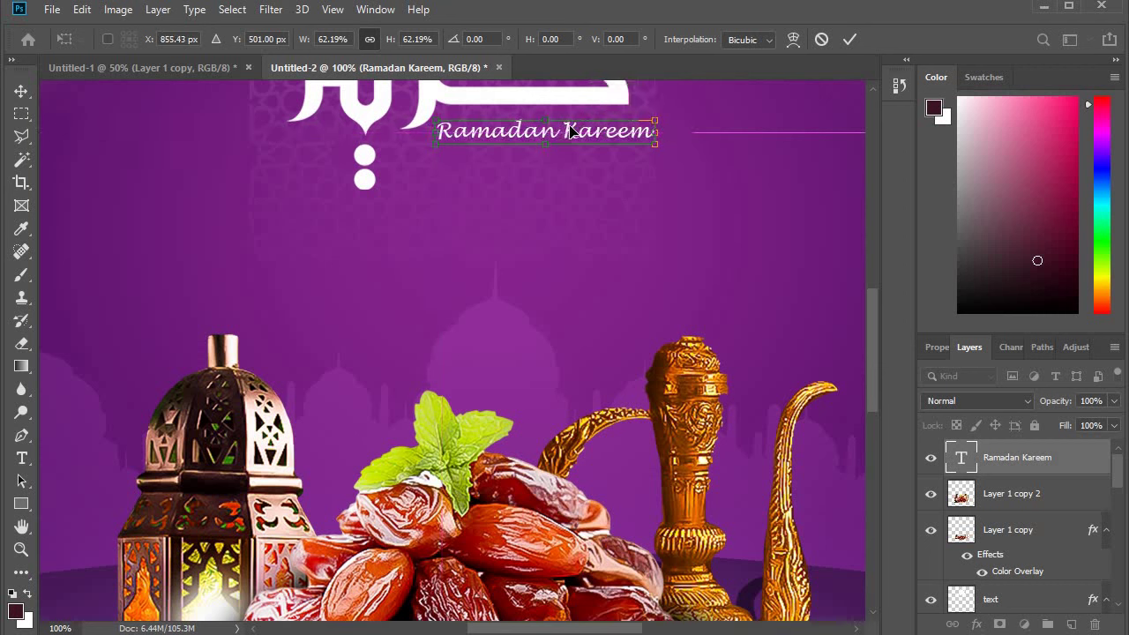
pyautogui.press('Return')
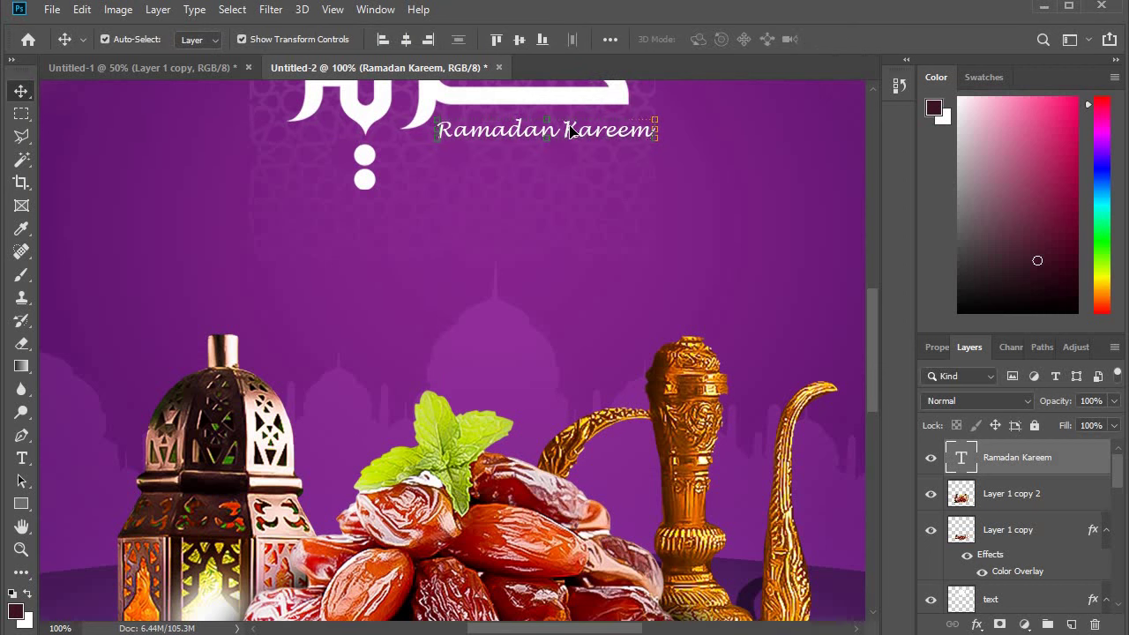
pyautogui.press('Up')
pyautogui.press('Up')
pyautogui.press('Up')
pyautogui.press('Up')
pyautogui.press('Up')
pyautogui.press('Up')
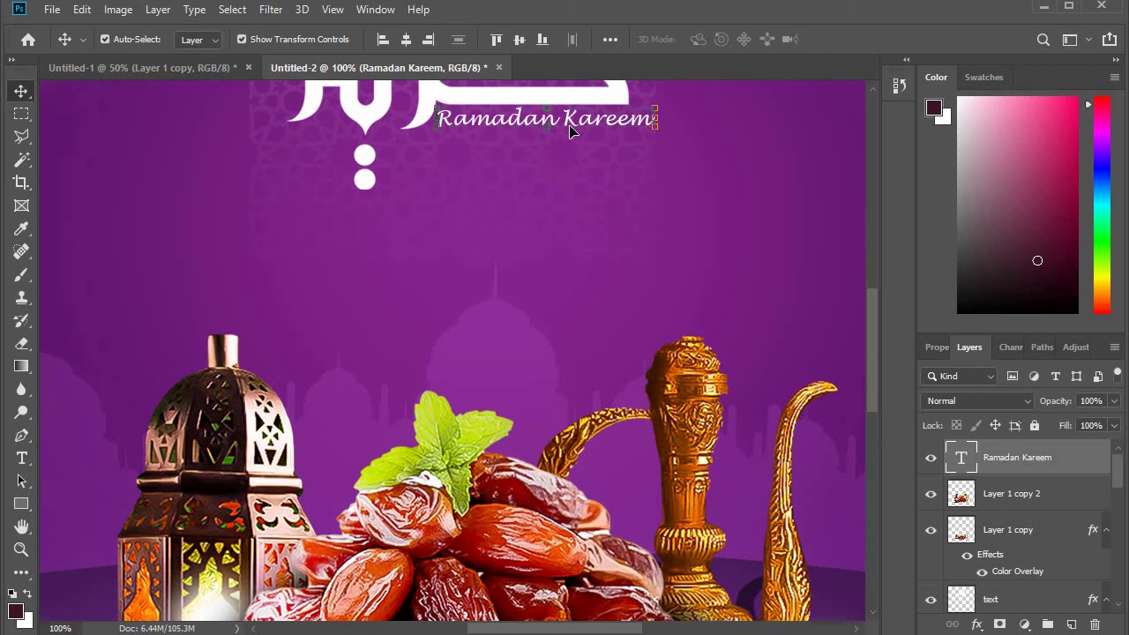
pyautogui.click(571, 269)
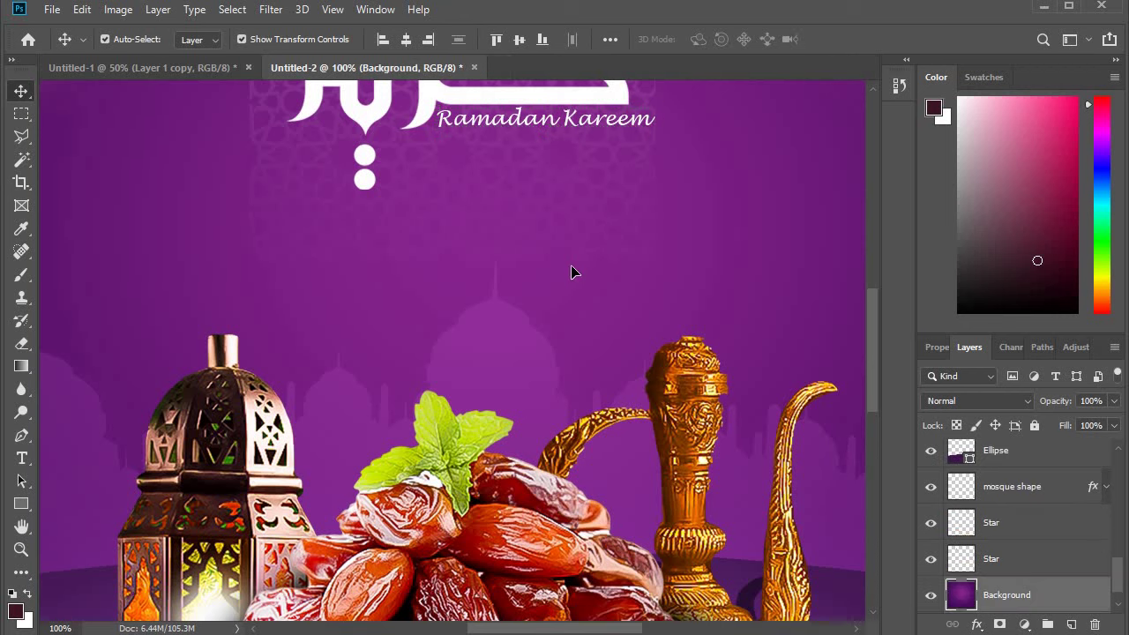
pyautogui.hotkey('ctrl', '-')
pyautogui.hotkey('ctrl', '-')
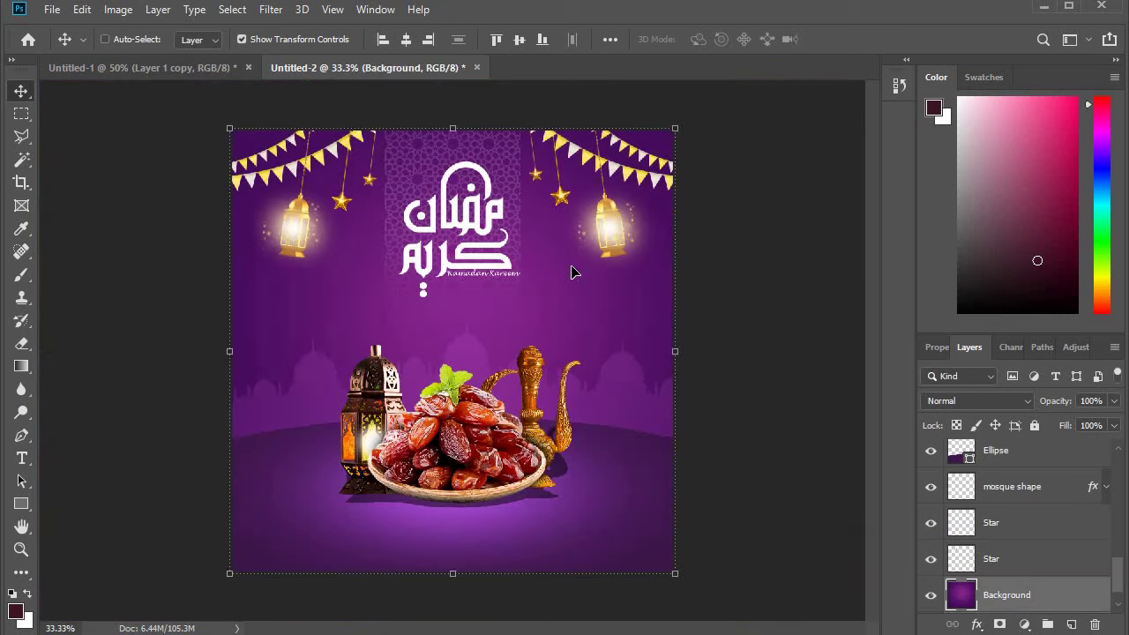
pyautogui.keyDown('ctrl'); pyautogui.click(781, 291); pyautogui.keyUp('ctrl')
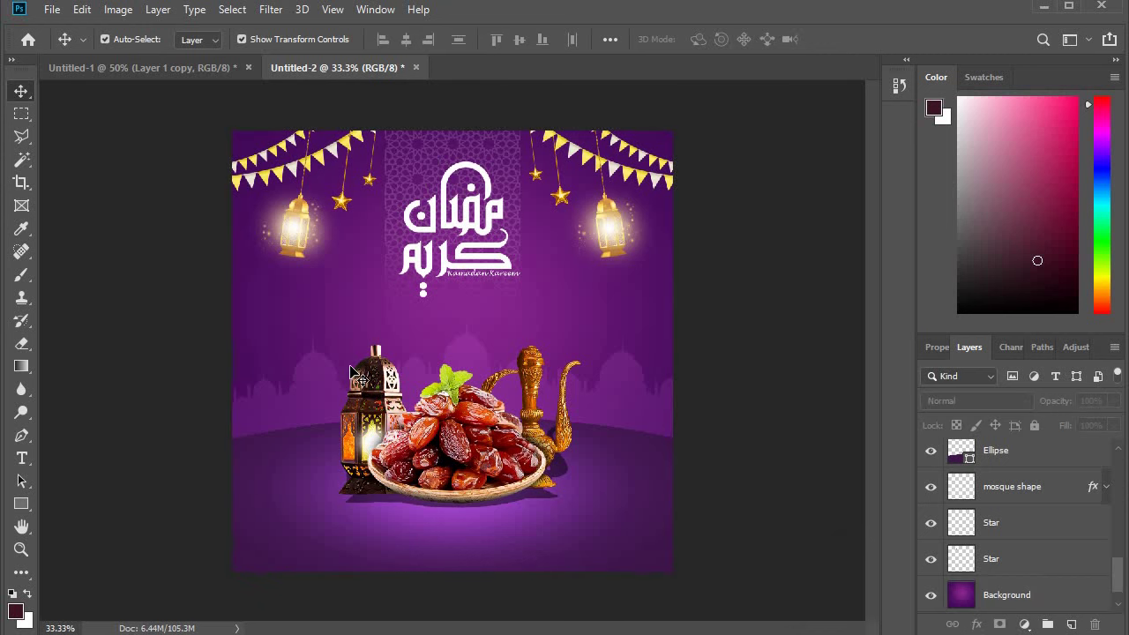
pyautogui.hotkey('ctrl', '1')
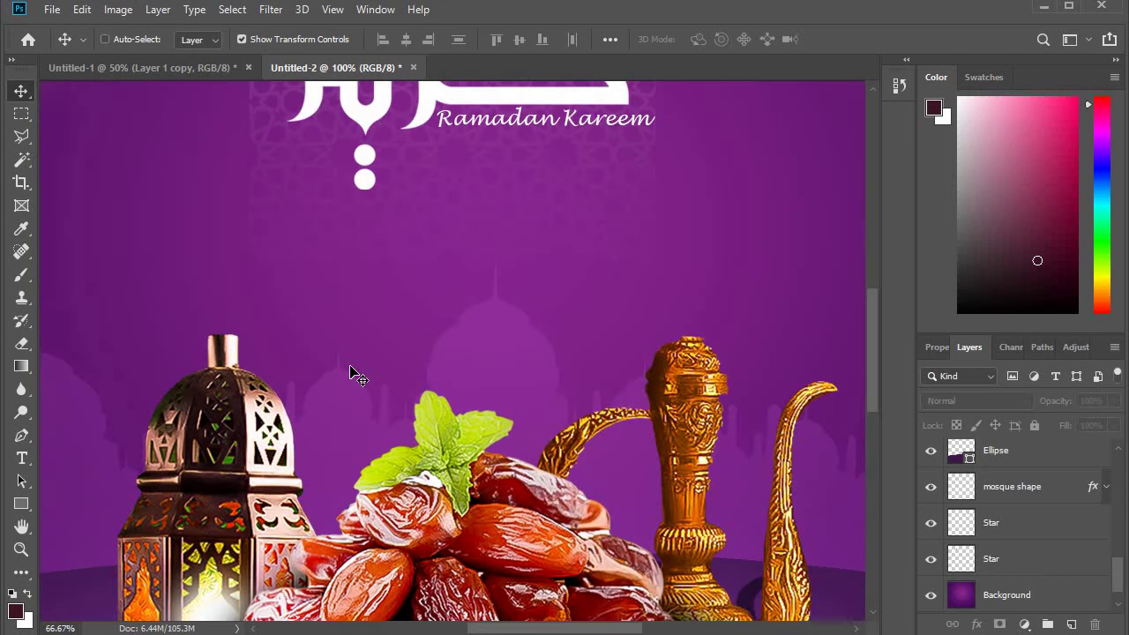